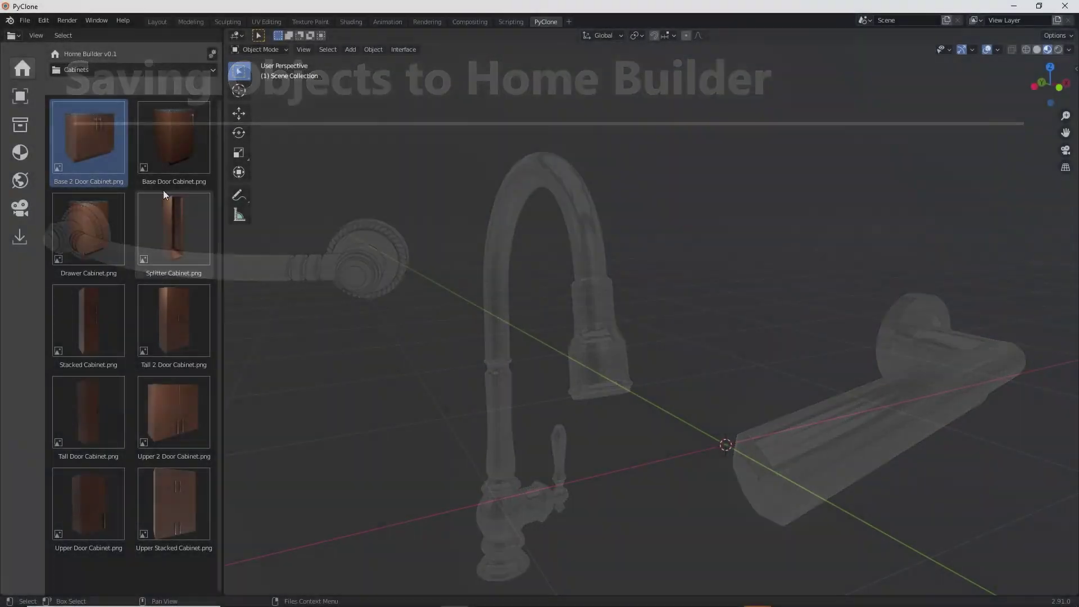
Place a Base 2 Door Cabinet at the scene origin and open its cabinet prompts clear of the model
{"action": "left_click_drag", "start_coordinate": [90, 140], "coordinate": [713, 440]}
{"action": "left_click", "coordinate": [695, 444]}
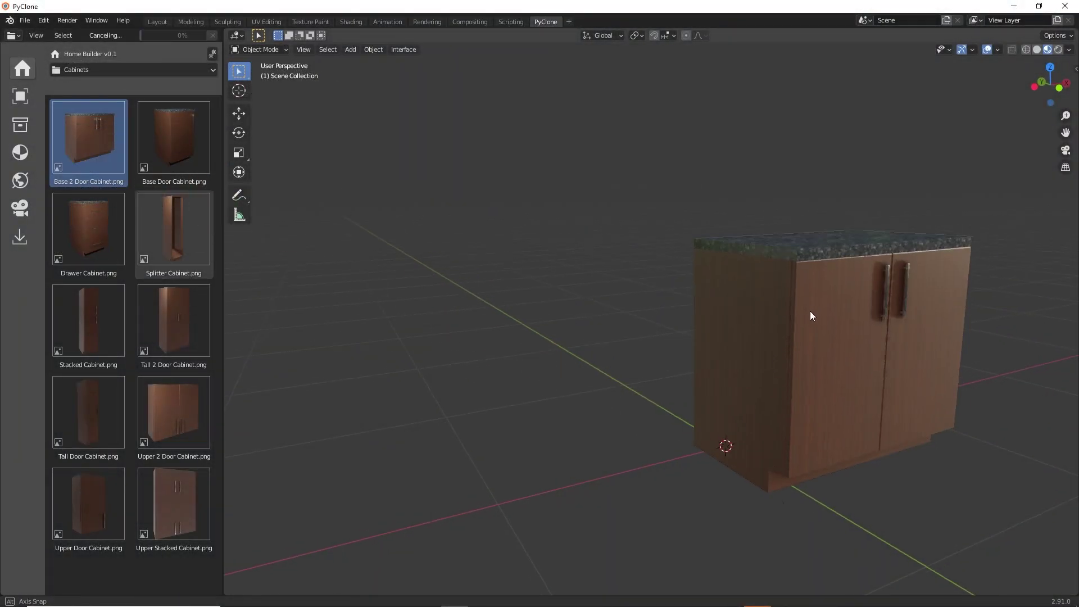
{"action": "left_click", "coordinate": [807, 270]}
{"action": "right_click", "coordinate": [743, 265]}
{"action": "left_click", "coordinate": [735, 254]}
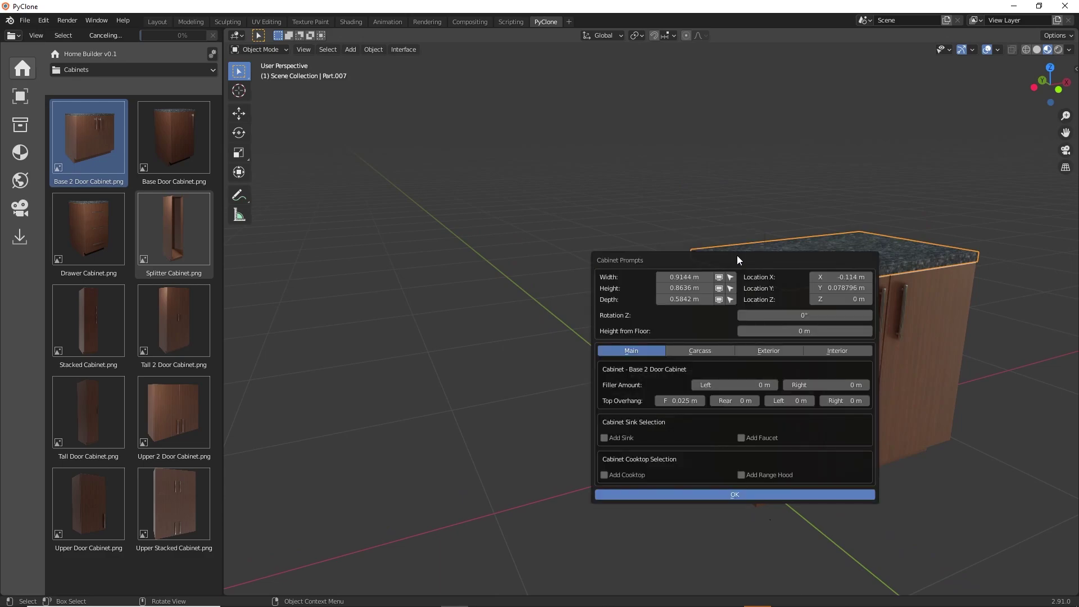
{"action": "left_click_drag", "start_coordinate": [736, 256], "coordinate": [499, 110]}
Add a sink from the _Sample category to the base cabinet
{"action": "left_click", "coordinate": [361, 292]}
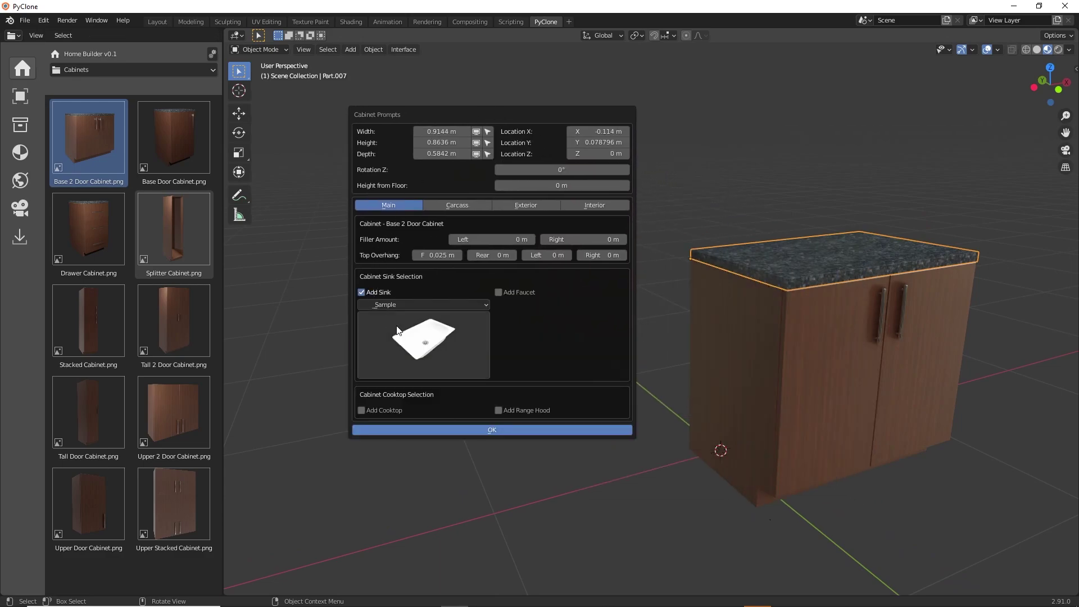
{"action": "left_click", "coordinate": [388, 368]}
{"action": "left_click", "coordinate": [388, 405]}
Add a faucet to the cabinet, trying Artifacts 99259 and Forte 10433 before choosing Simplice 597
{"action": "left_click", "coordinate": [499, 293]}
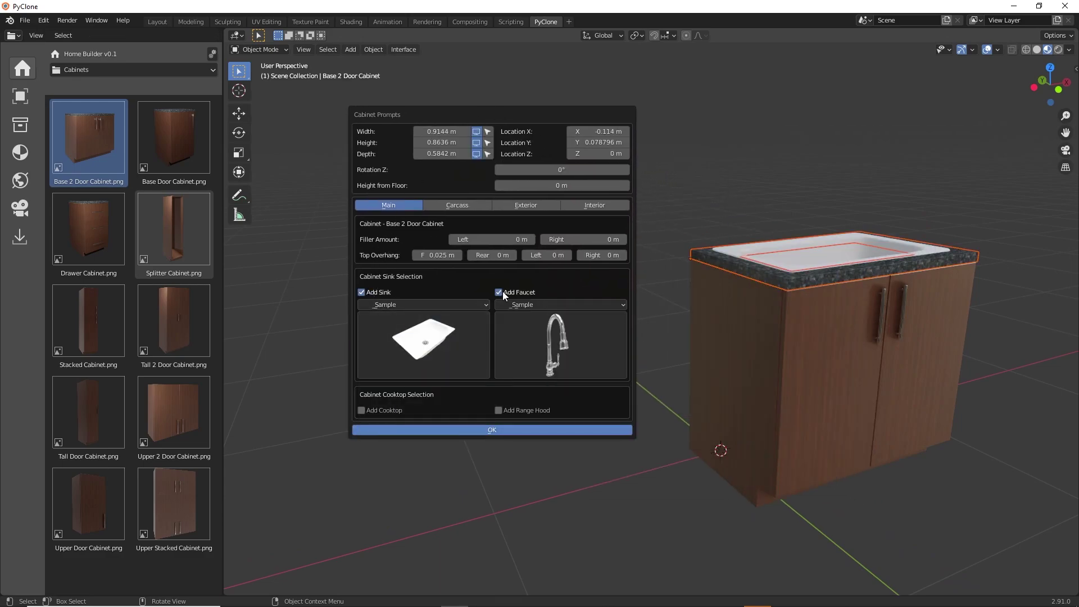
{"action": "left_click", "coordinate": [556, 344]}
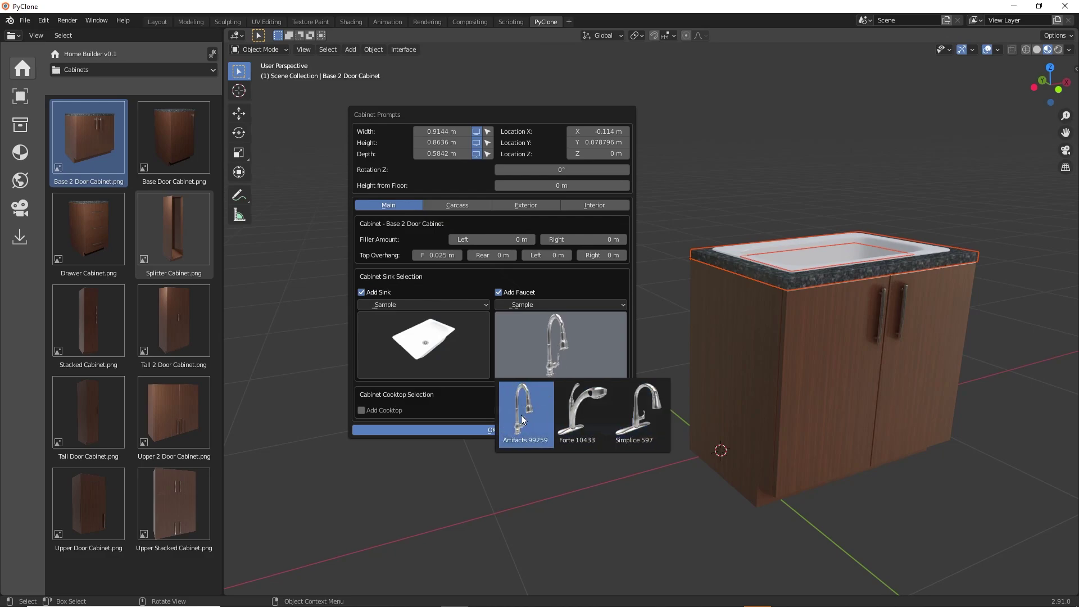
{"action": "left_click", "coordinate": [521, 415]}
{"action": "left_click", "coordinate": [542, 345]}
{"action": "left_click", "coordinate": [580, 402]}
{"action": "left_click", "coordinate": [548, 338]}
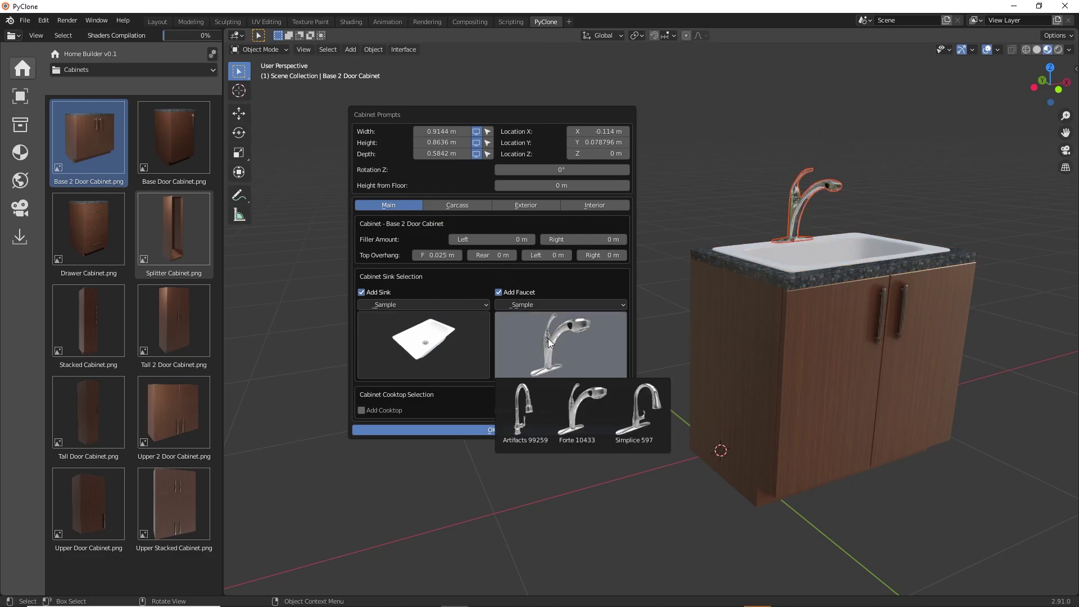
{"action": "left_click", "coordinate": [632, 409]}
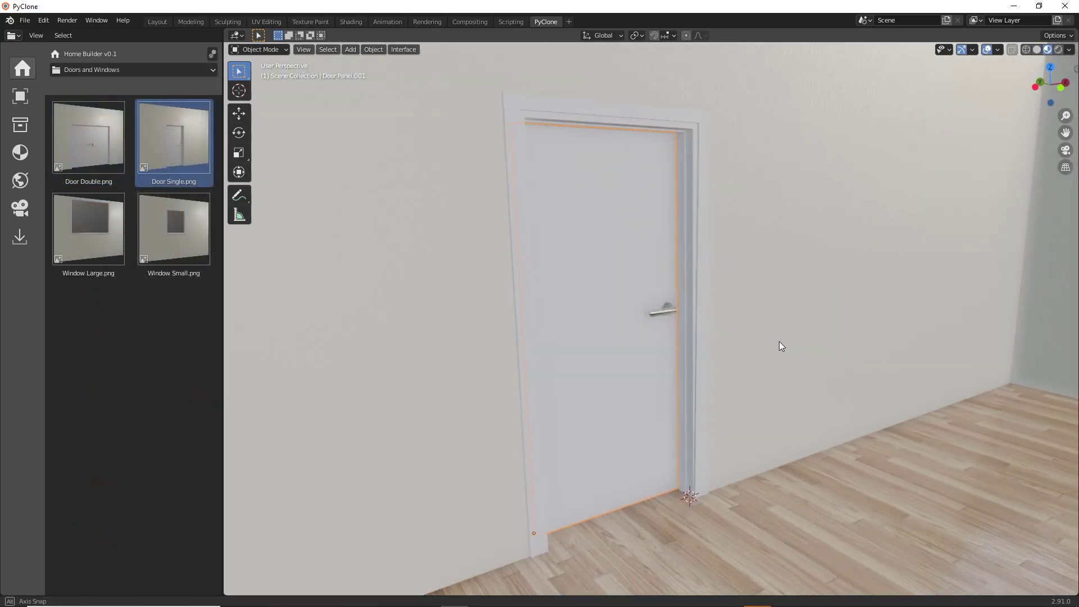
Switch the entry door's handle to Round Knob and return it to the lever-style entry door handle
{"action": "right_click", "coordinate": [815, 222]}
{"action": "left_click", "coordinate": [813, 225]}
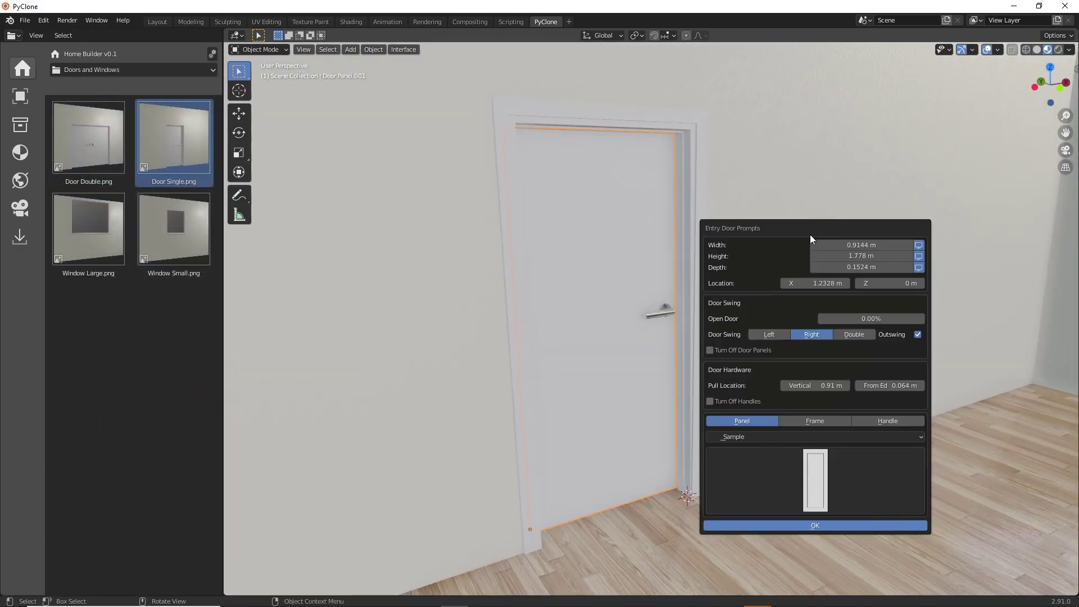
{"action": "left_click", "coordinate": [917, 331]}
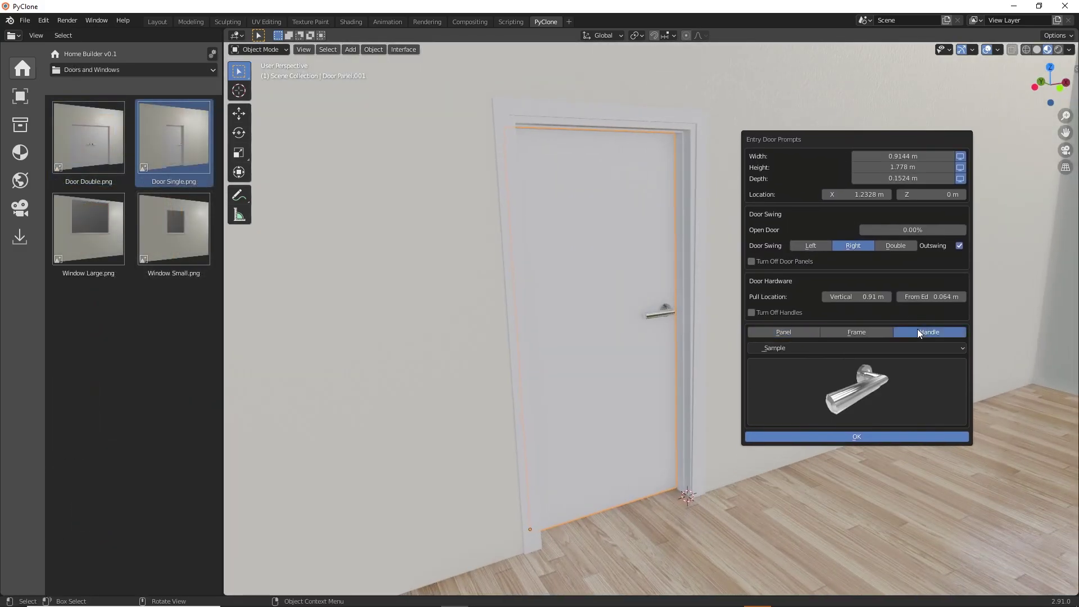
{"action": "left_click", "coordinate": [868, 348]}
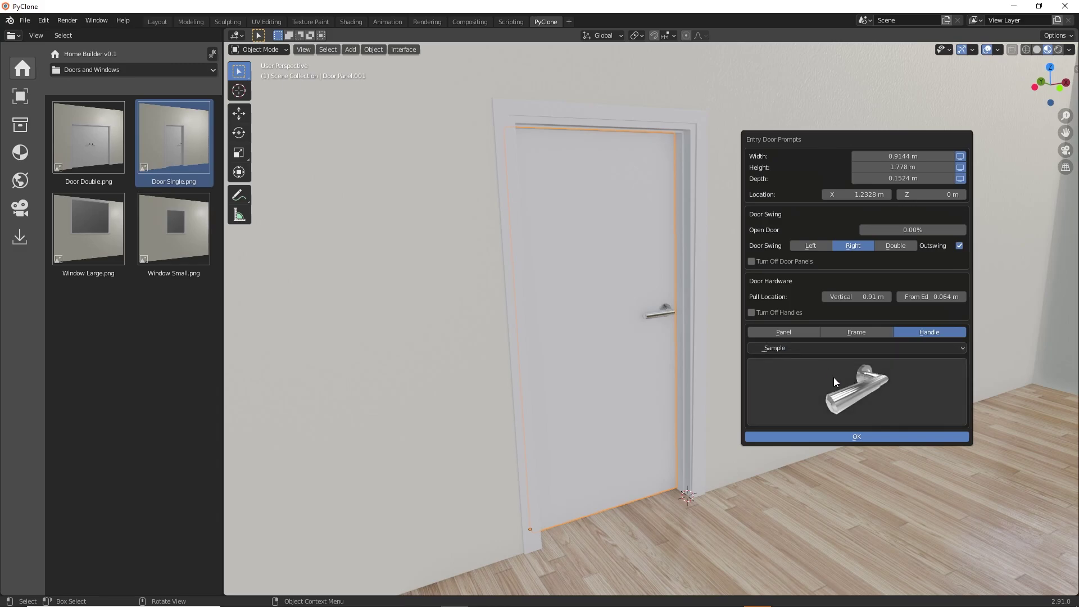
{"action": "left_click", "coordinate": [845, 388]}
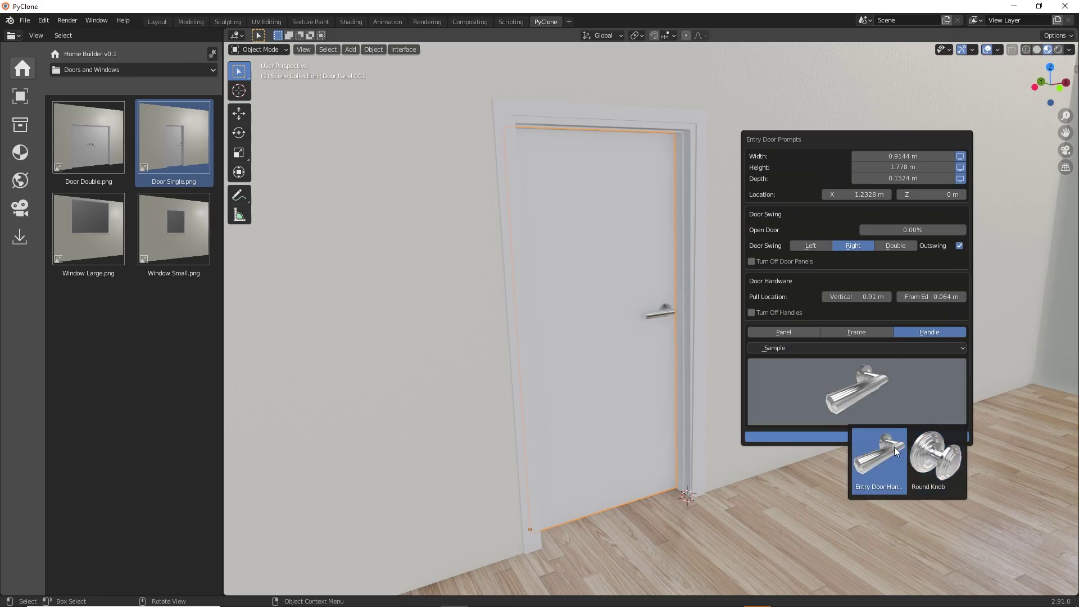
{"action": "left_click", "coordinate": [927, 451]}
{"action": "left_click", "coordinate": [901, 420]}
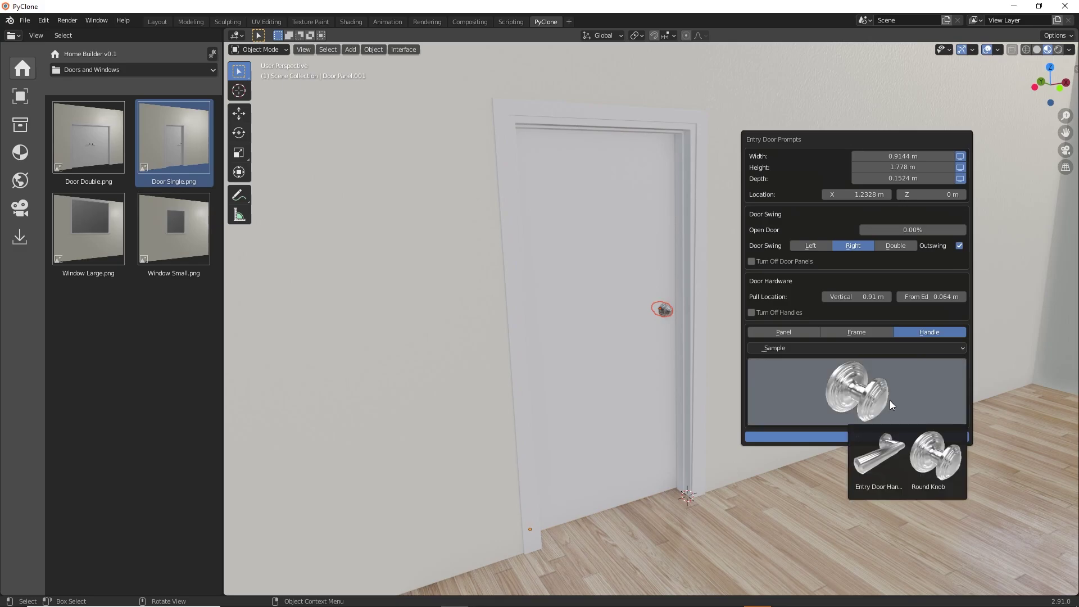
{"action": "left_click", "coordinate": [890, 447]}
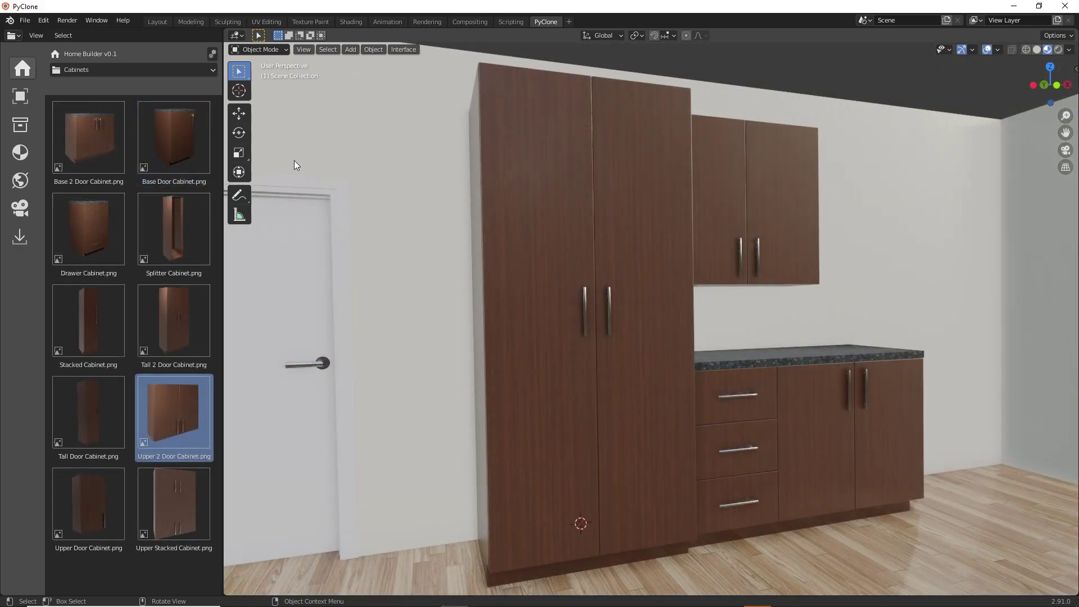
In the library's hardware settings, choose the Wire 4in (102mm) Pull from the _Sample category
{"action": "left_click", "coordinate": [213, 54]}
{"action": "left_click", "coordinate": [305, 78]}
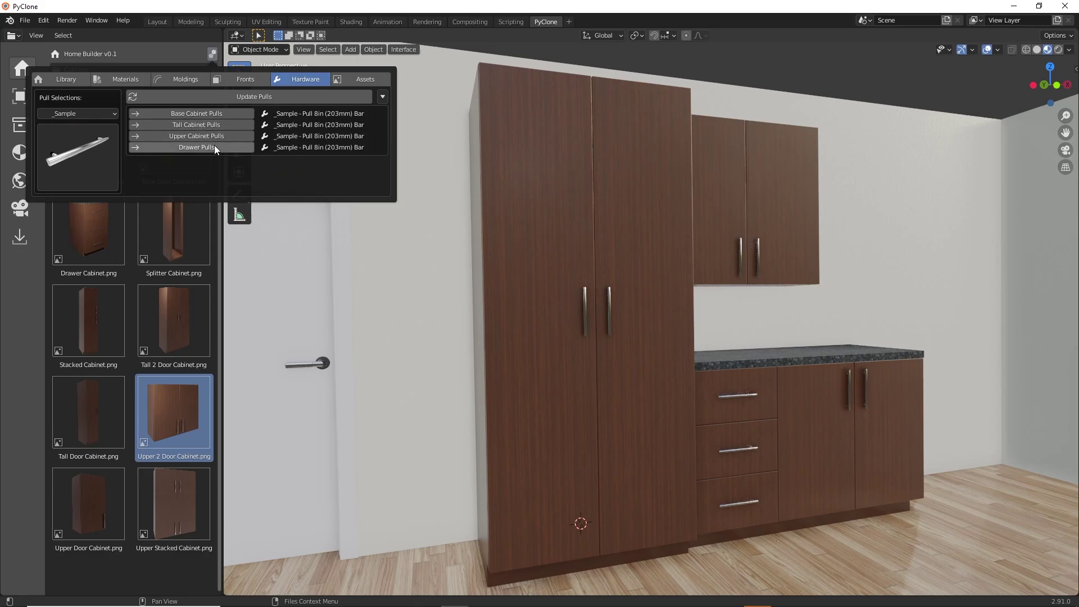
{"action": "left_click", "coordinate": [86, 113]}
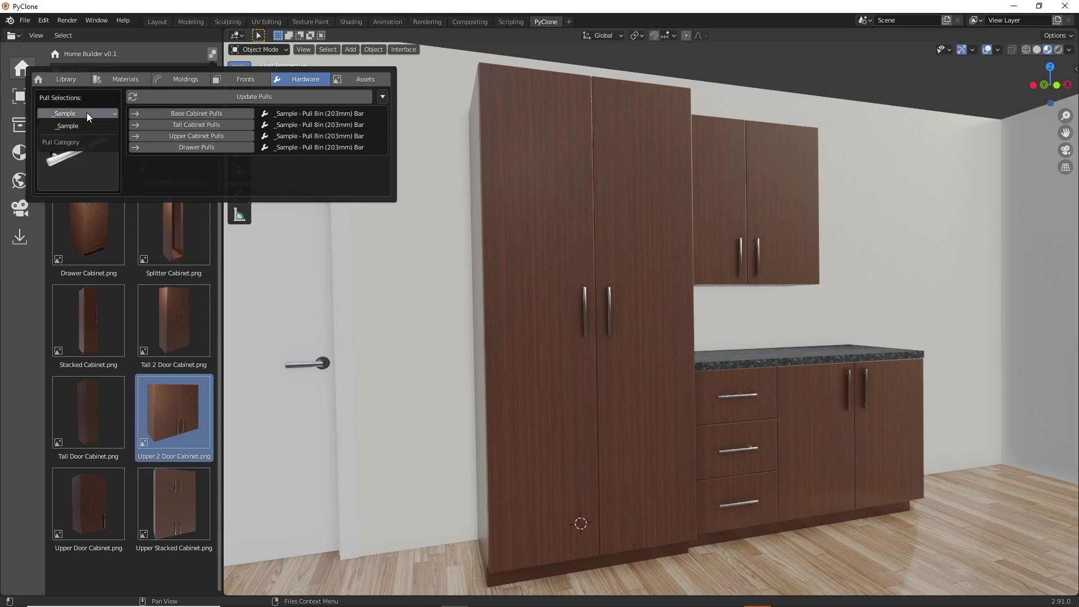
{"action": "left_click", "coordinate": [66, 112]}
{"action": "left_click", "coordinate": [79, 149]}
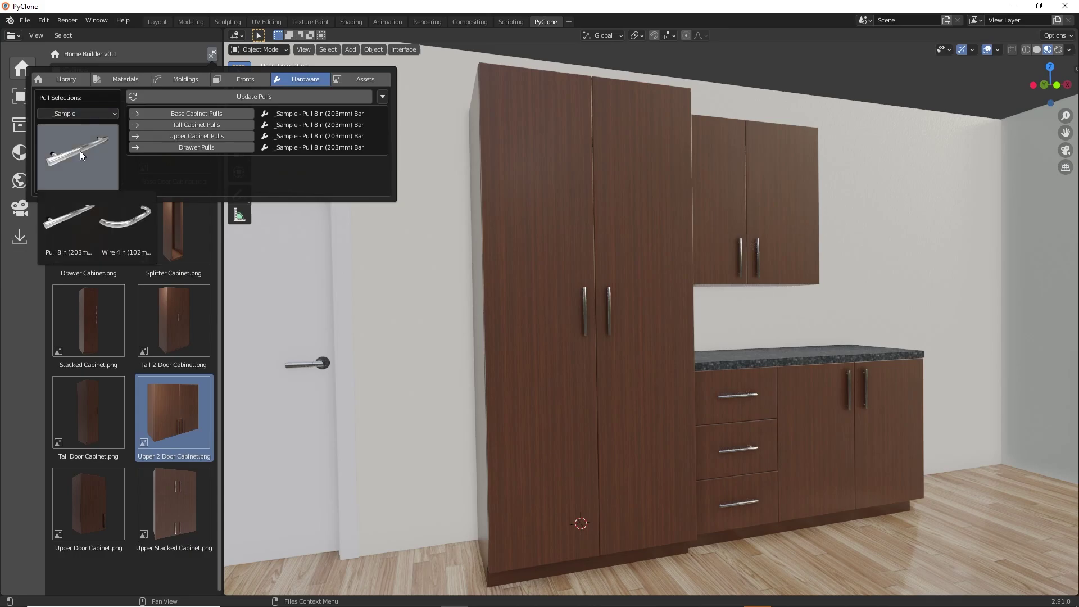
{"action": "left_click", "coordinate": [116, 217]}
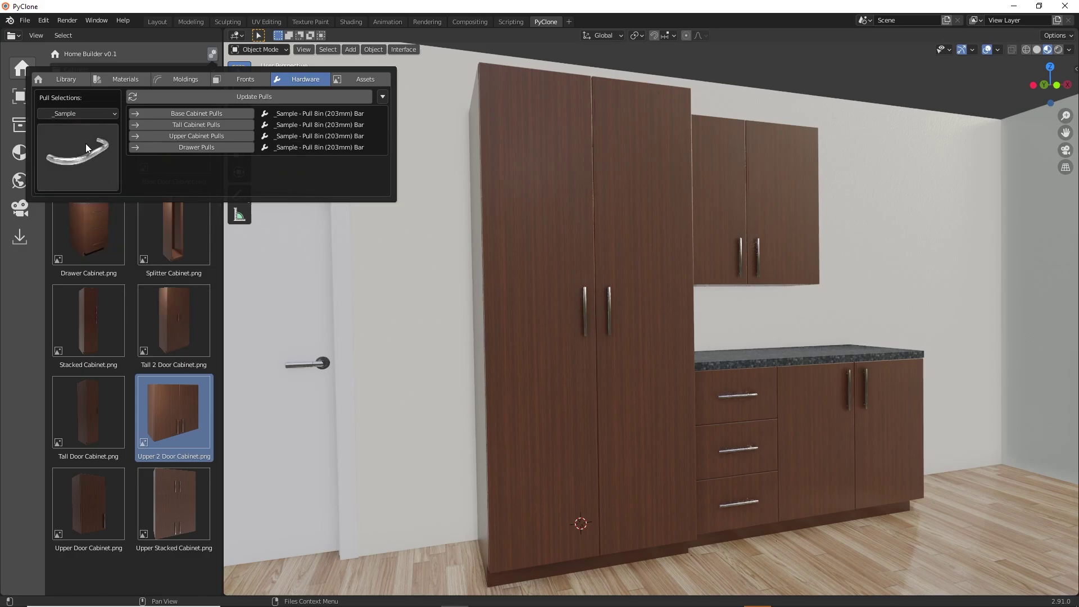
Assign the selected wire pull to base, tall and upper cabinets and drawers, and update the pulls in the room
{"action": "left_click", "coordinate": [198, 113]}
{"action": "left_click", "coordinate": [198, 124]}
{"action": "left_click", "coordinate": [199, 136]}
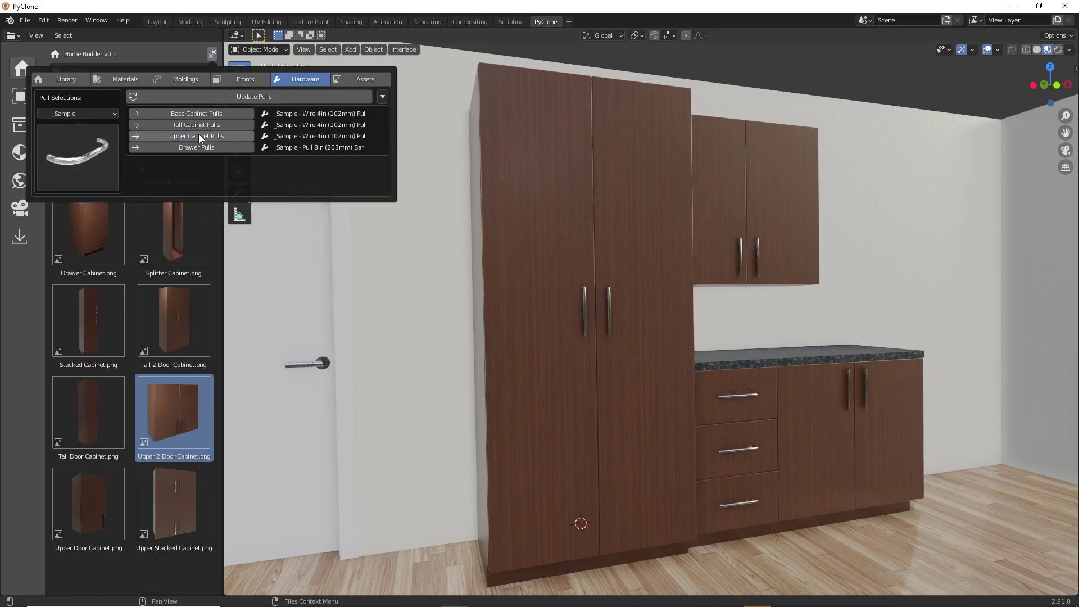
{"action": "left_click", "coordinate": [197, 147]}
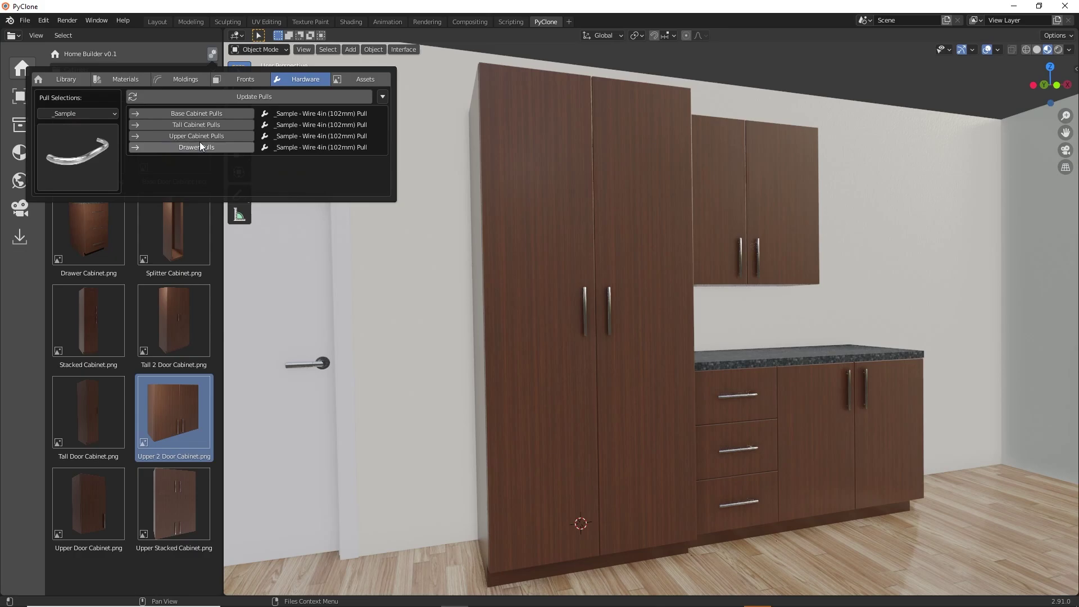
{"action": "left_click", "coordinate": [254, 99]}
{"action": "scroll", "coordinate": [605, 301], "scroll_direction": "up", "scroll_amount": 2}
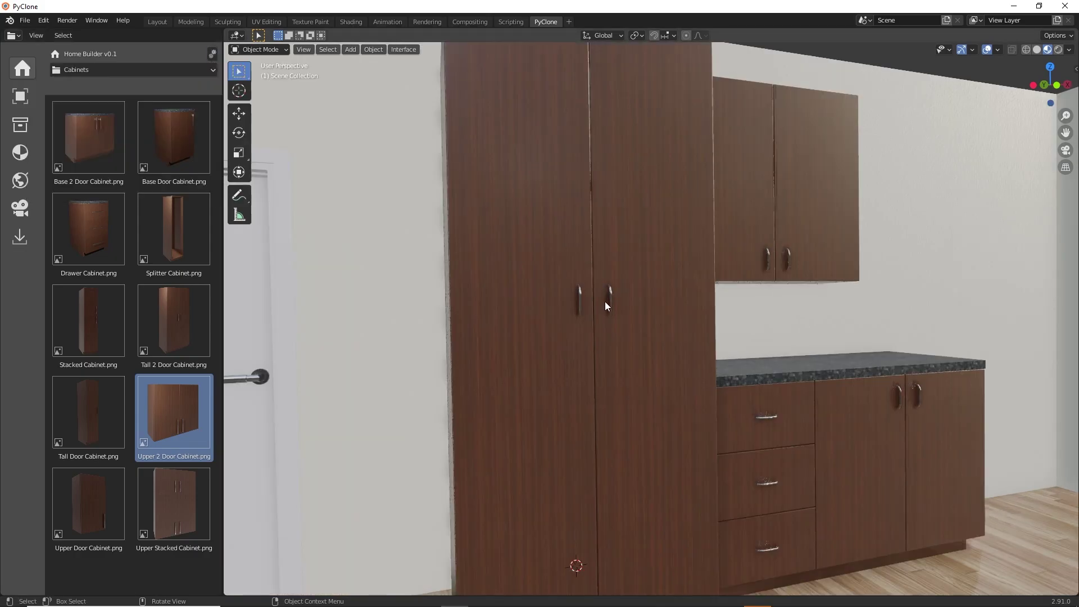
{"action": "scroll", "coordinate": [605, 301], "scroll_direction": "up", "scroll_amount": 3}
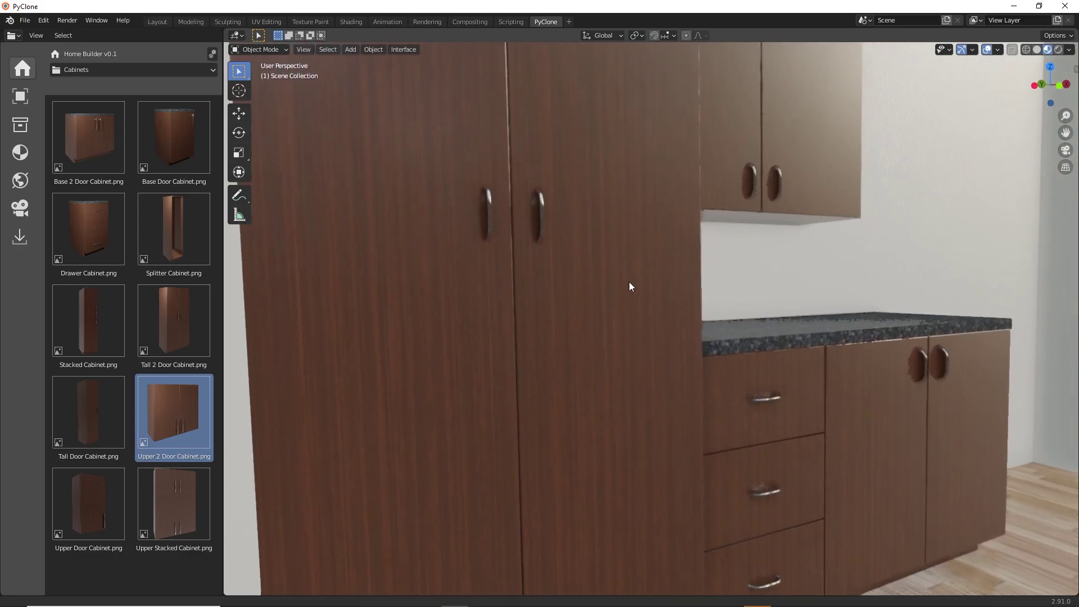
{"action": "scroll", "coordinate": [621, 278], "scroll_direction": "down", "scroll_amount": 4}
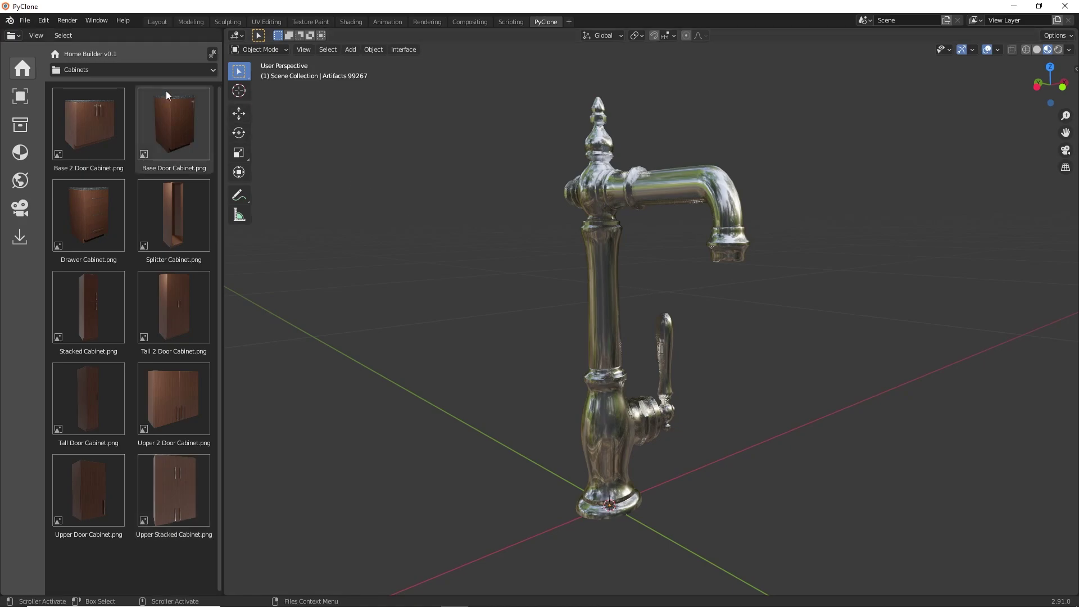
Set the scene's unit system to Imperial with length in Inches
{"action": "left_click", "coordinate": [13, 35]}
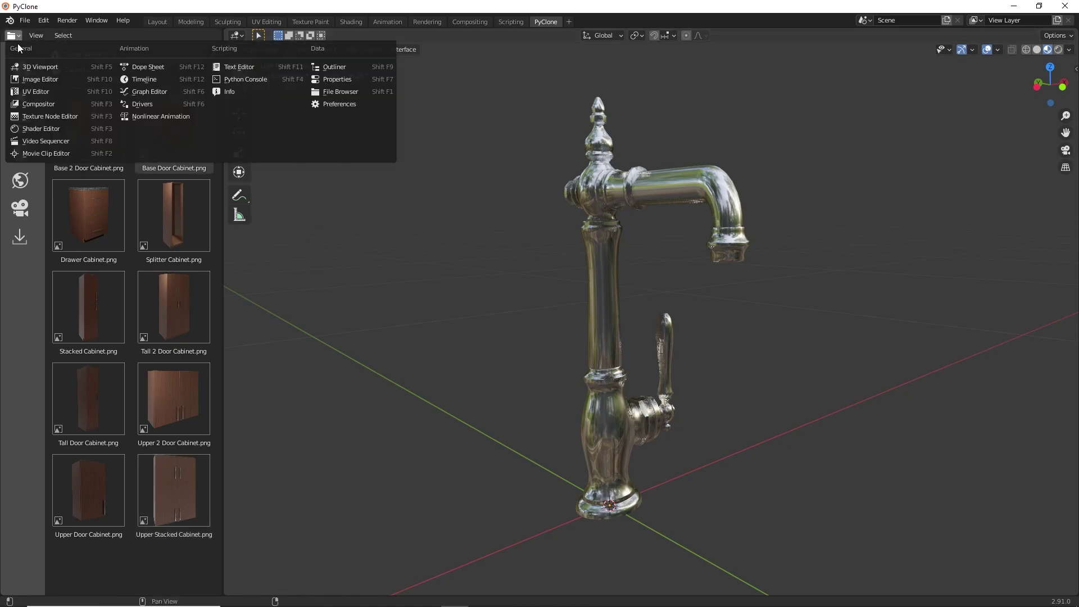
{"action": "left_click", "coordinate": [330, 80]}
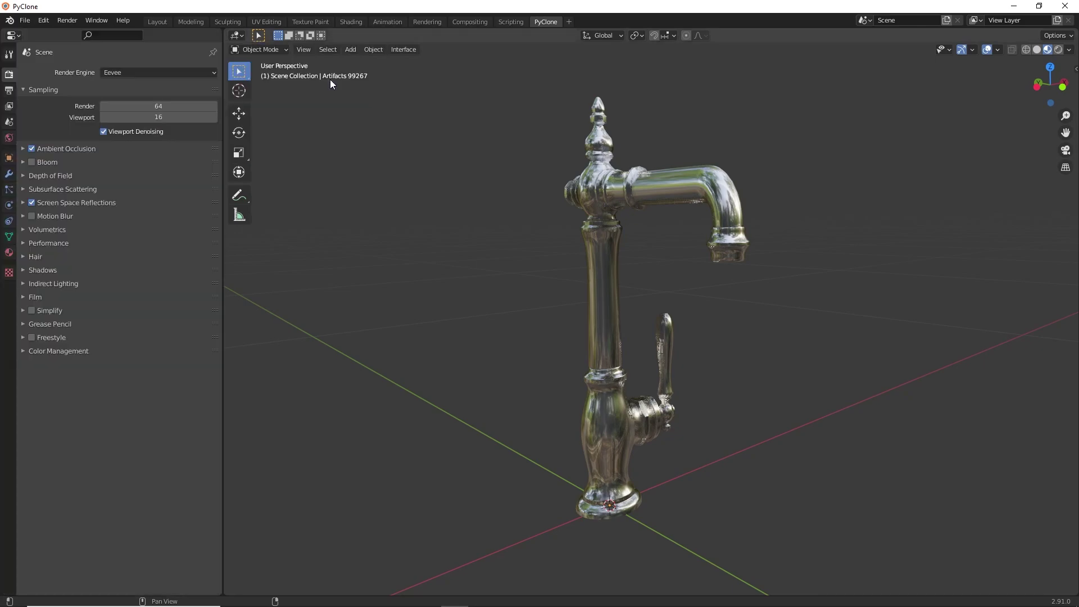
{"action": "left_click", "coordinate": [9, 122]}
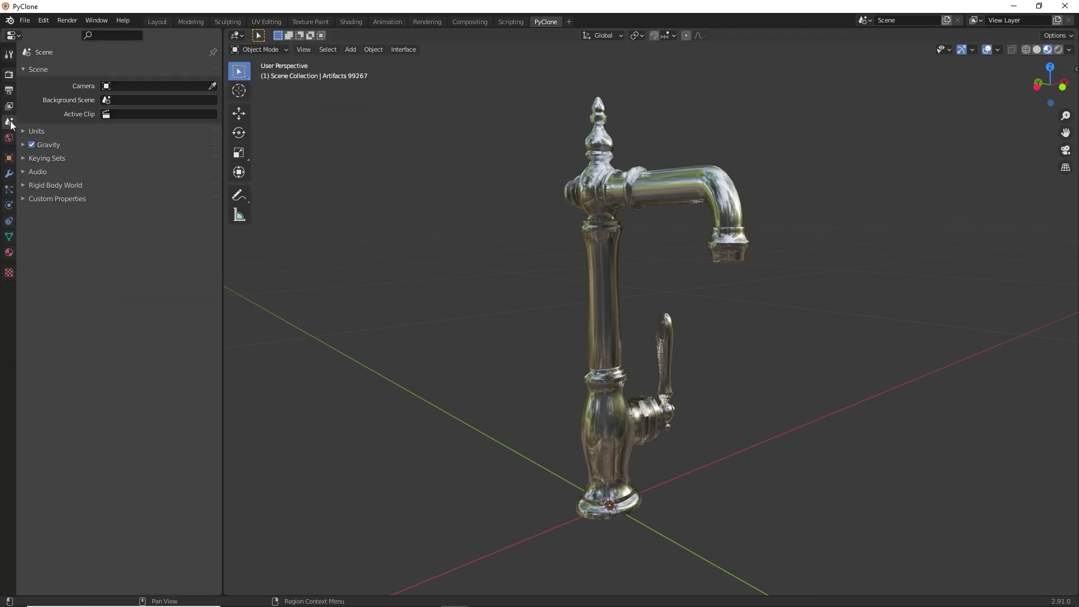
{"action": "left_click", "coordinate": [41, 131]}
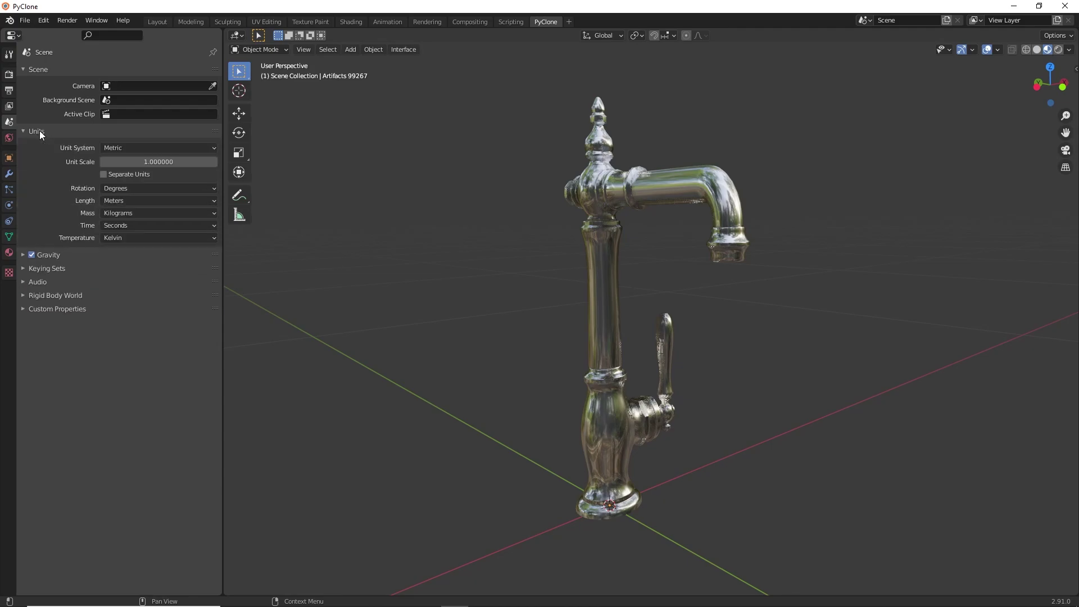
{"action": "left_click", "coordinate": [123, 148]}
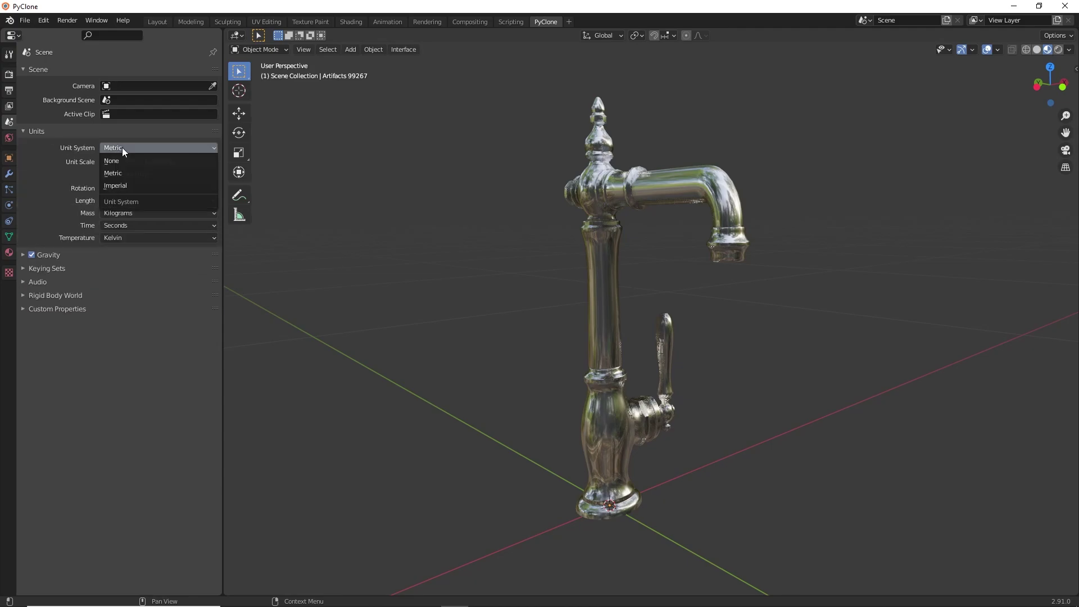
{"action": "left_click", "coordinate": [129, 187]}
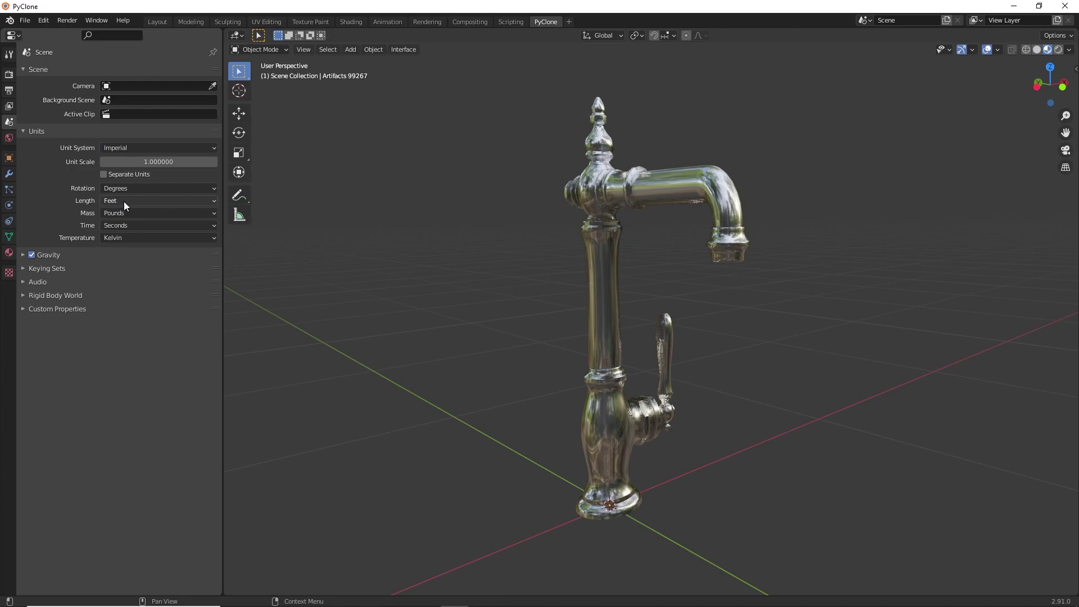
{"action": "left_click", "coordinate": [123, 201]}
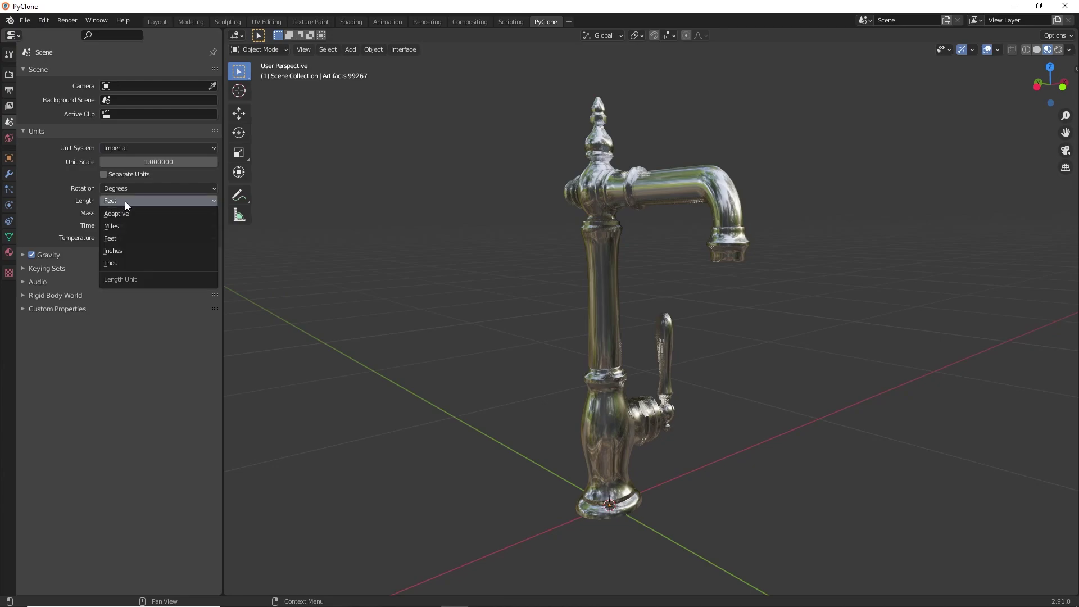
{"action": "left_click", "coordinate": [122, 251]}
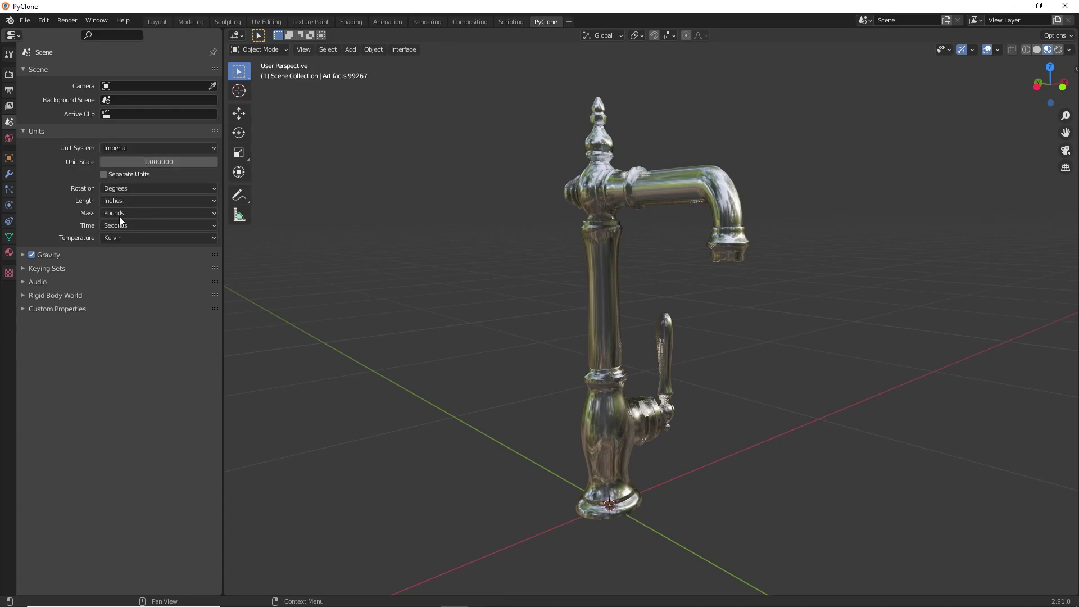
Select the faucet and show its transform values and dimensions in a widened sidebar to check its real-world size
{"action": "left_click", "coordinate": [595, 247]}
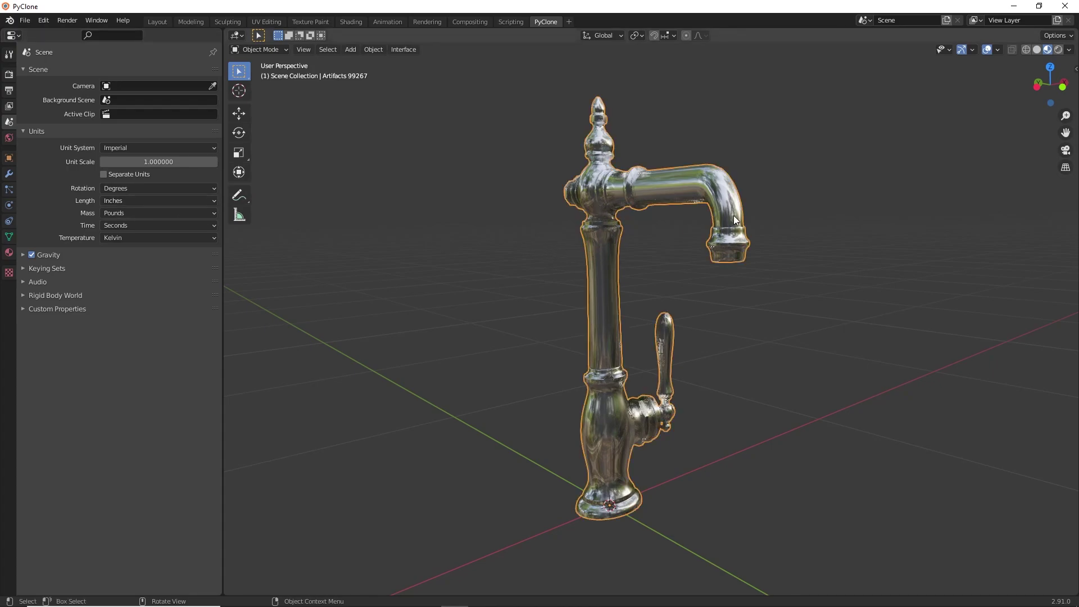
{"action": "key", "text": "n"}
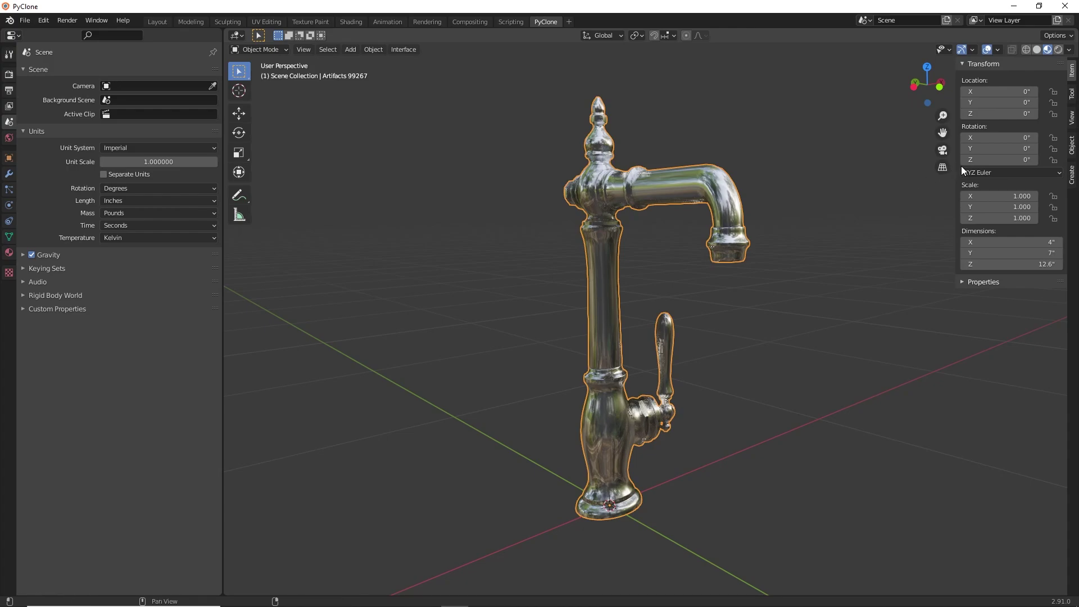
{"action": "left_click_drag", "start_coordinate": [958, 167], "coordinate": [909, 166]}
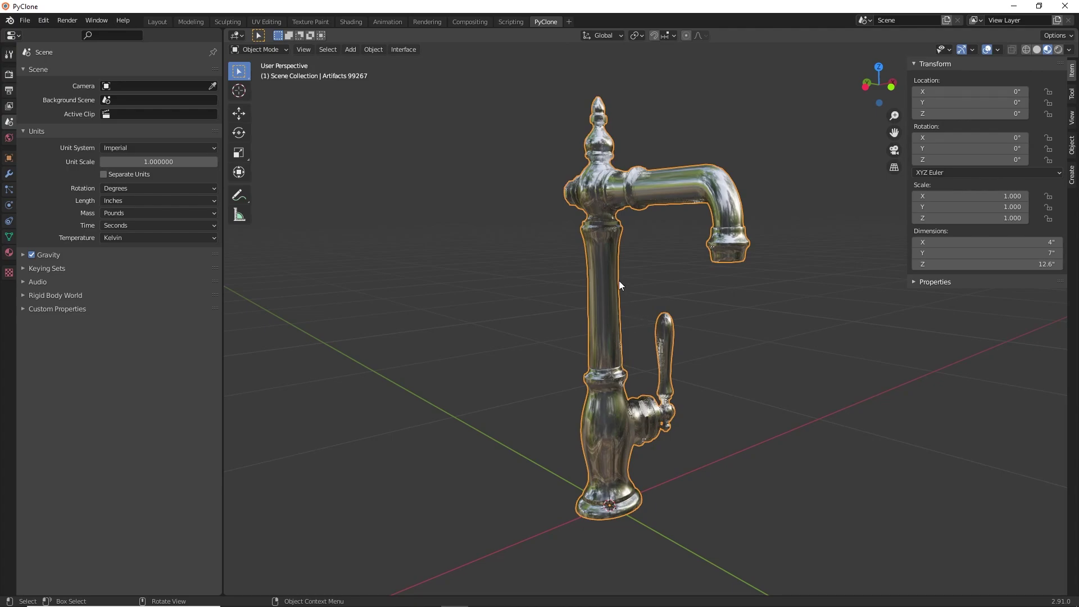
Select all of the faucet's geometry in the viewport and join it into a single object
{"action": "left_click", "coordinate": [505, 164]}
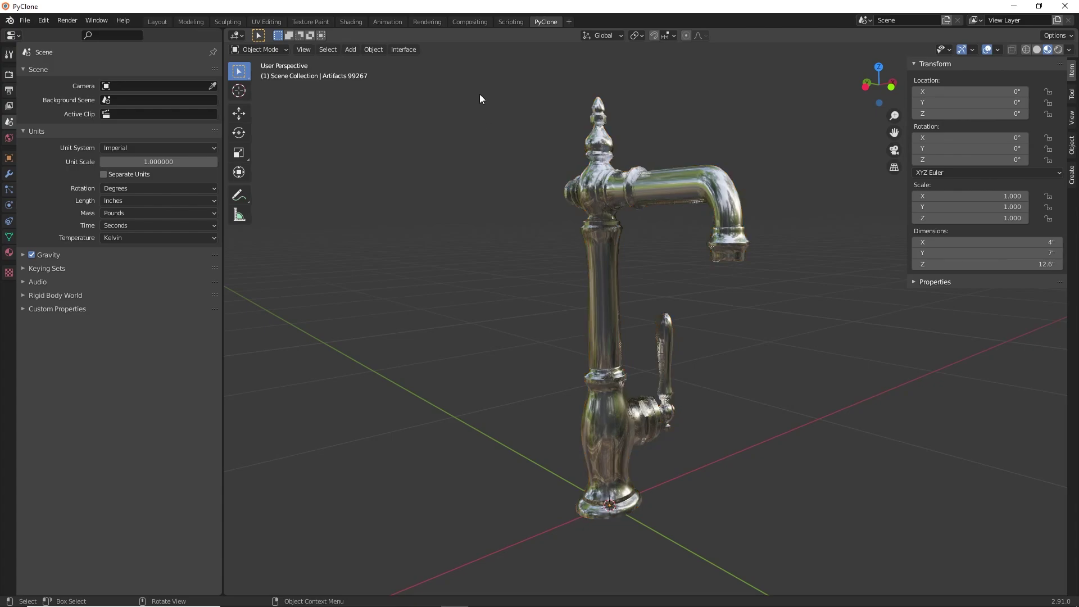
{"action": "left_click_drag", "start_coordinate": [473, 69], "coordinate": [792, 548]}
{"action": "left_click", "coordinate": [372, 50]}
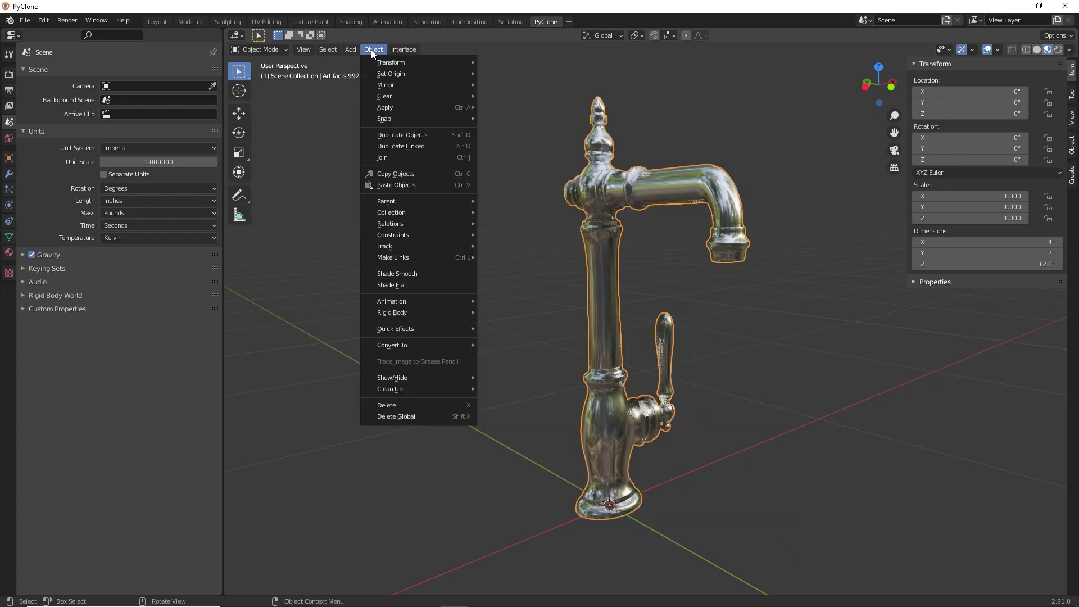
{"action": "left_click", "coordinate": [412, 157]}
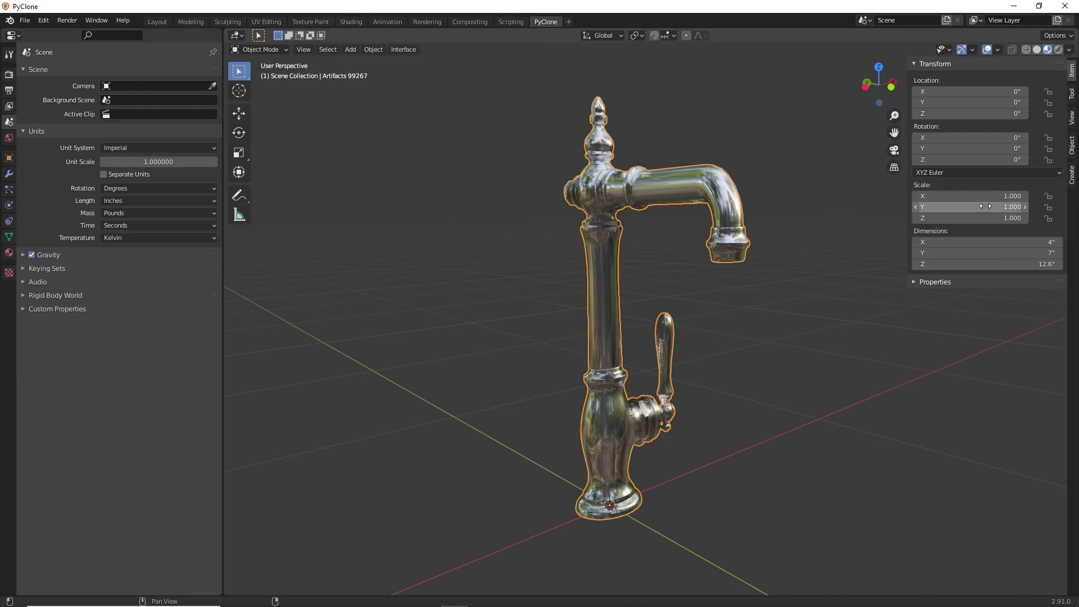
{"action": "scroll", "coordinate": [759, 238], "scroll_direction": "down", "scroll_amount": 3}
{"action": "middle_click_drag", "start_coordinate": [755, 244], "coordinate": [760, 262]}
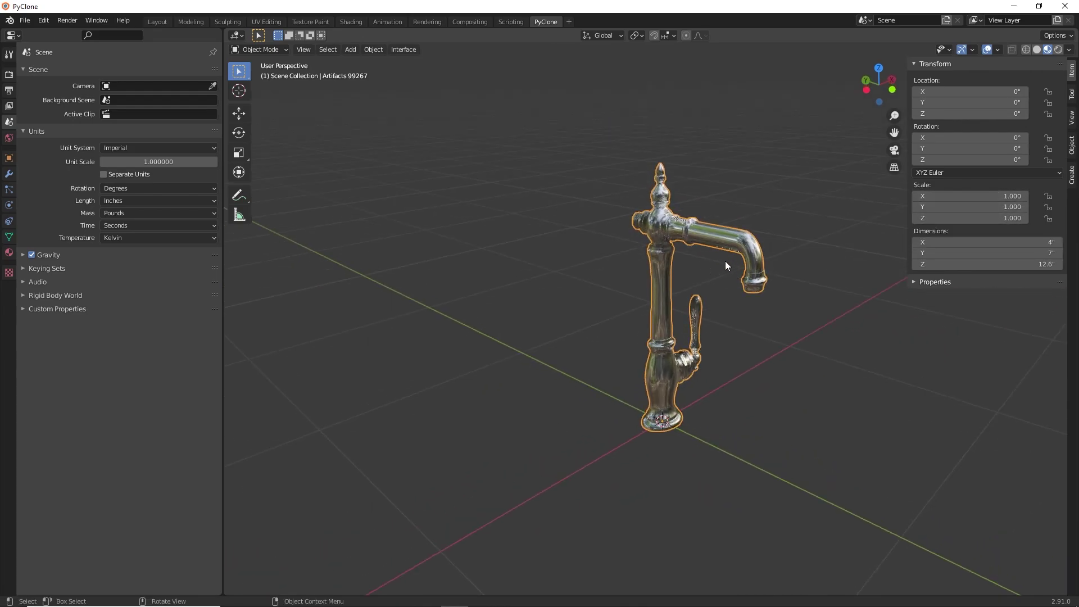
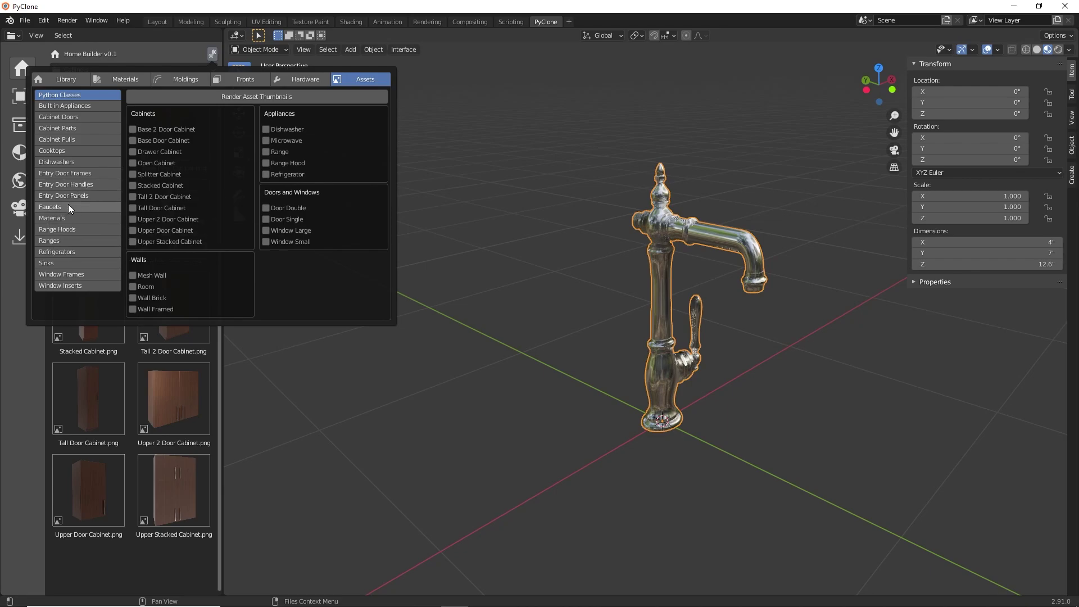
In the library's asset settings, show the Faucets and look through the models in the _Sample category
{"action": "left_click", "coordinate": [68, 206]}
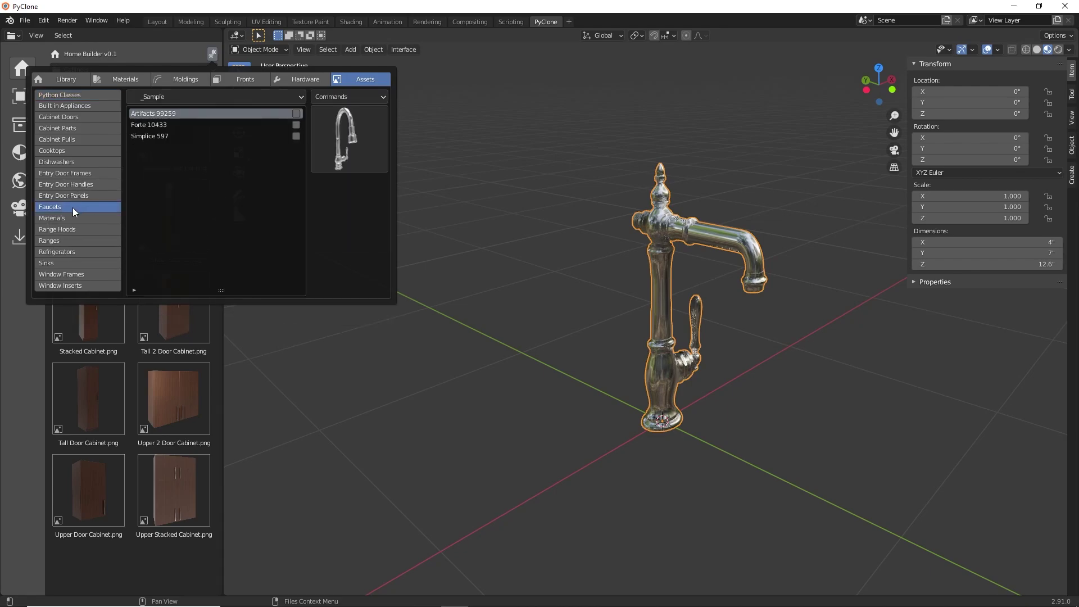
{"action": "left_click", "coordinate": [190, 96]}
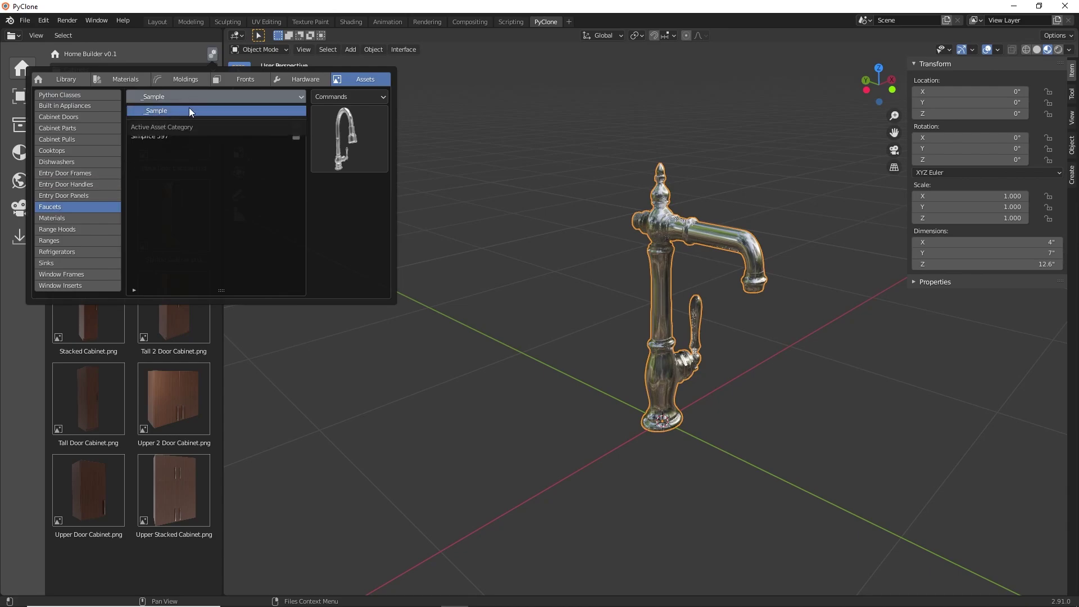
{"action": "left_click", "coordinate": [189, 110]}
{"action": "left_click", "coordinate": [186, 100]}
{"action": "left_click", "coordinate": [193, 97]}
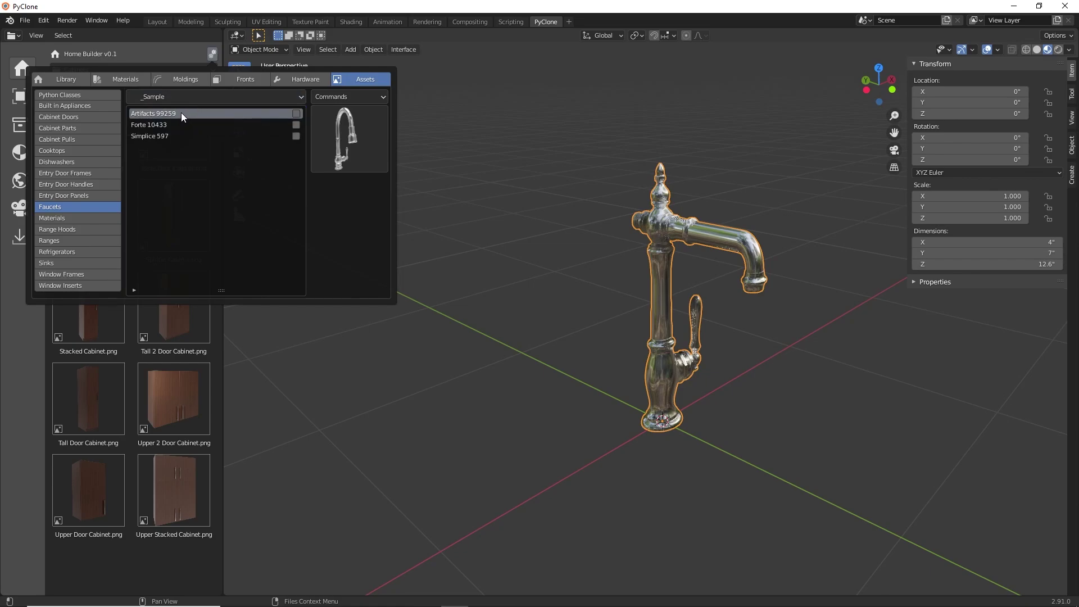
{"action": "left_click", "coordinate": [181, 124]}
{"action": "left_click", "coordinate": [181, 112]}
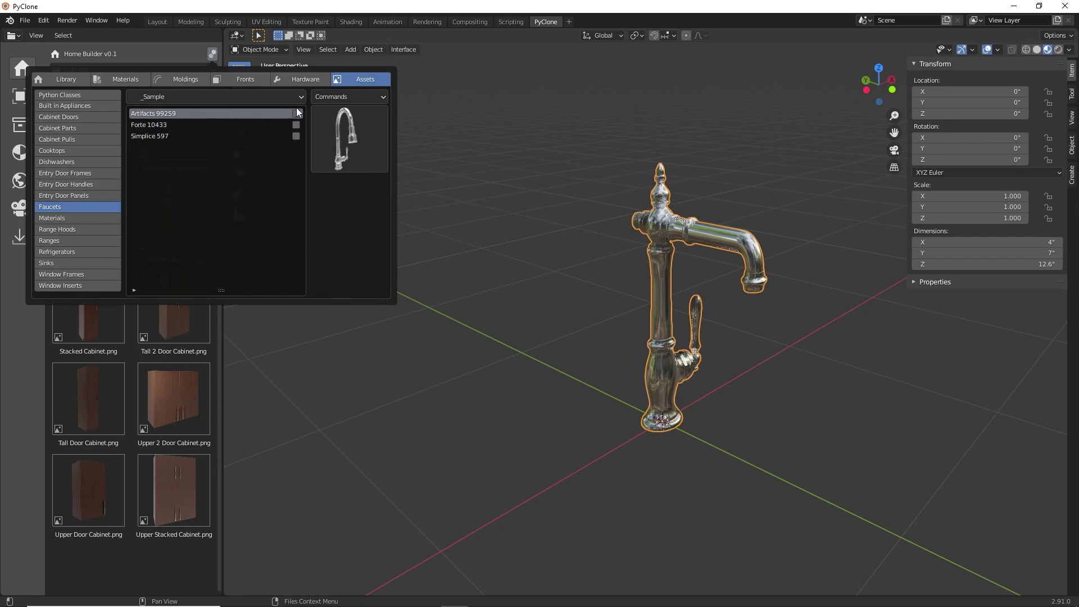
Open the library's Faucets folder in a file browser window, widen the window and show the full folder path
{"action": "left_click", "coordinate": [351, 96]}
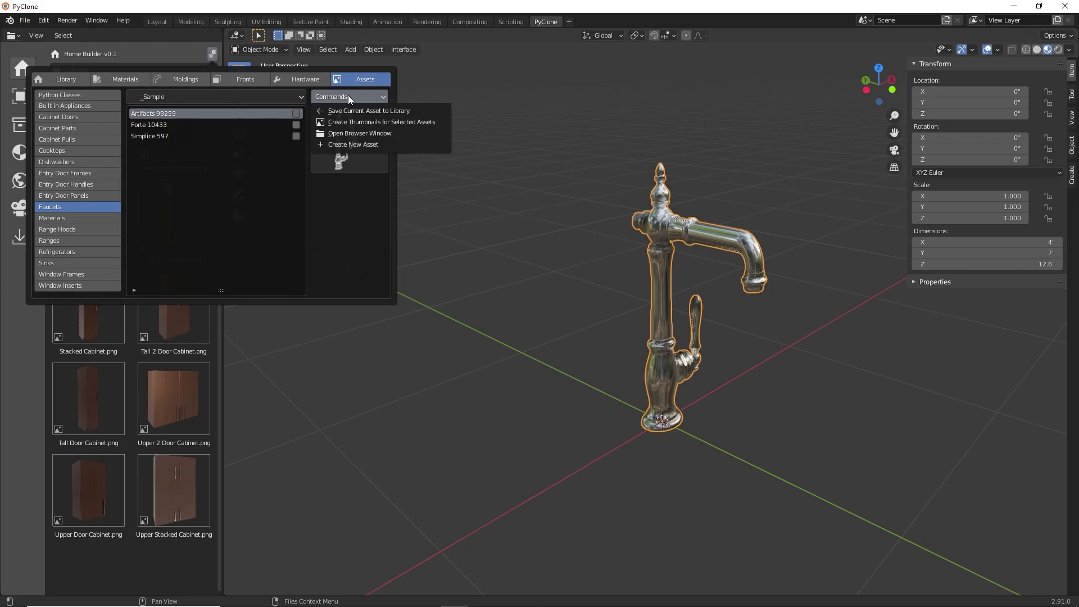
{"action": "left_click", "coordinate": [375, 134]}
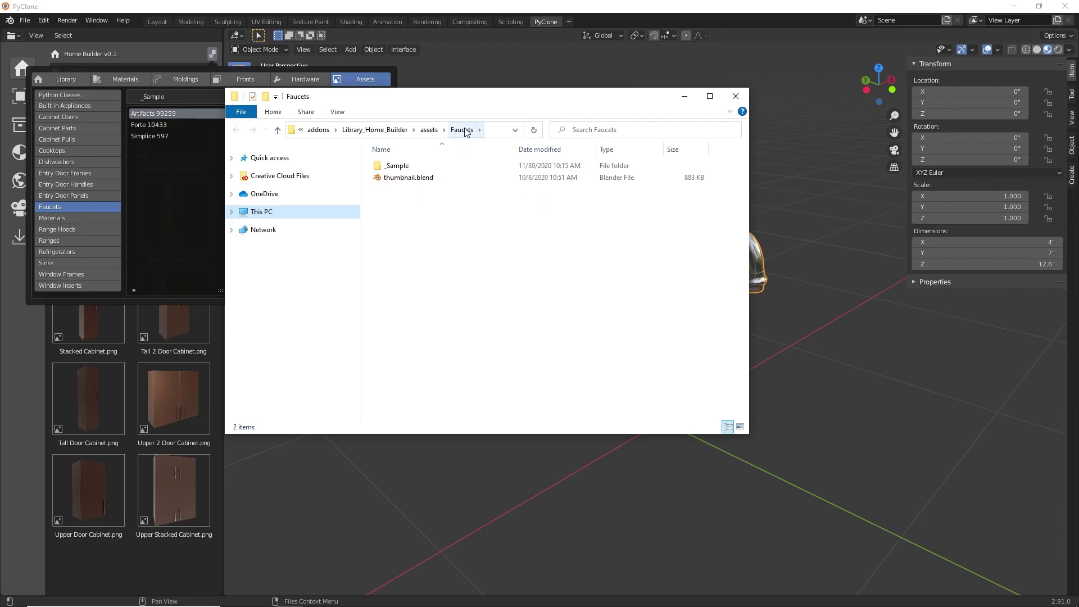
{"action": "left_click_drag", "start_coordinate": [749, 153], "coordinate": [944, 154]}
{"action": "left_click", "coordinate": [675, 131]}
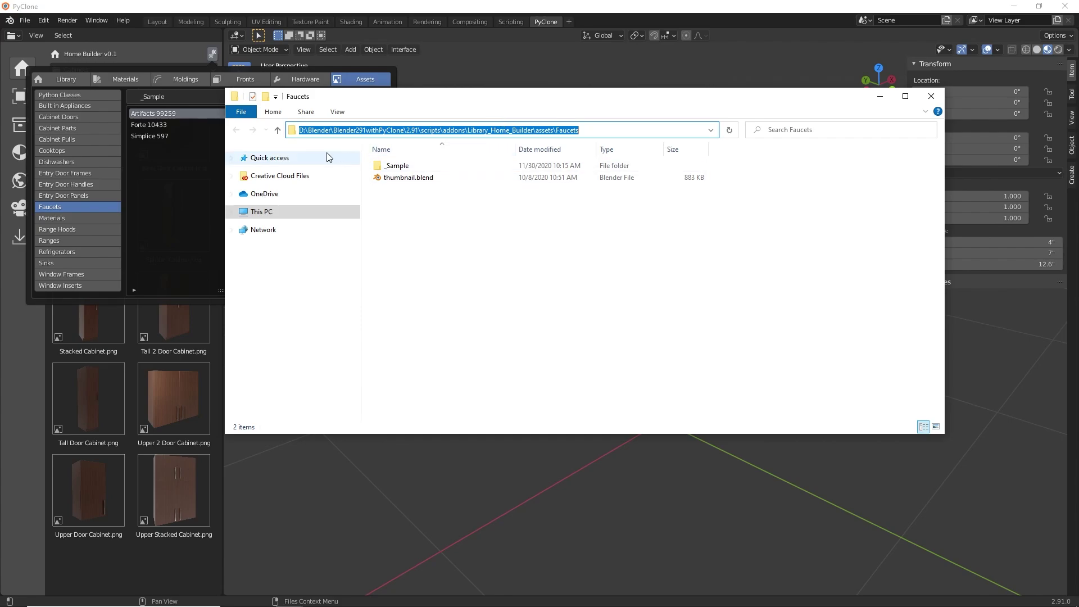
{"action": "left_click", "coordinate": [431, 235]}
Examine the asset type folders in the parent assets folder, and the _Sample folder and thumbnail.blend inside Faucets
{"action": "left_click", "coordinate": [277, 131]}
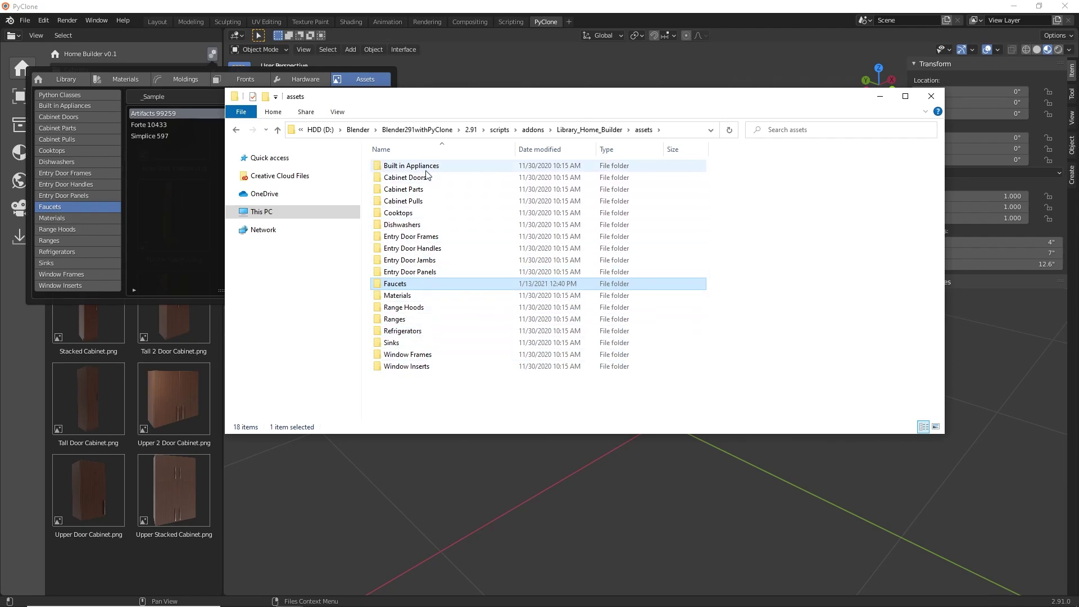
{"action": "mouse_move", "coordinate": [429, 183]}
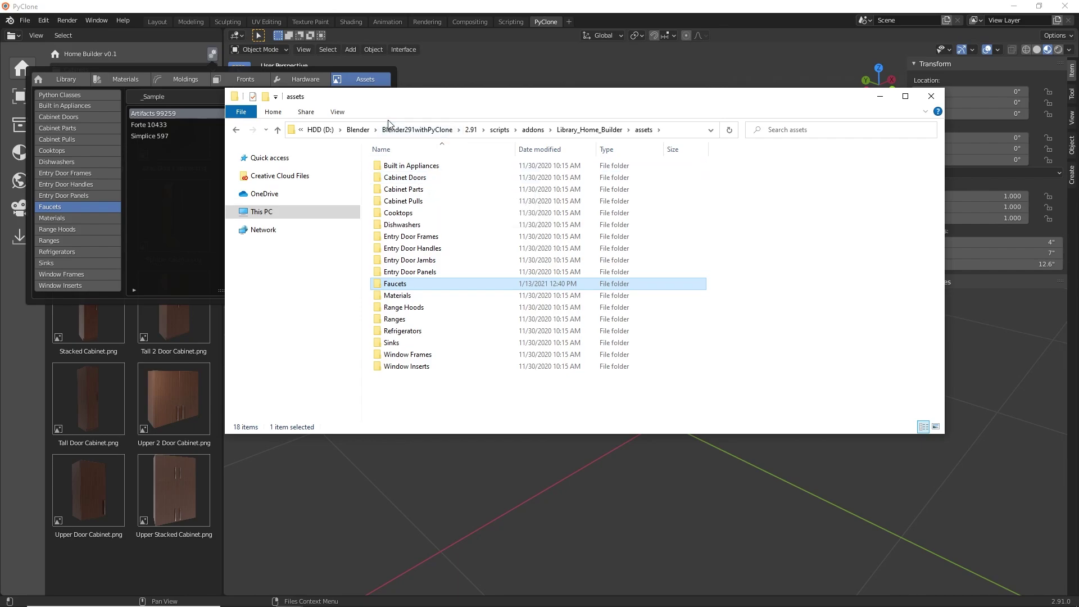
{"action": "double_click", "coordinate": [417, 284]}
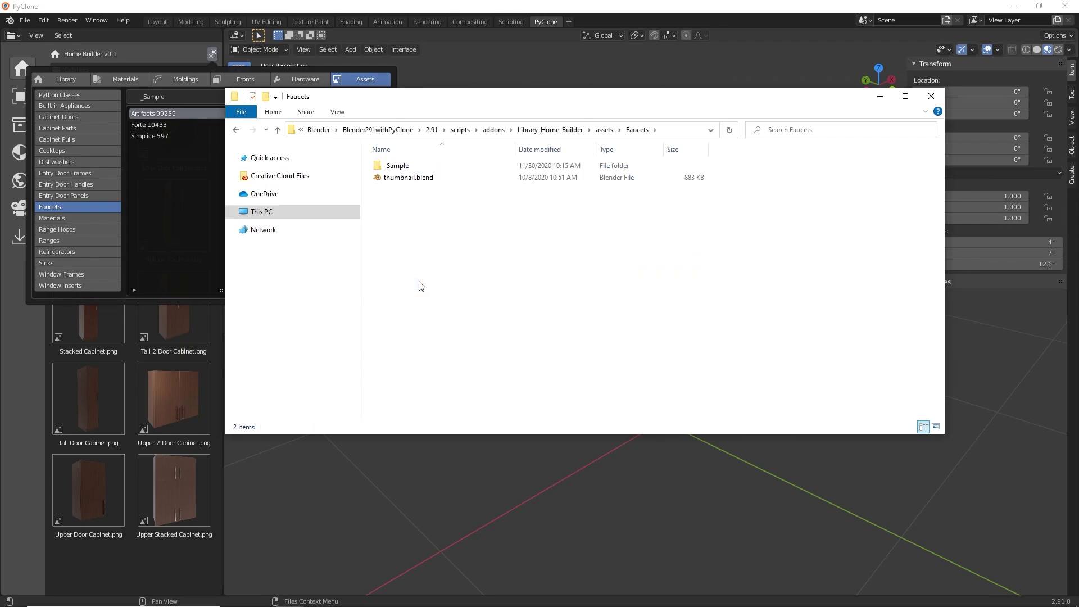
{"action": "left_click", "coordinate": [414, 167]}
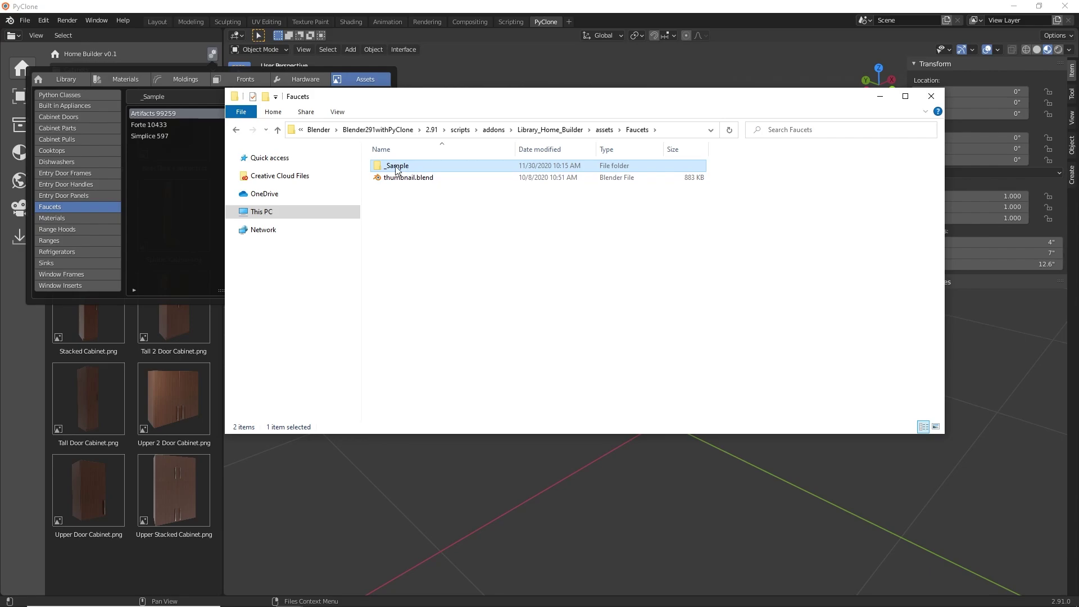
{"action": "key", "text": "Down"}
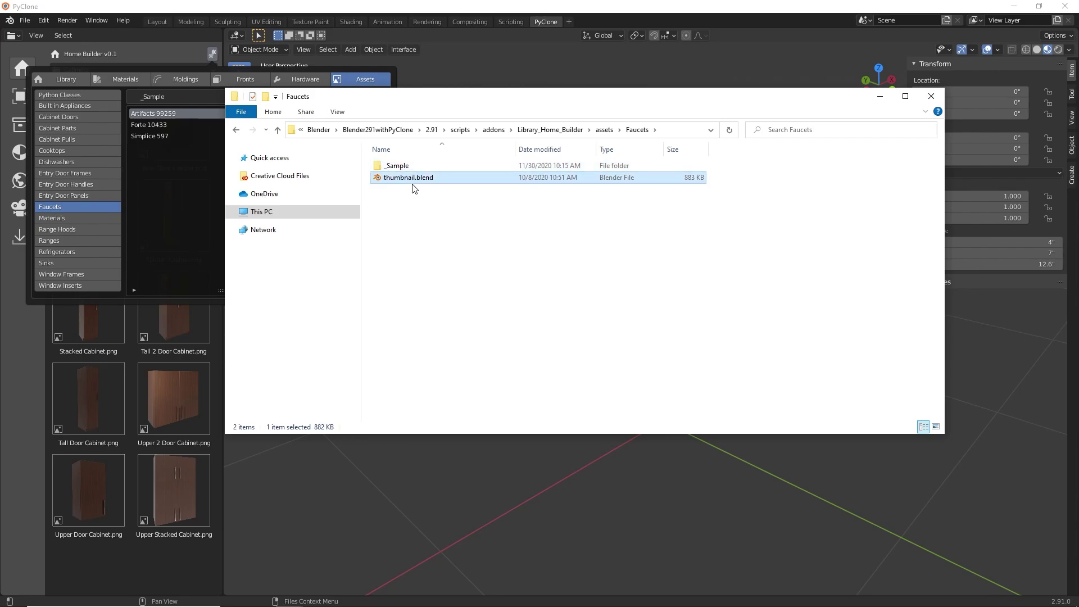
{"action": "mouse_move", "coordinate": [402, 168]}
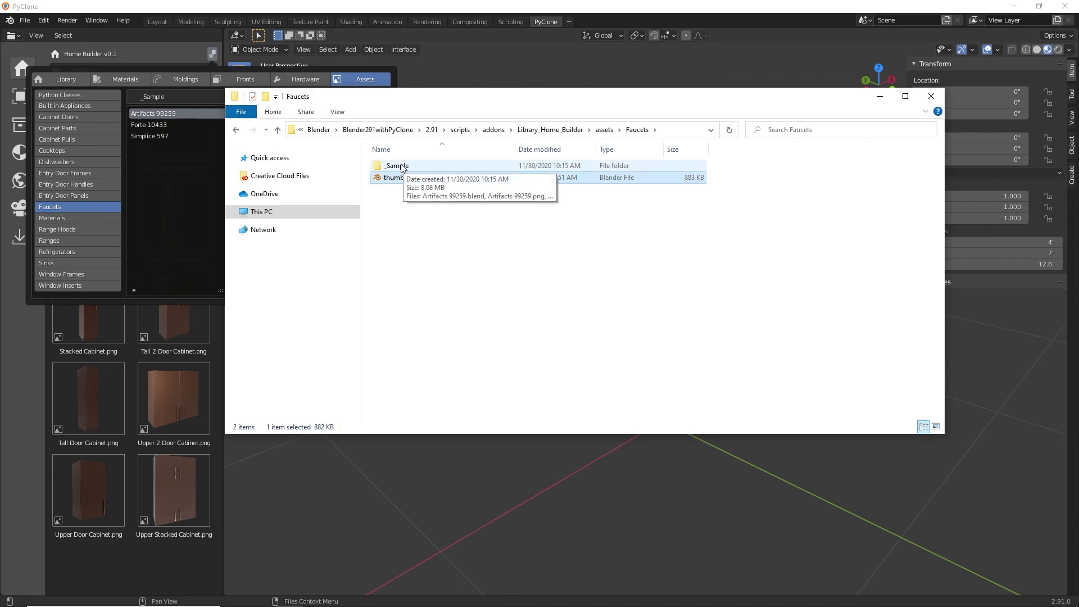
Create a new category folder named My Assets inside the Faucets folder
{"action": "right_click", "coordinate": [422, 205]}
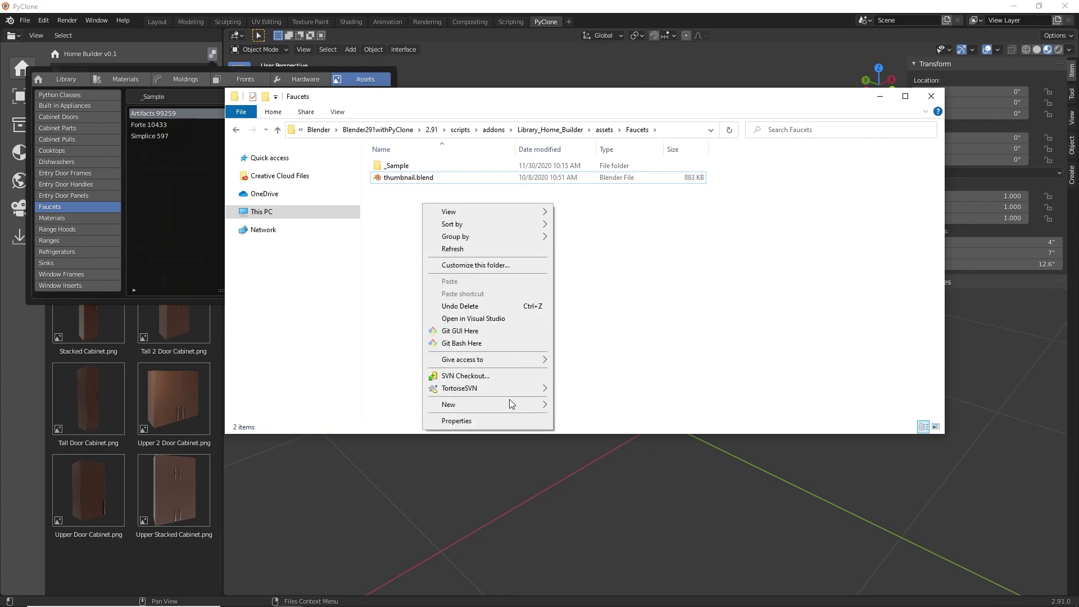
{"action": "mouse_move", "coordinate": [510, 404]}
{"action": "left_click", "coordinate": [576, 409]}
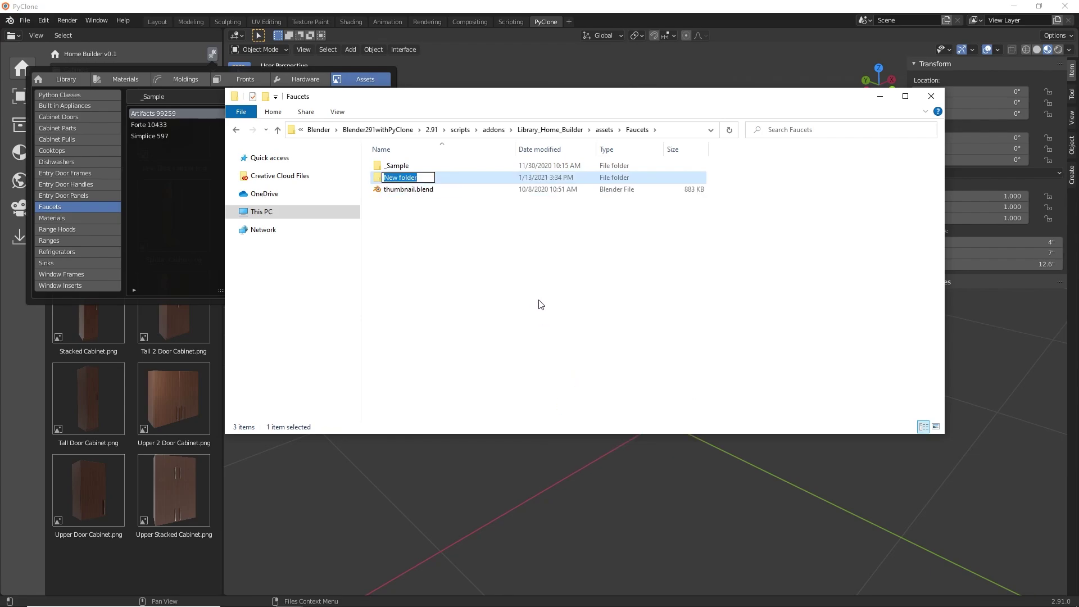
{"action": "type", "text": "My Assets"}
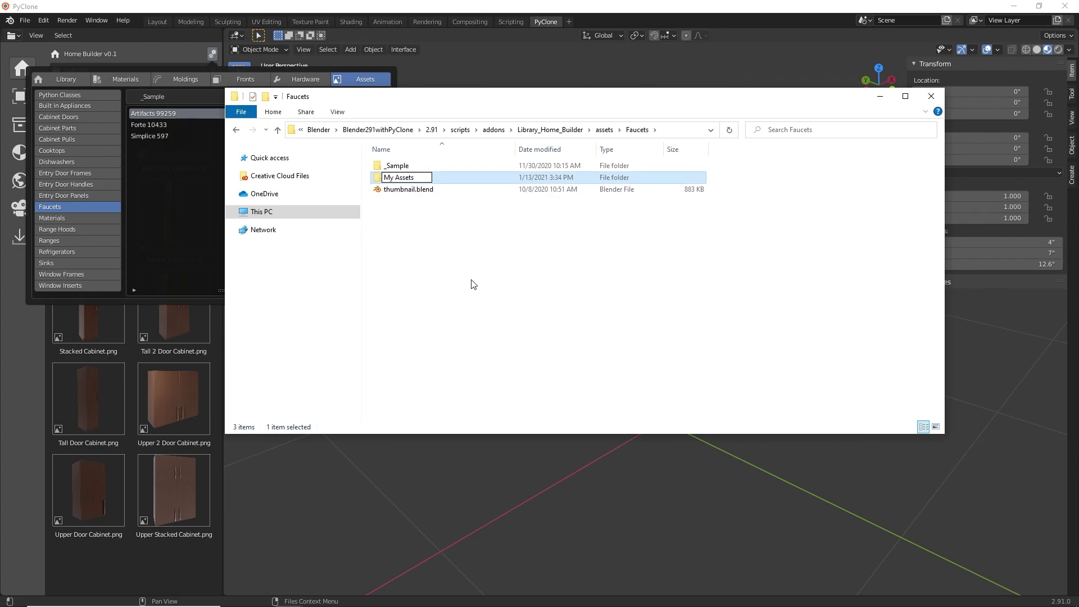
{"action": "left_click", "coordinate": [443, 169]}
Move Artifacts 99259.blend and Artifacts 99259.png from the _Sample folder into the My Assets folder
{"action": "double_click", "coordinate": [443, 168]}
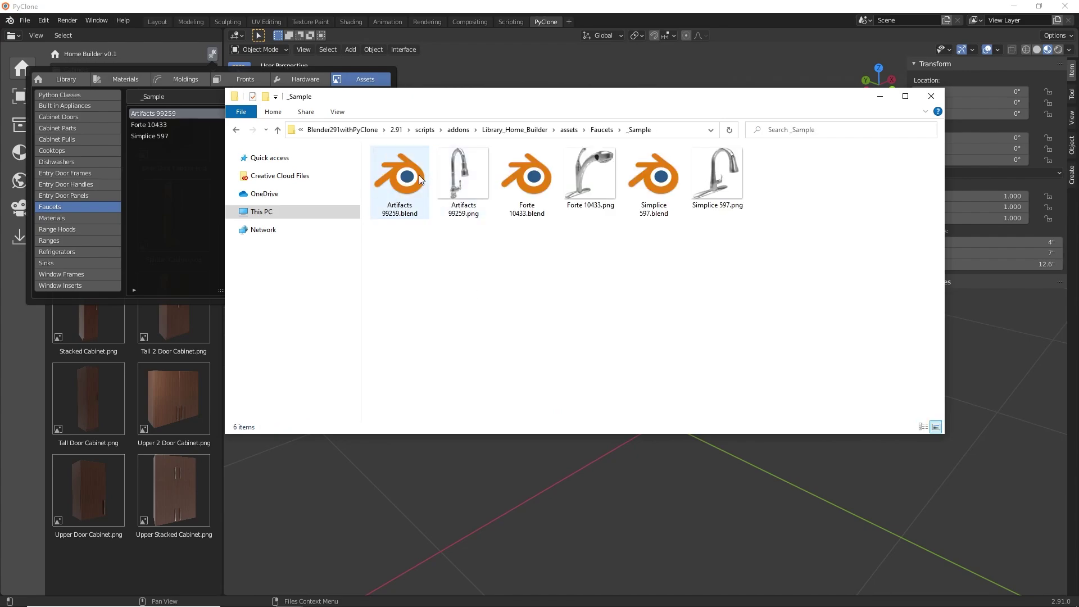
{"action": "left_click", "coordinate": [420, 174]}
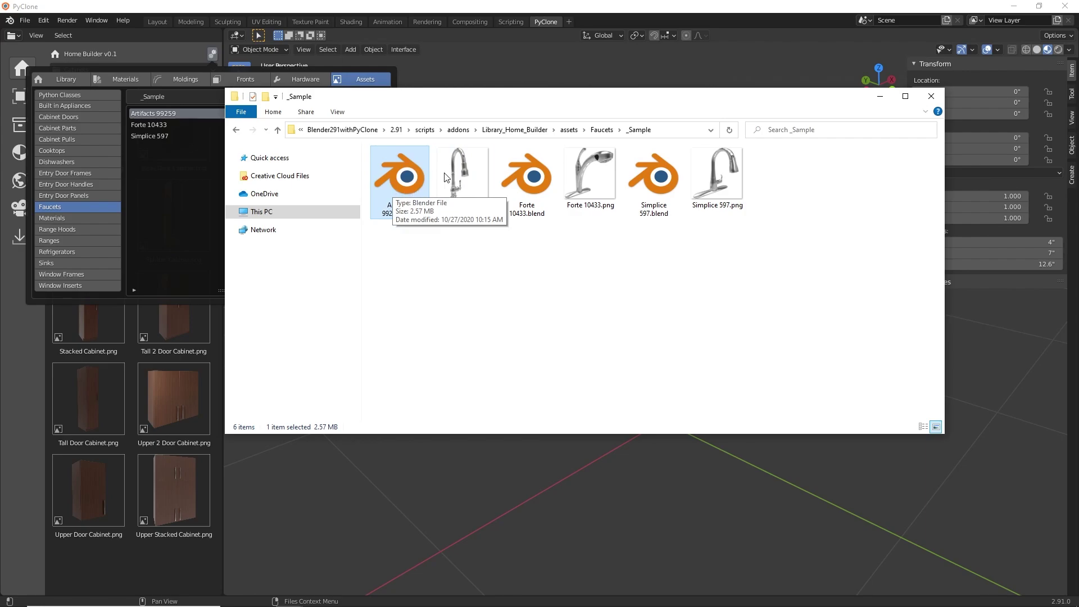
{"action": "left_click", "coordinate": [464, 171]}
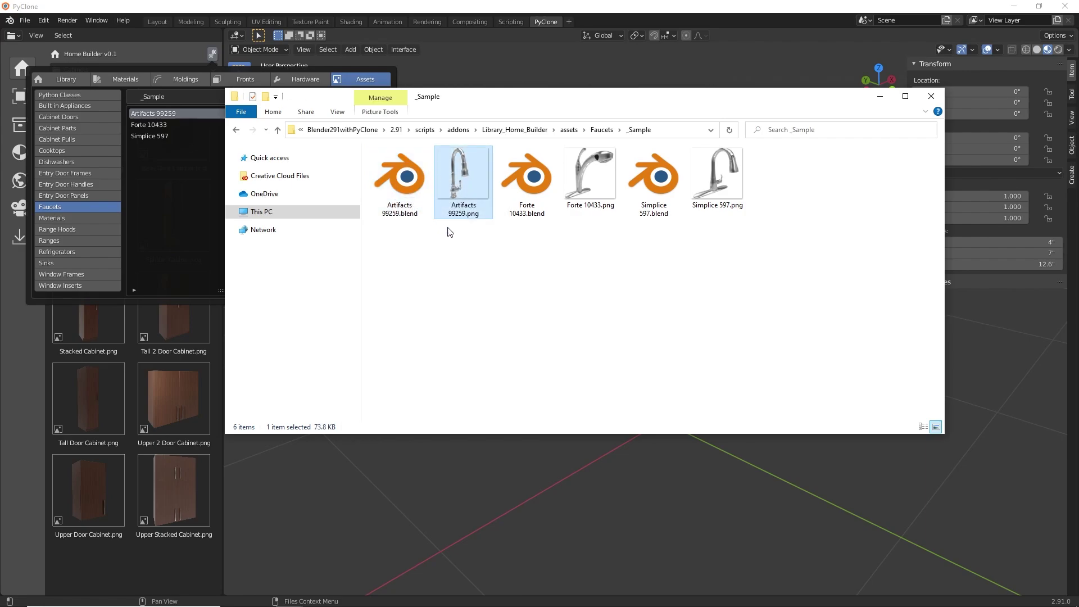
{"action": "left_click_drag", "start_coordinate": [474, 248], "coordinate": [437, 177]}
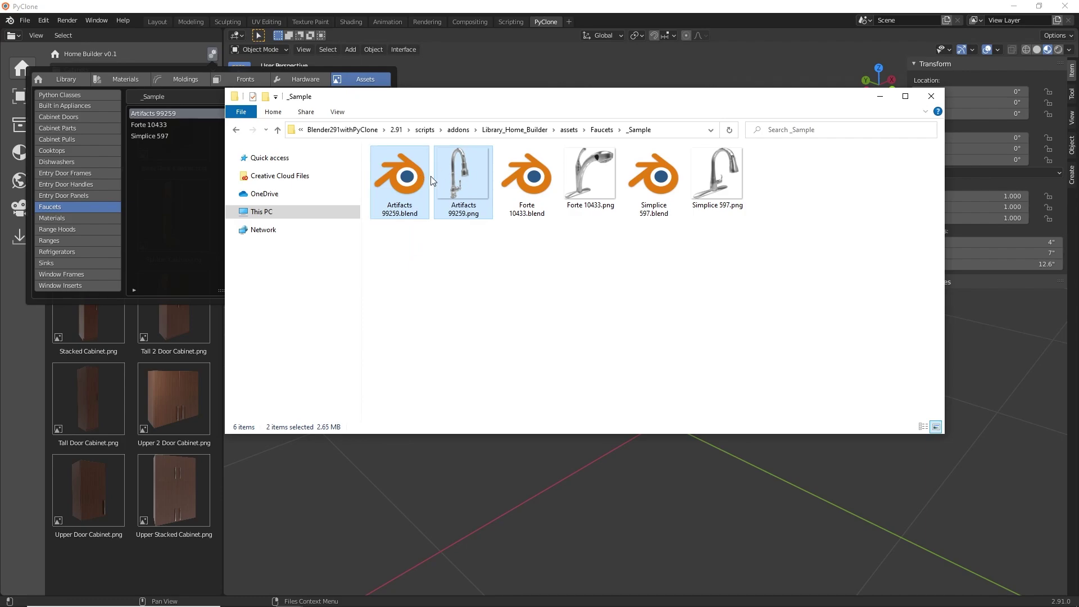
{"action": "left_click", "coordinate": [594, 133]}
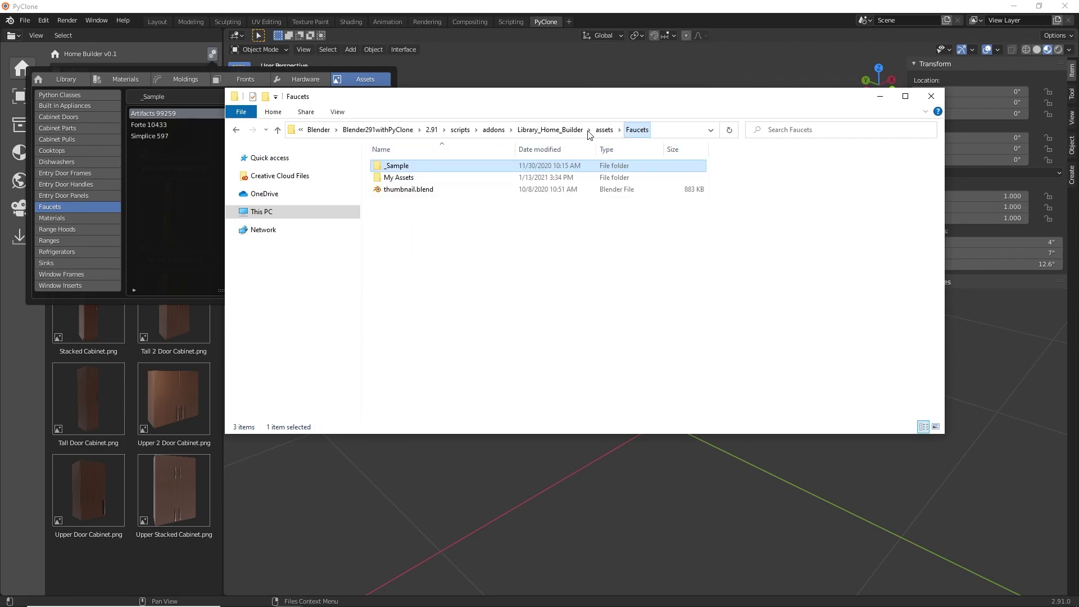
{"action": "double_click", "coordinate": [442, 178]}
{"action": "key", "text": "ctrl+v"}
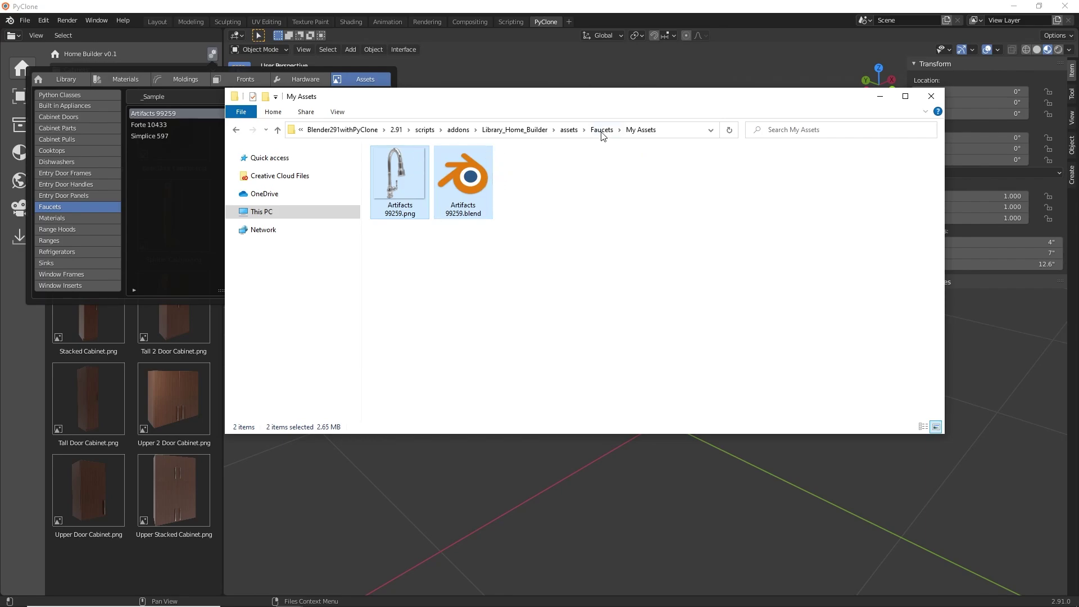
{"action": "left_click", "coordinate": [593, 181]}
{"action": "left_click", "coordinate": [471, 184]}
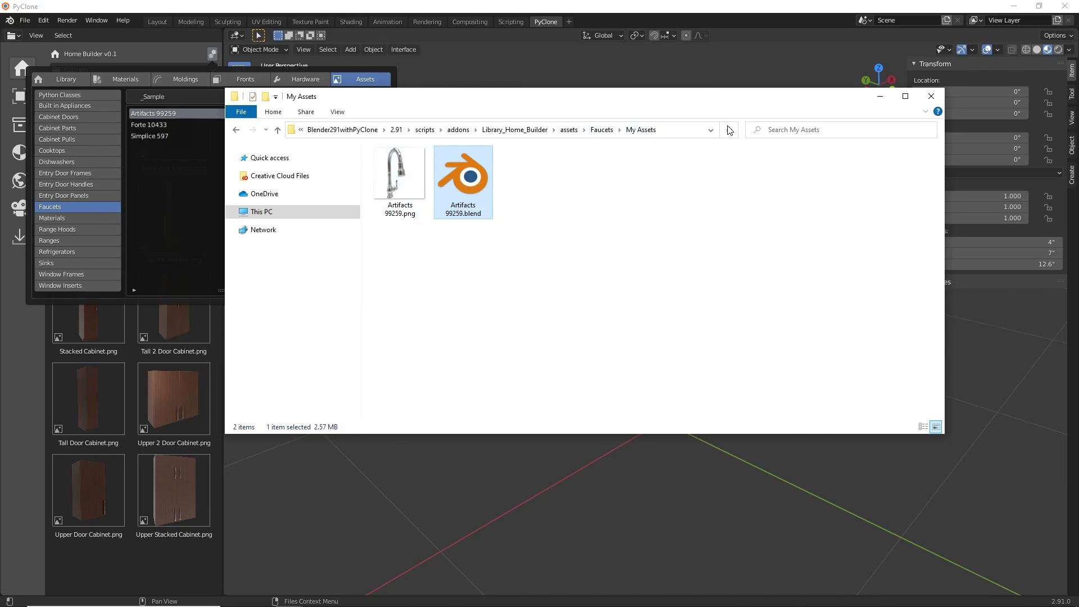
Return to Blender, reload the library's Faucets assets and choose the My Assets category
{"action": "left_click", "coordinate": [880, 99]}
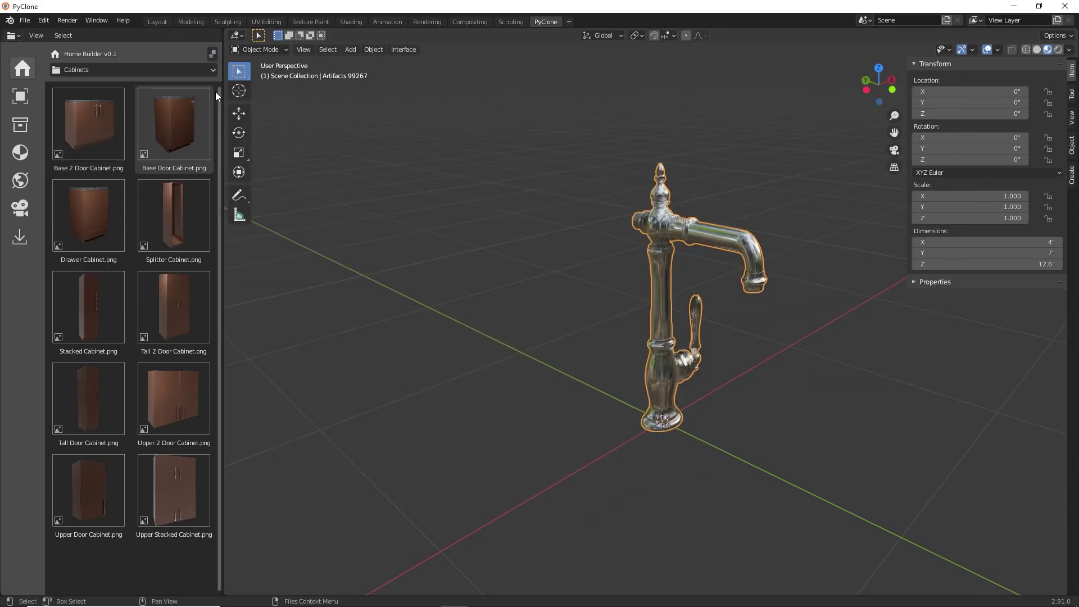
{"action": "left_click", "coordinate": [212, 53]}
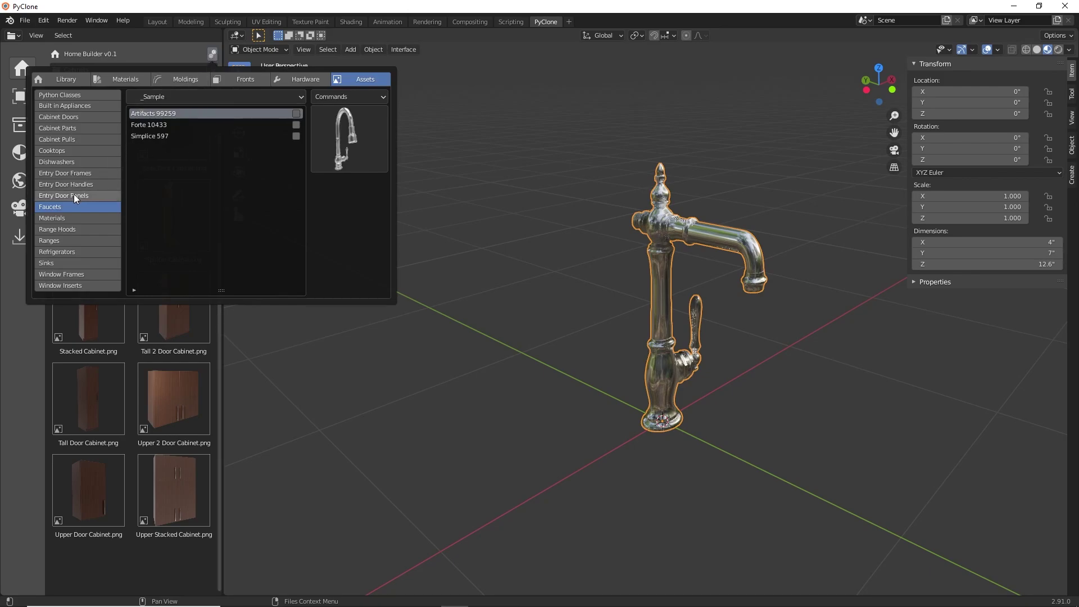
{"action": "left_click", "coordinate": [57, 206]}
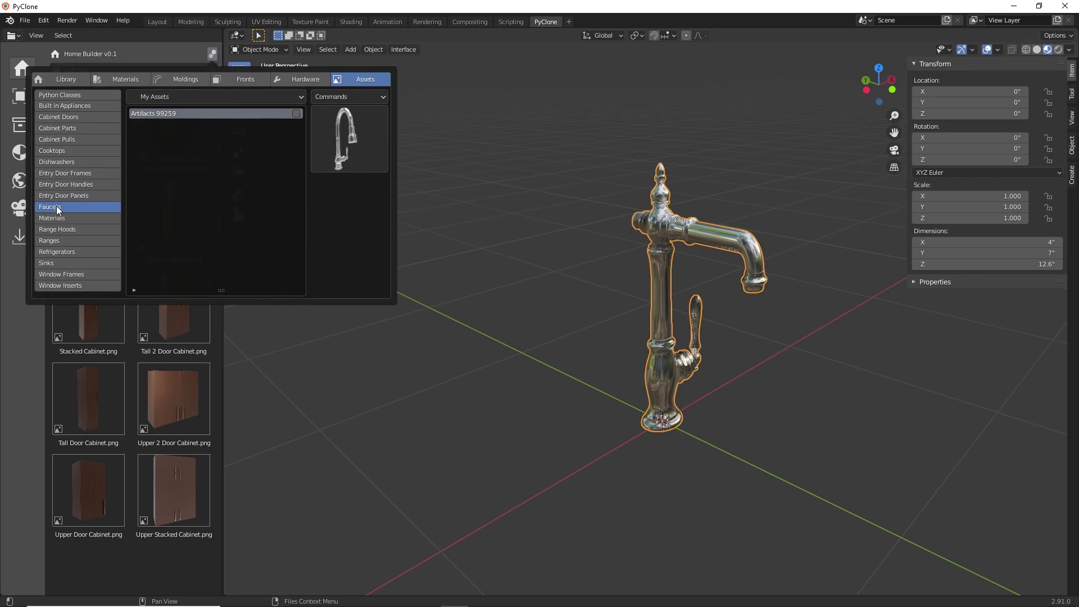
{"action": "left_click", "coordinate": [224, 98]}
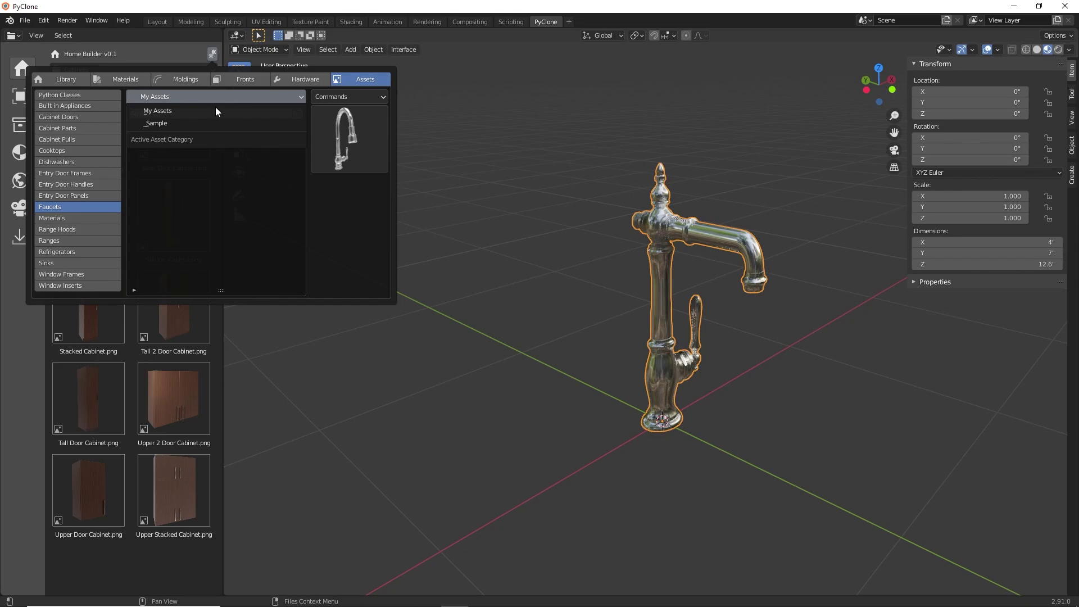
{"action": "left_click", "coordinate": [168, 111]}
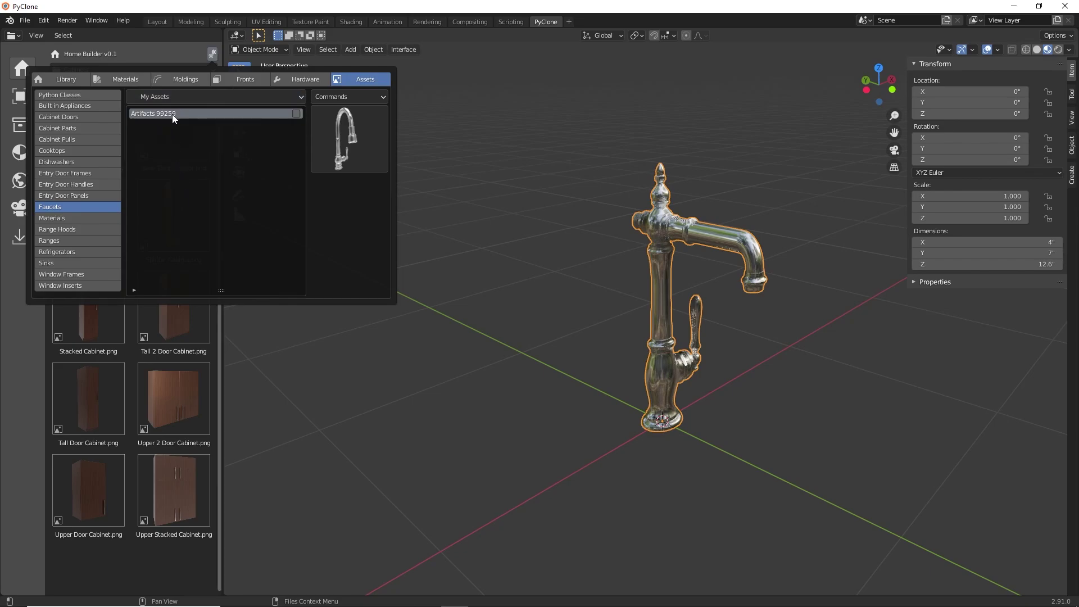
Switch the faucet category to _Sample and select the Simplice 597 faucet
{"action": "left_click", "coordinate": [198, 97]}
{"action": "left_click", "coordinate": [171, 124]}
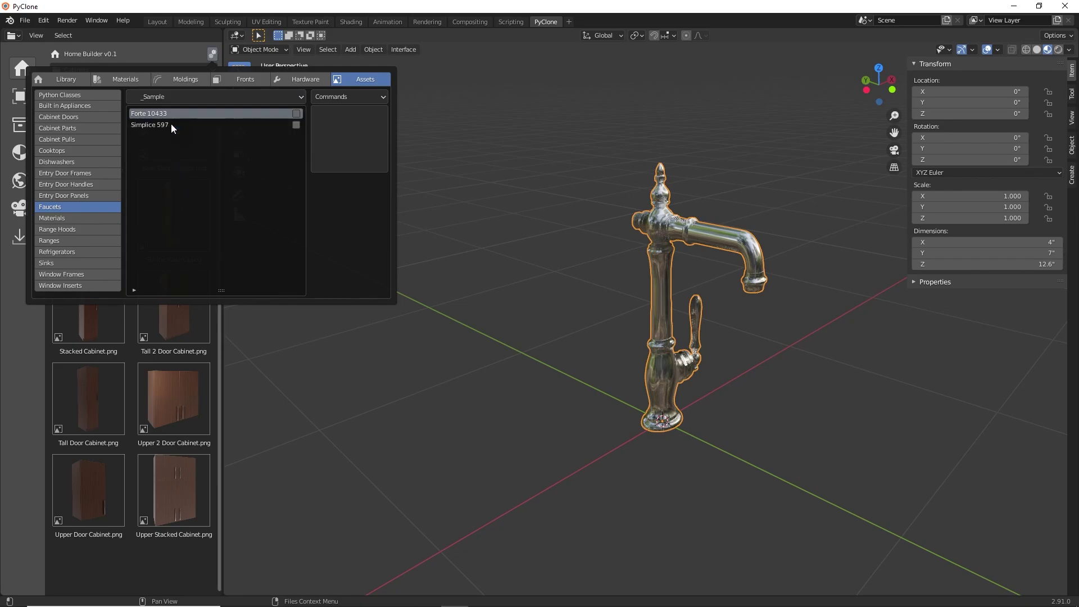
{"action": "left_click", "coordinate": [177, 124]}
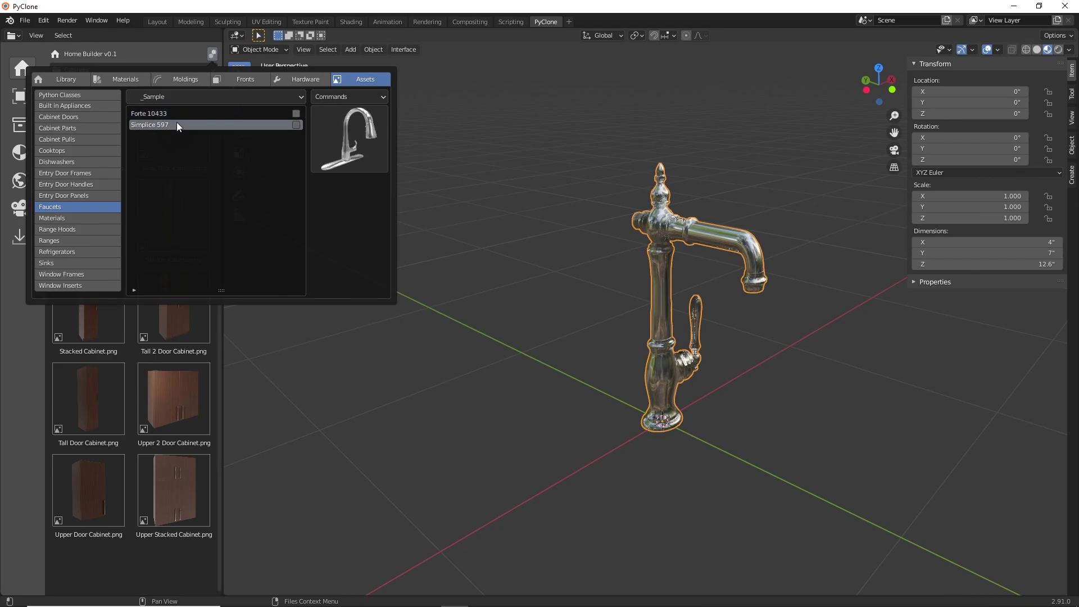
Switch the faucet category to My Assets and start saving the current asset to the library
{"action": "left_click", "coordinate": [187, 99]}
{"action": "left_click", "coordinate": [181, 111]}
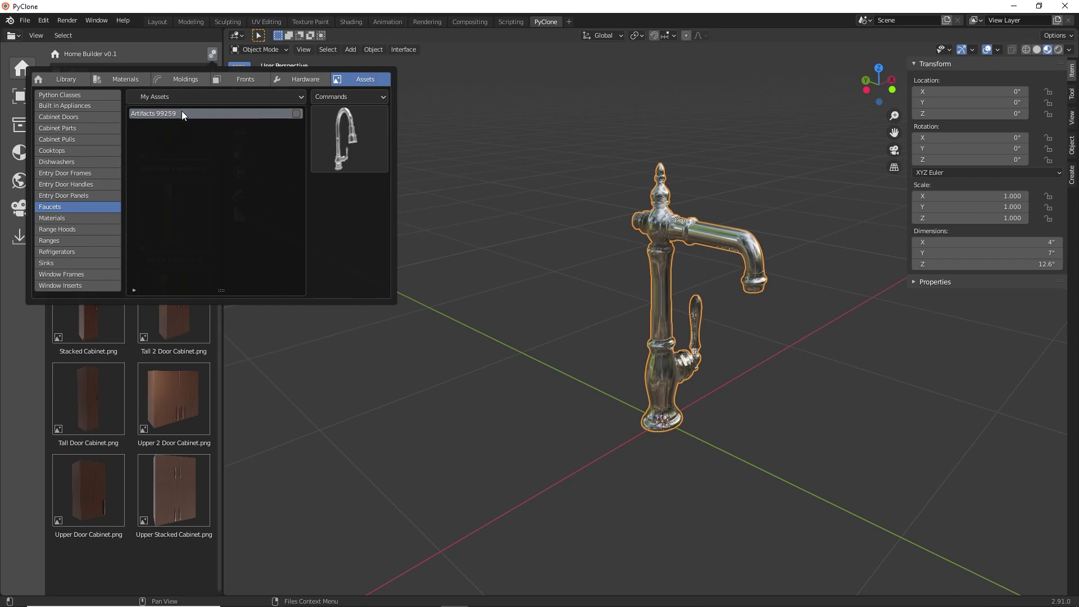
{"action": "left_click", "coordinate": [356, 97]}
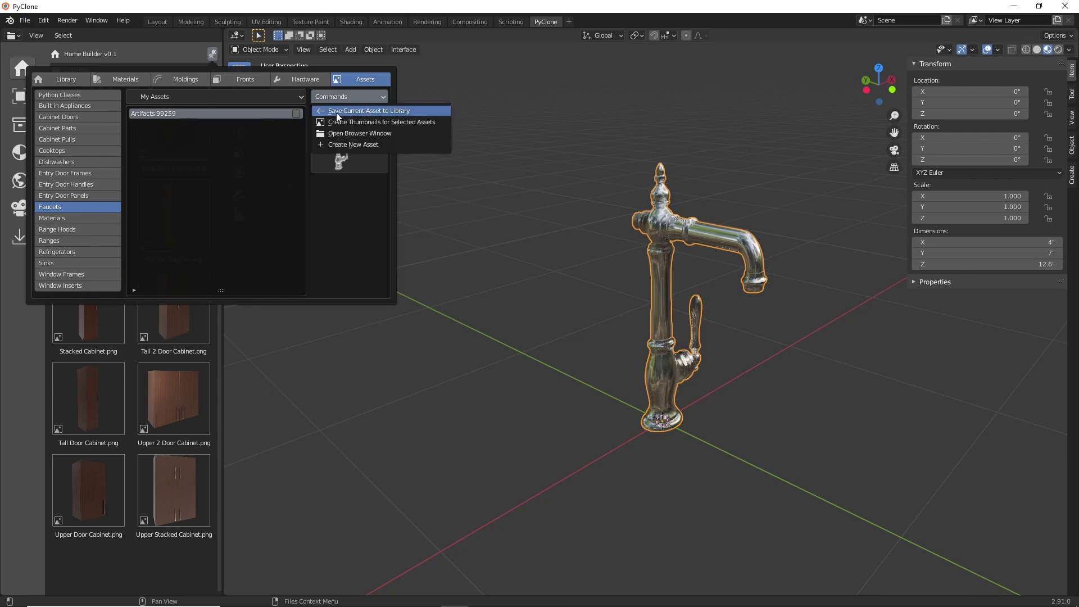
{"action": "left_click", "coordinate": [383, 110]}
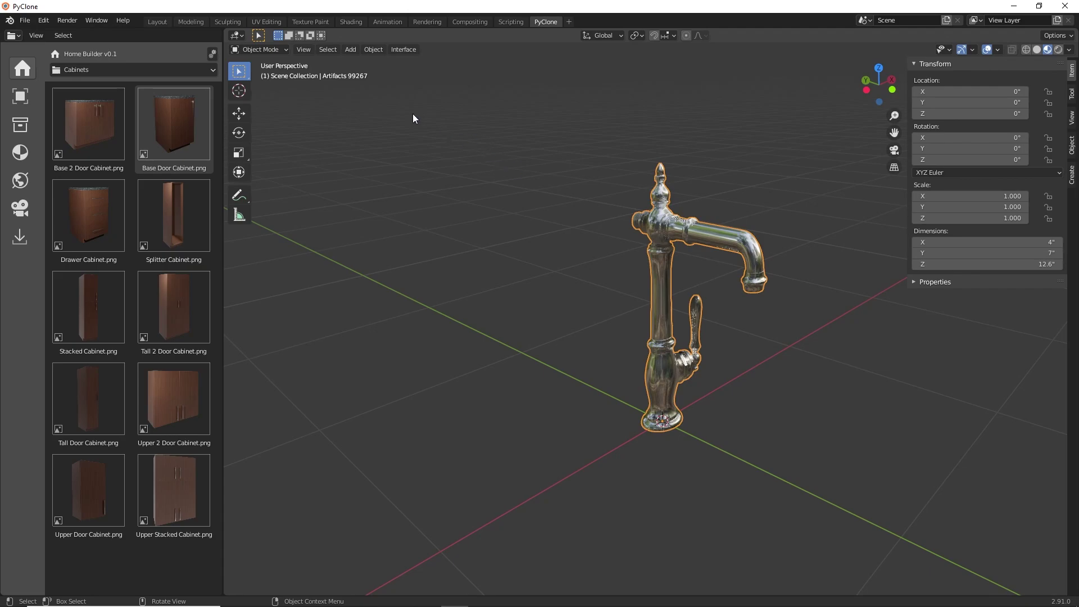
Check the faucet's name in its object properties and return to the Home Builder asset browser
{"action": "left_click", "coordinate": [14, 35]}
{"action": "left_click", "coordinate": [331, 82]}
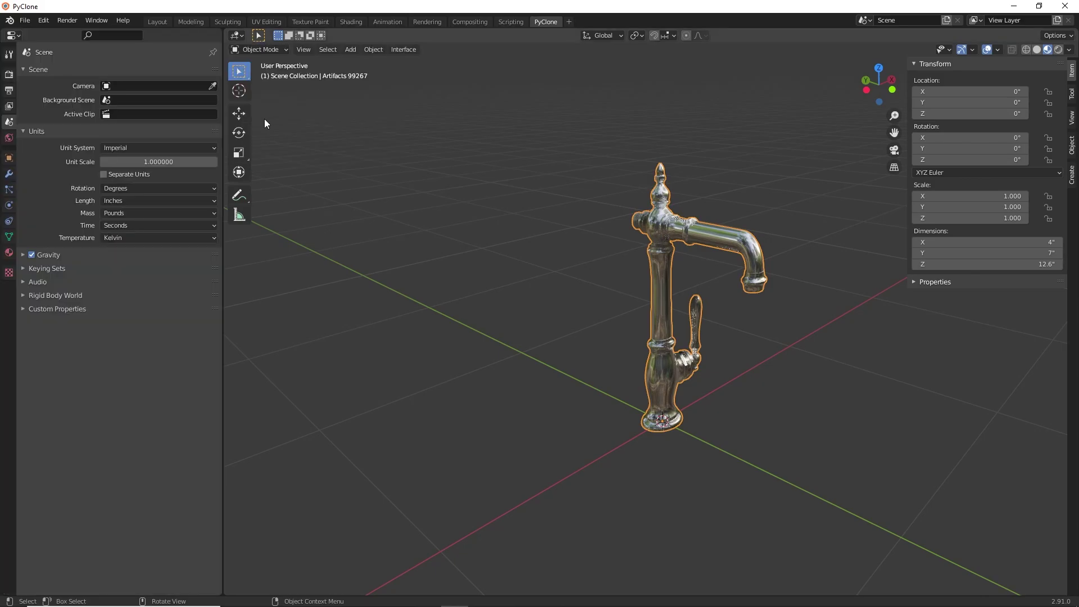
{"action": "left_click", "coordinate": [8, 158]}
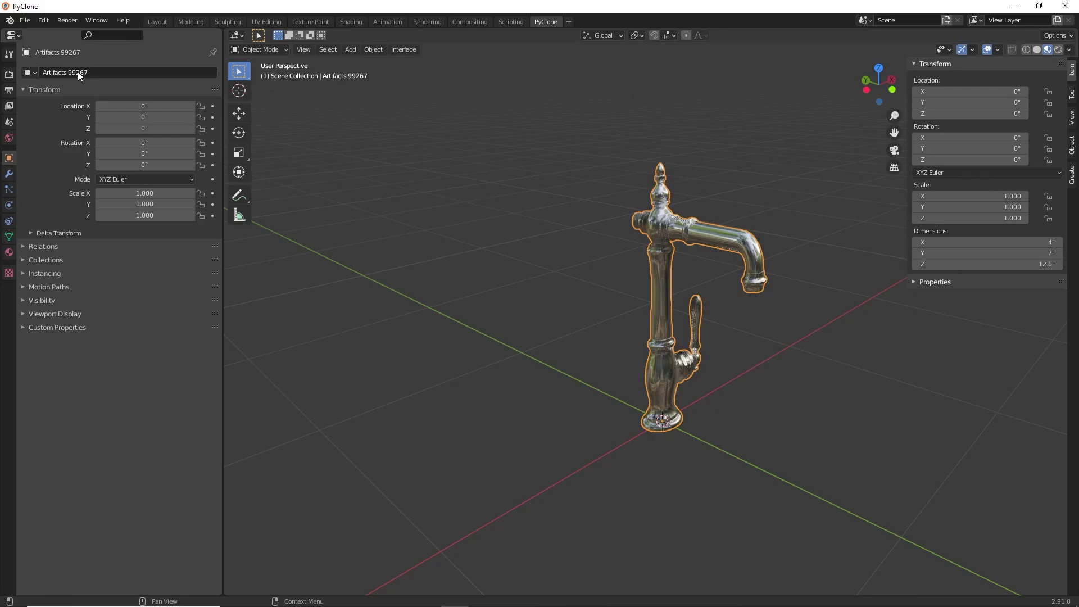
{"action": "left_click", "coordinate": [16, 37]}
{"action": "left_click", "coordinate": [337, 93]}
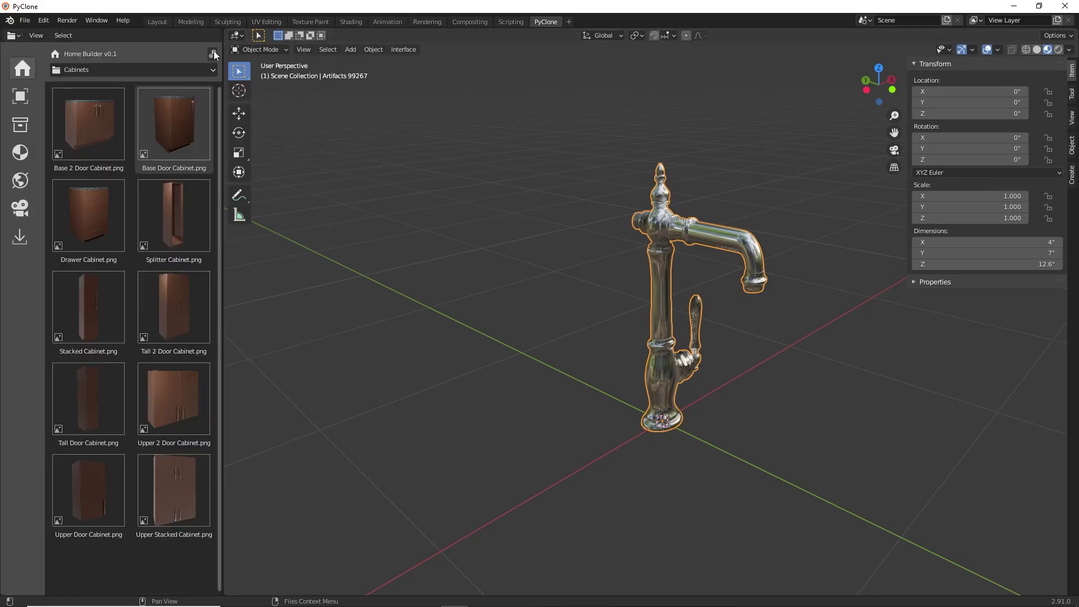
Save the current faucet to the My Assets category of the library and select the new Artifacts 99267 entry
{"action": "key", "text": "alt+a"}
{"action": "left_click", "coordinate": [352, 97]}
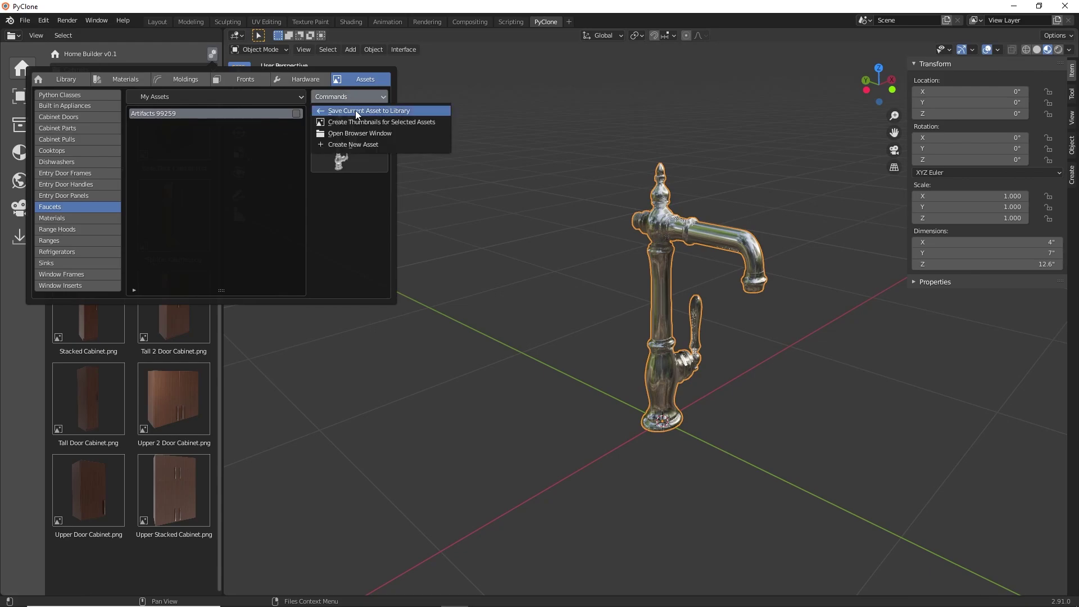
{"action": "left_click", "coordinate": [368, 111]}
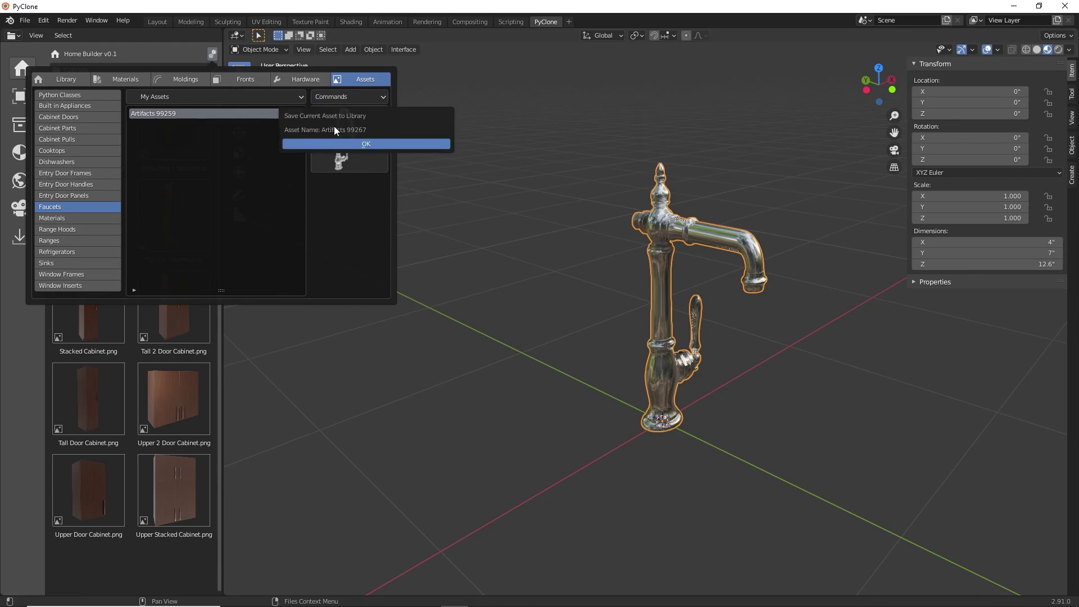
{"action": "left_click", "coordinate": [363, 144]}
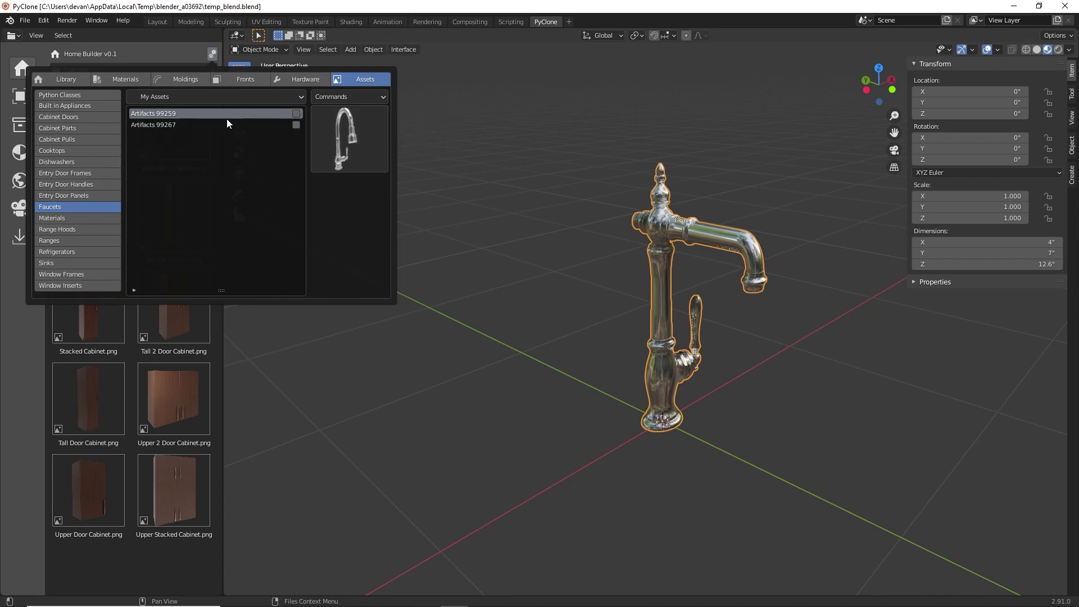
{"action": "left_click", "coordinate": [175, 124]}
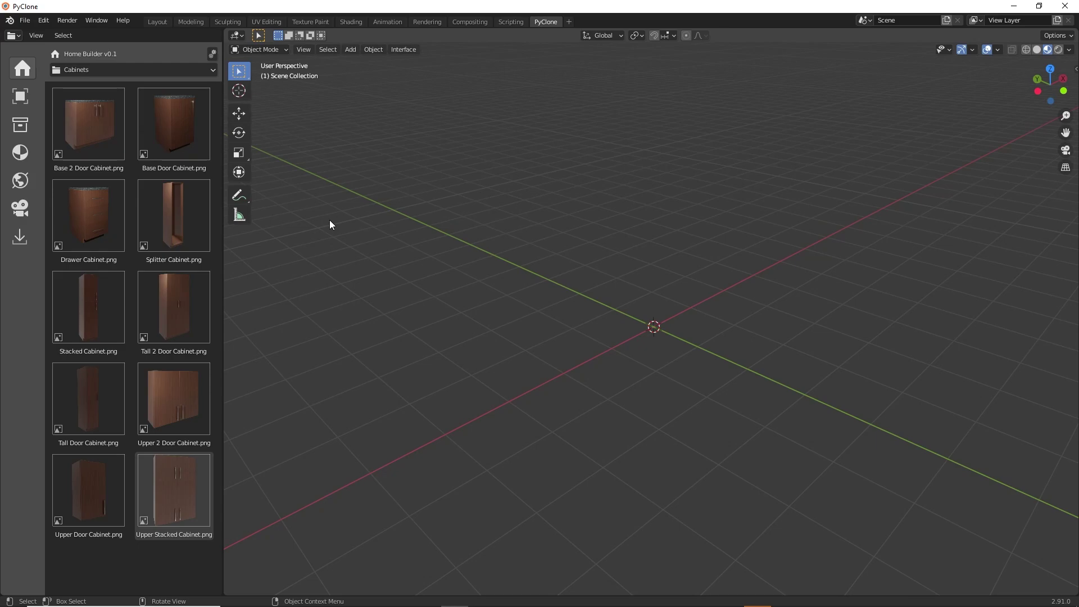
Open the library's Cabinet Pulls _Sample folder in a file browser and open Pull 8in (203mm) Bar.blend
{"action": "left_click", "coordinate": [213, 54]}
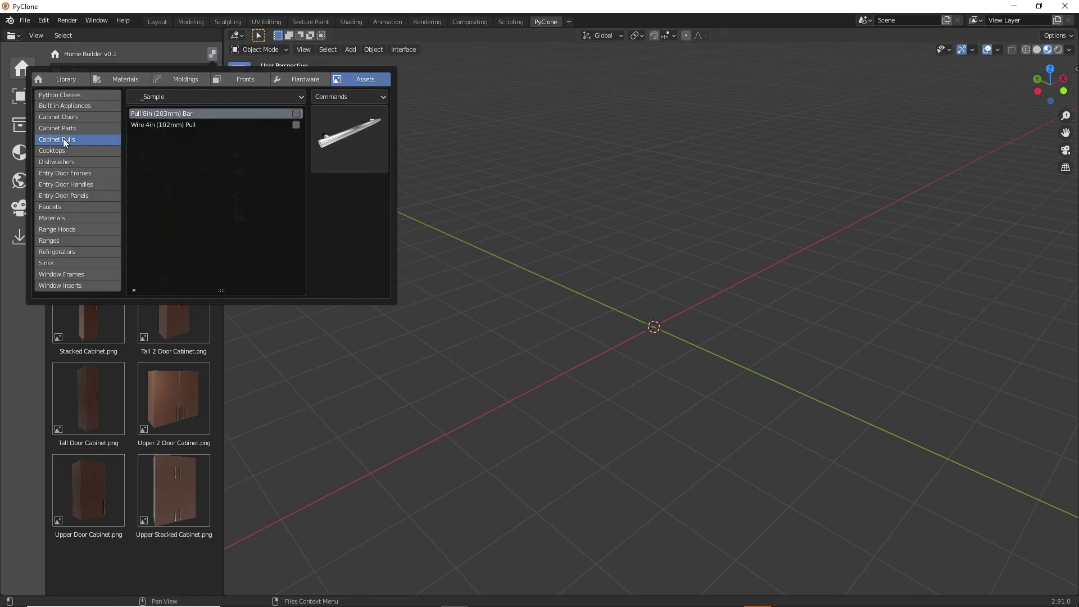
{"action": "left_click", "coordinate": [340, 94]}
{"action": "left_click", "coordinate": [355, 133]}
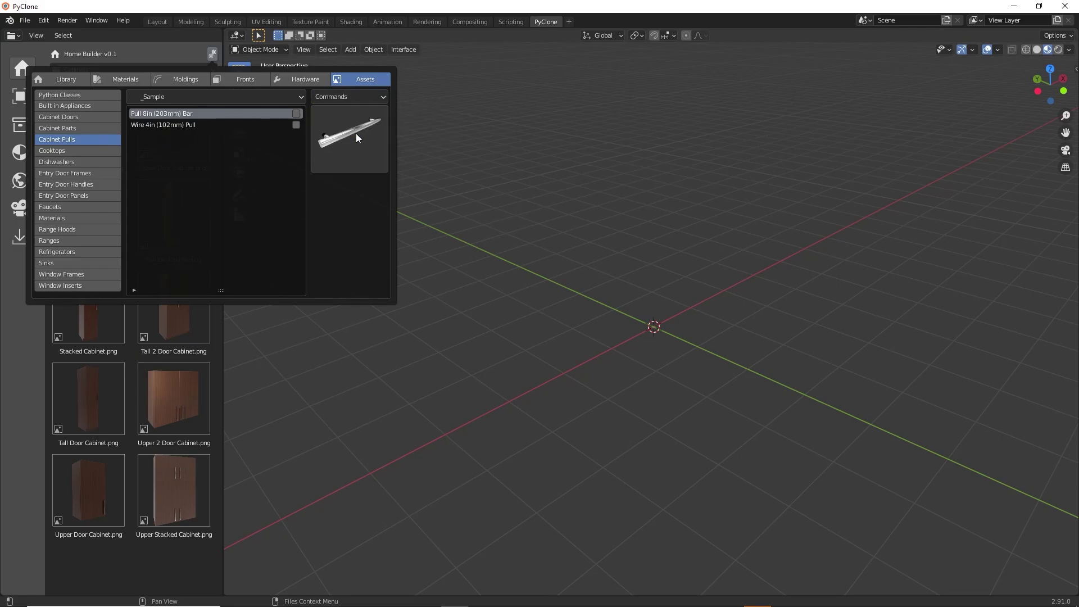
{"action": "double_click", "coordinate": [512, 82]}
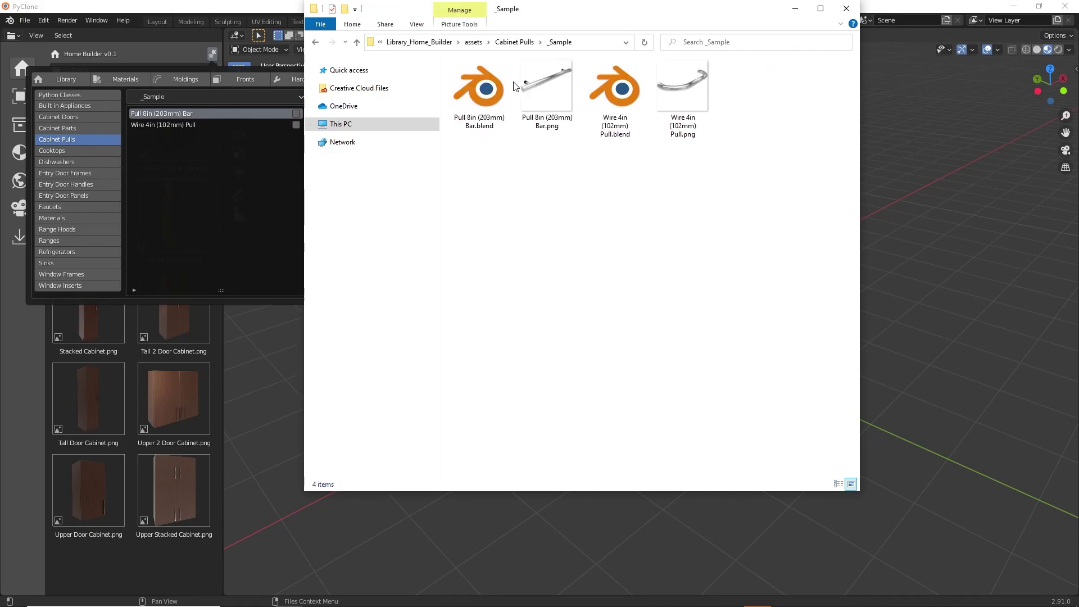
{"action": "double_click", "coordinate": [482, 96]}
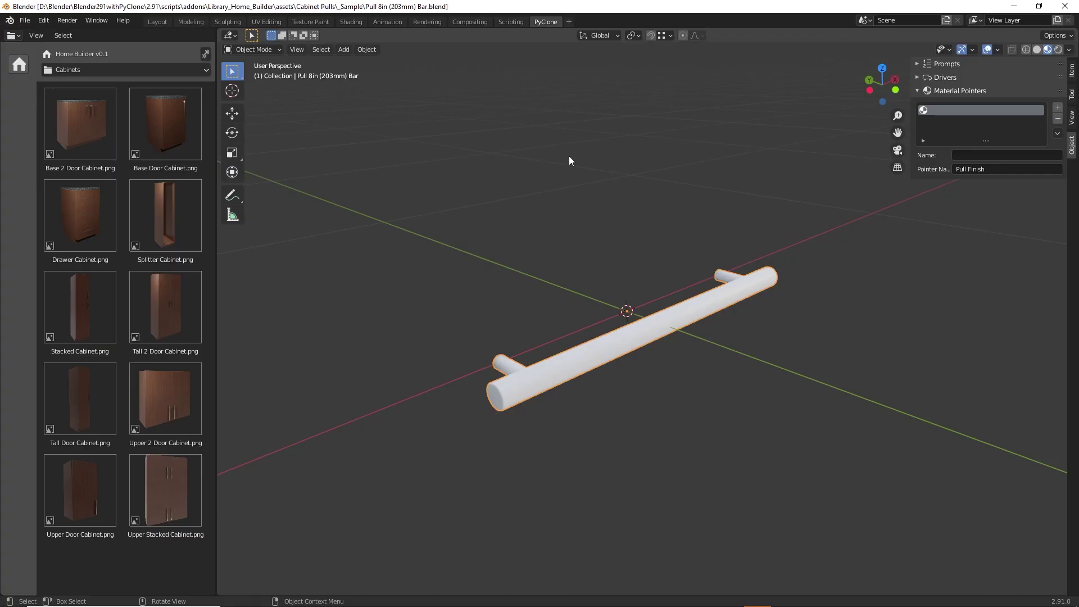
Examine the bar pull's orientation around its origin and its transform values, and return to the empty PyClone scene
{"action": "middle_click_drag", "start_coordinate": [635, 264], "coordinate": [646, 282]}
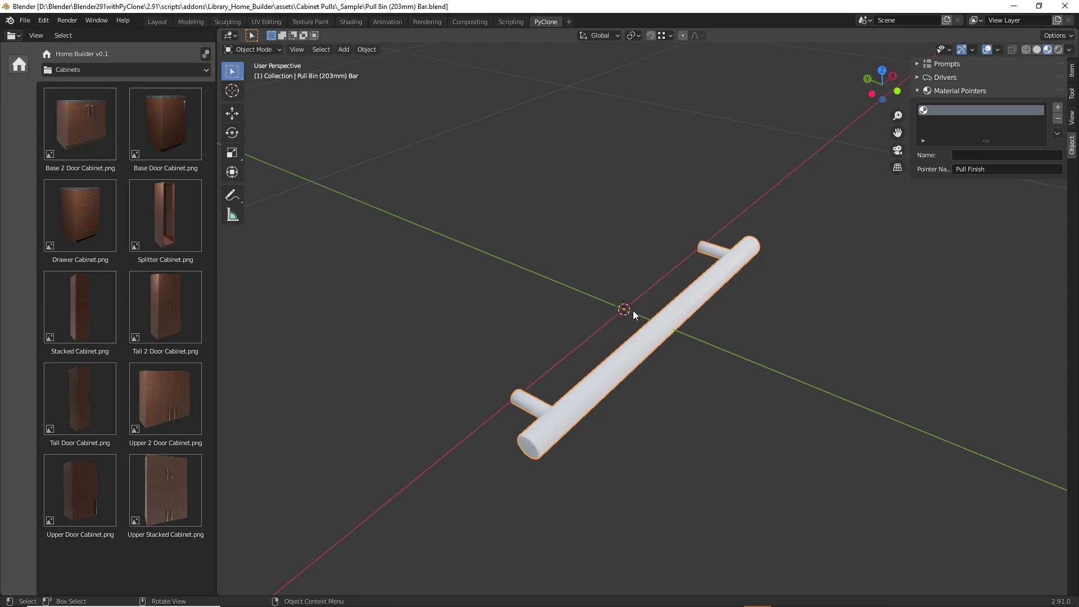
{"action": "middle_click_drag", "start_coordinate": [655, 329], "coordinate": [632, 319]}
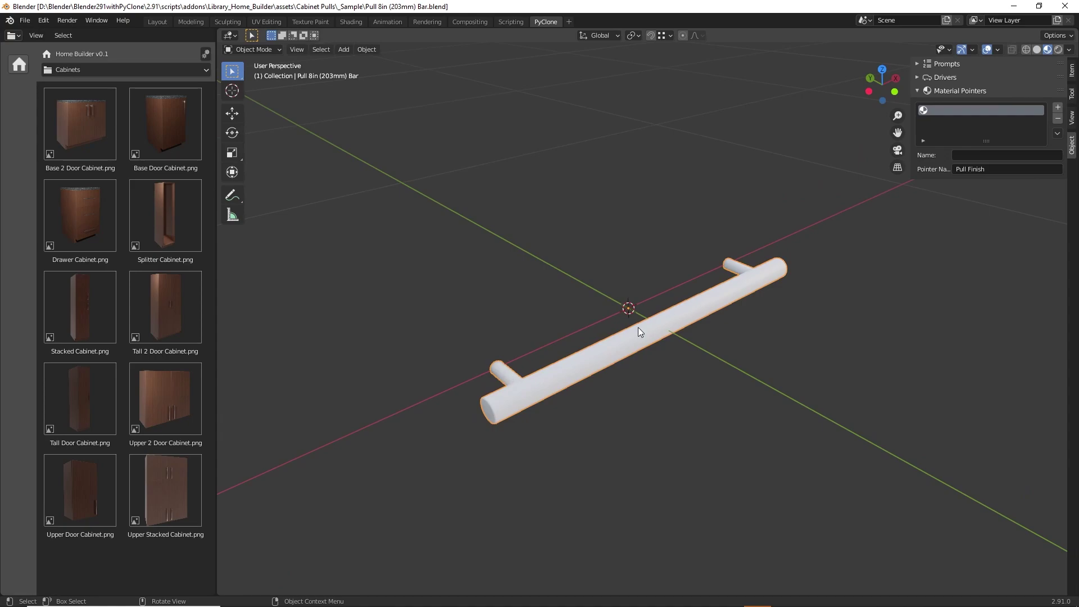
{"action": "middle_click_drag", "start_coordinate": [652, 327], "coordinate": [654, 326]}
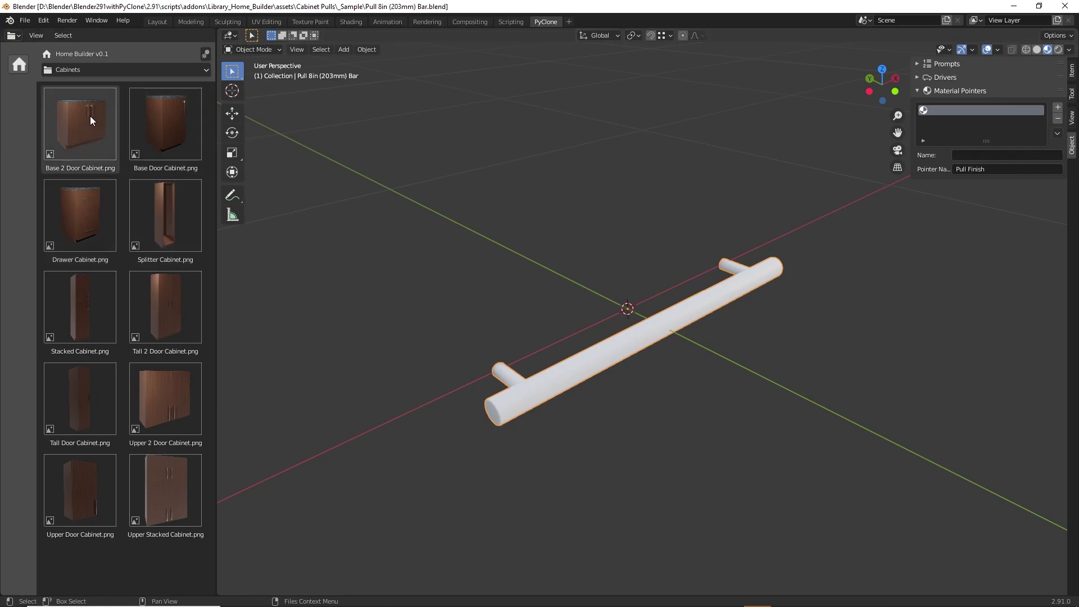
{"action": "left_click", "coordinate": [1072, 70]}
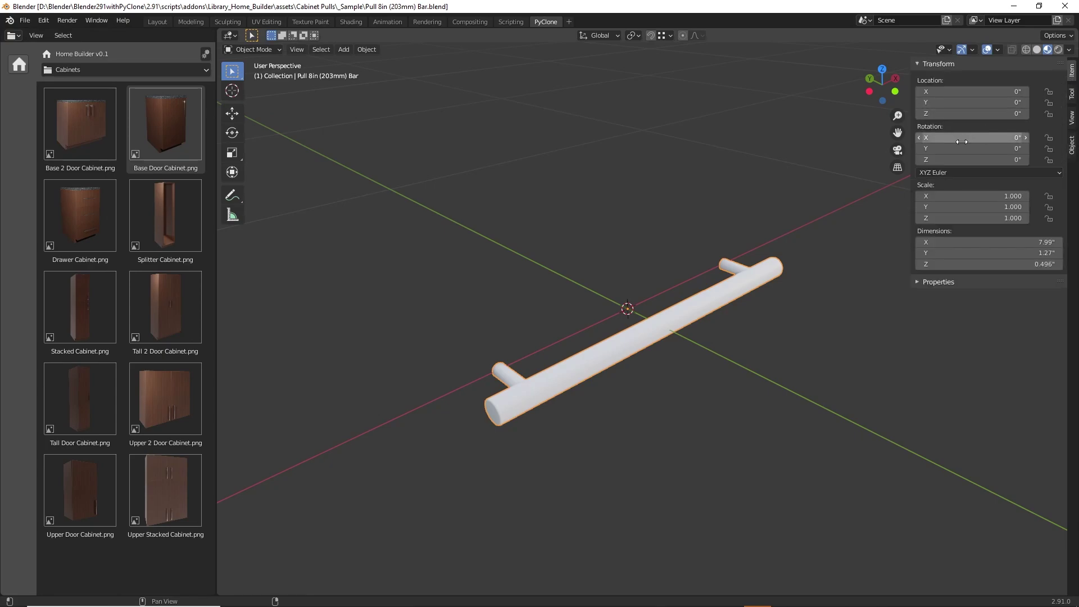
{"action": "mouse_move", "coordinate": [955, 147]}
{"action": "left_mouse_down"}
{"action": "mouse_move", "coordinate": [1012, 147]}
{"action": "mouse_move", "coordinate": [972, 148]}
{"action": "left_mouse_up"}
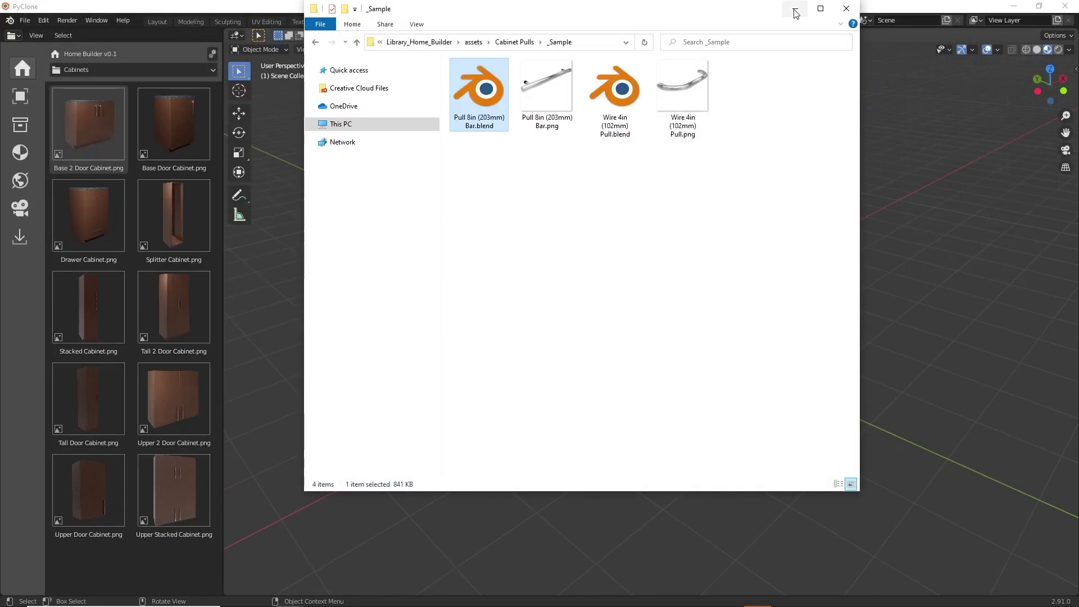
{"action": "left_click", "coordinate": [794, 10]}
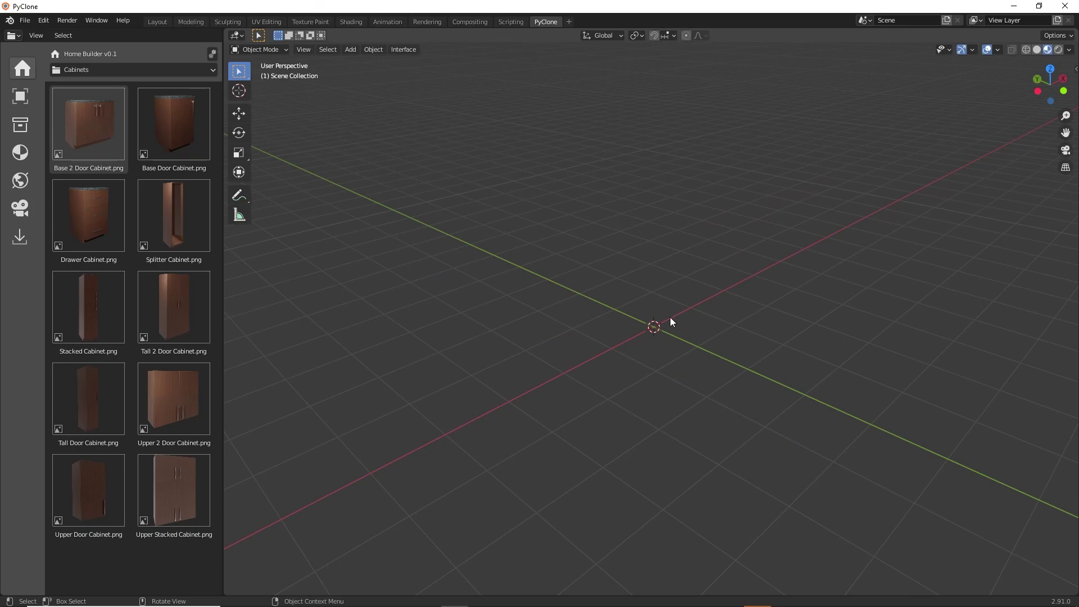
Add a mesh circle at the origin and set its radius to 0.5 inch
{"action": "left_click", "coordinate": [351, 50]}
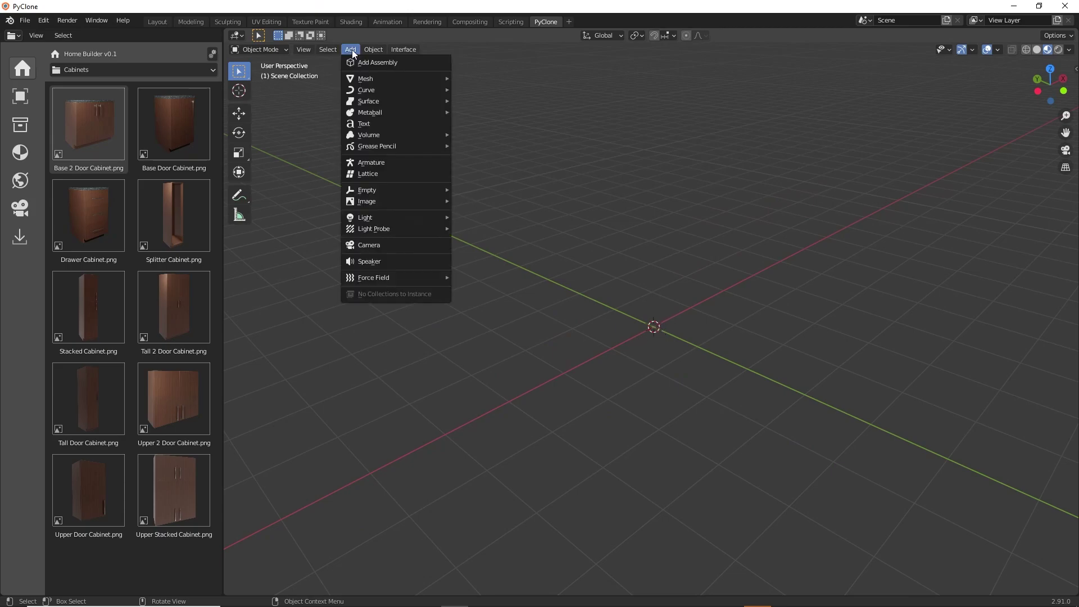
{"action": "mouse_move", "coordinate": [377, 80]}
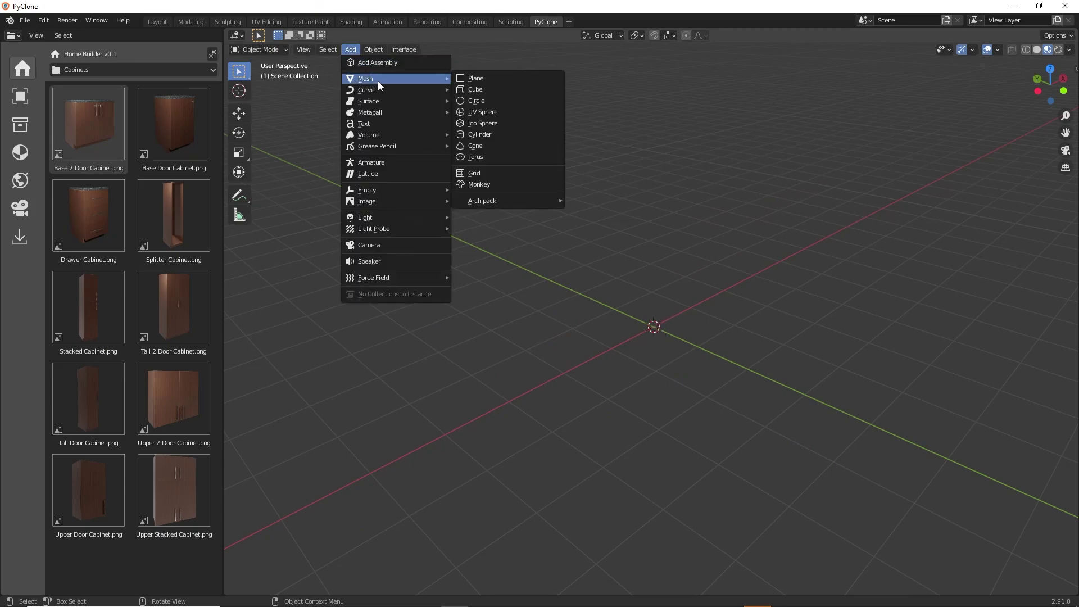
{"action": "left_click", "coordinate": [483, 102]}
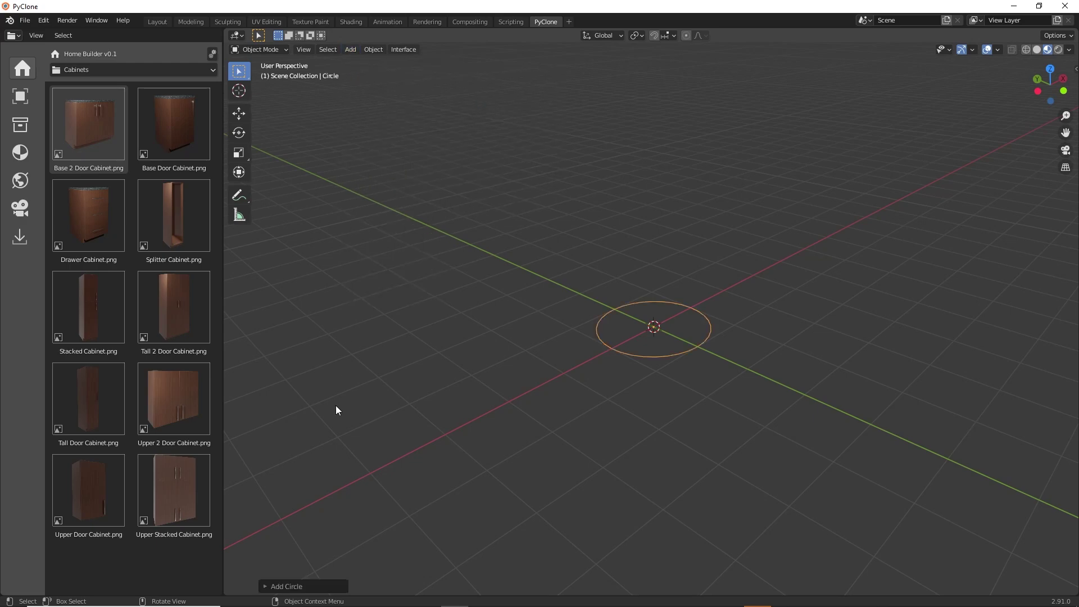
{"action": "left_click", "coordinate": [266, 587]}
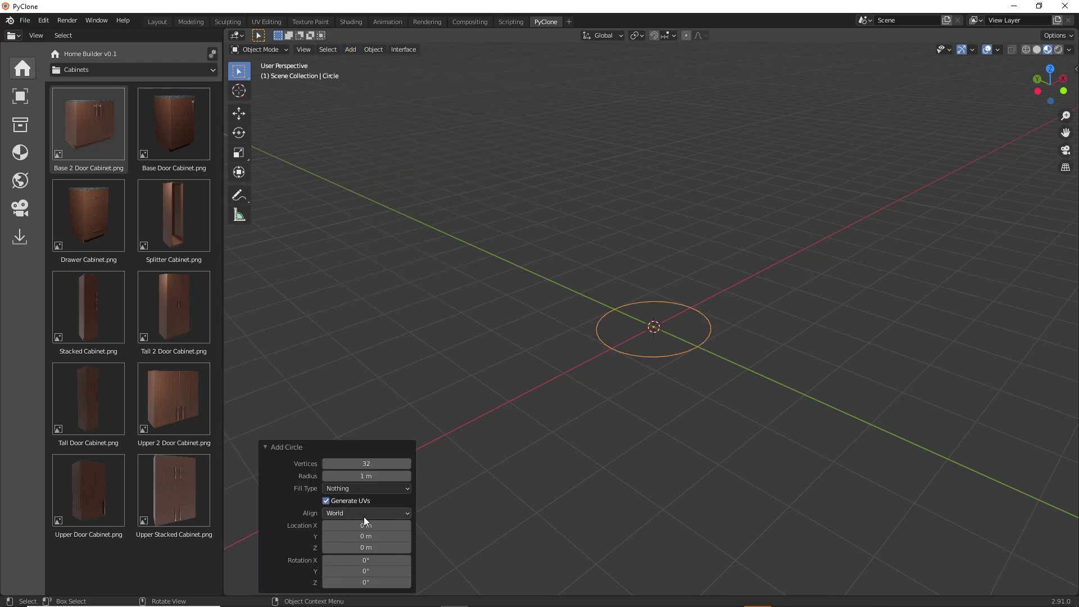
{"action": "left_click", "coordinate": [365, 476]}
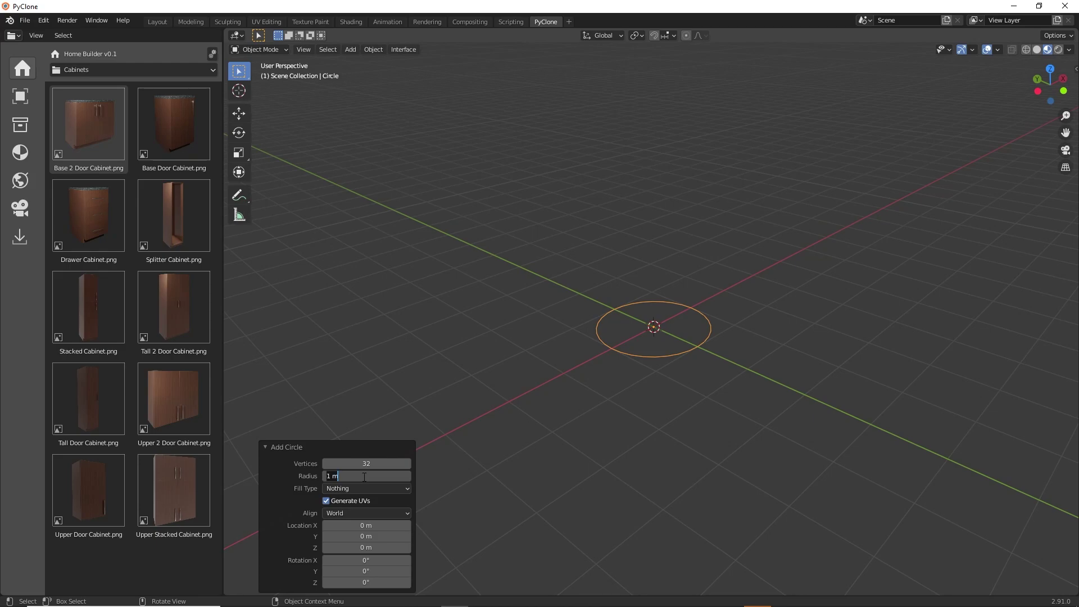
{"action": "type", "text": ".5\""}
{"action": "key", "text": "Return"}
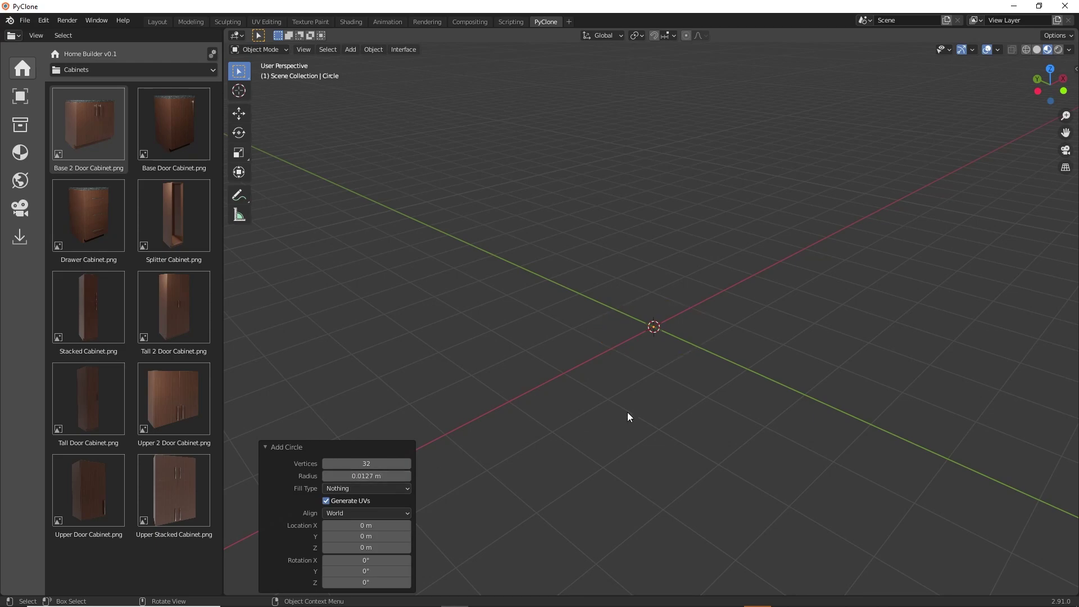
Enter Edit Mode on the circle and rotate all its vertices 90° about the X axis
{"action": "left_click", "coordinate": [658, 348]}
{"action": "middle_click_drag", "start_coordinate": [665, 332], "coordinate": [646, 331]}
{"action": "scroll", "coordinate": [654, 328], "scroll_direction": "up", "scroll_amount": 6}
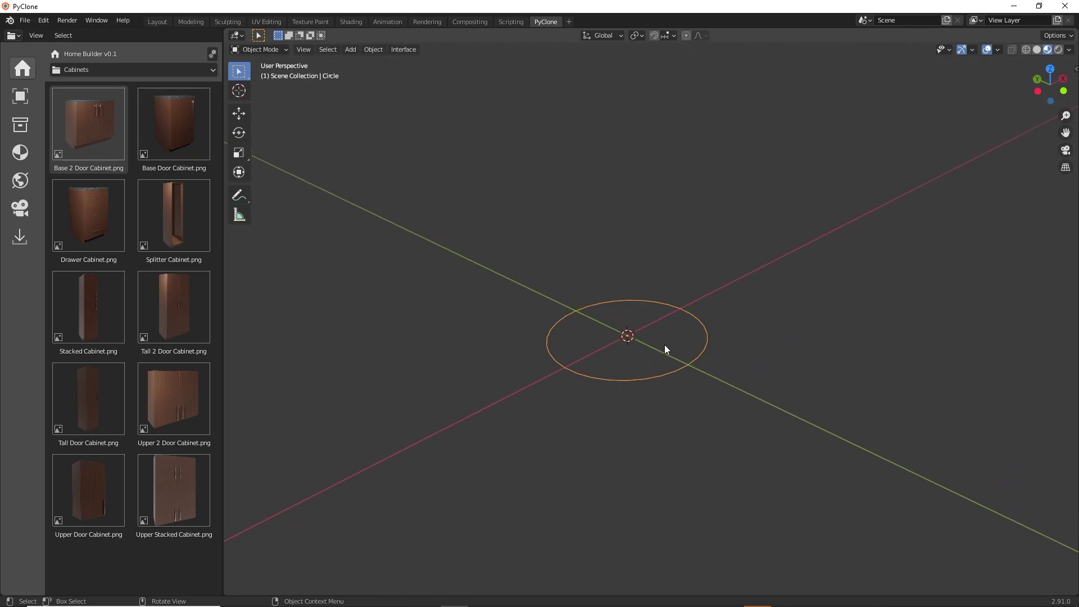
{"action": "scroll", "coordinate": [645, 339], "scroll_direction": "down", "scroll_amount": 1}
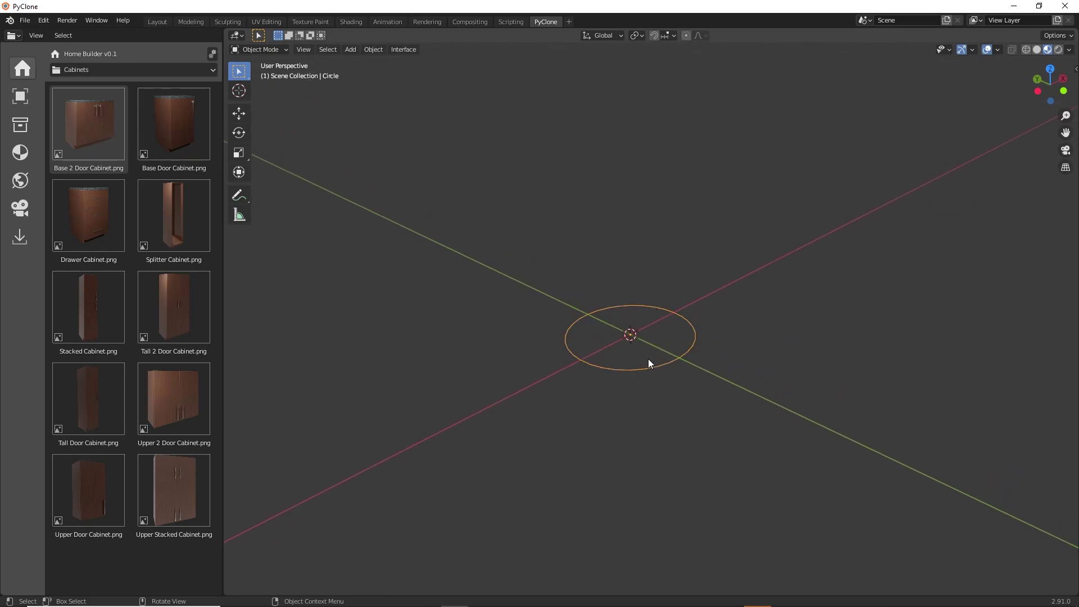
{"action": "left_click", "coordinate": [269, 50]}
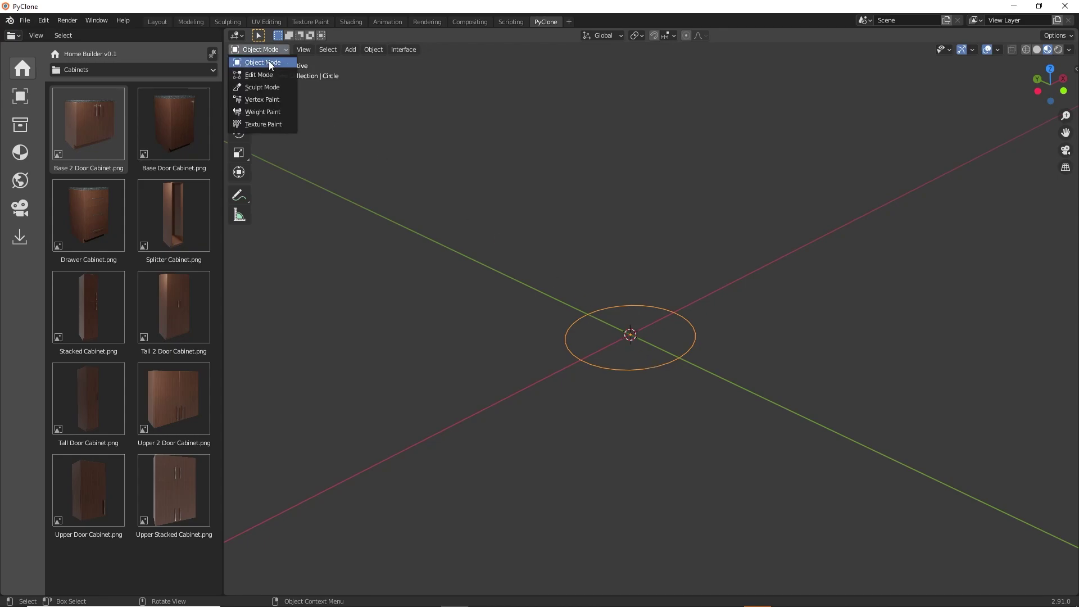
{"action": "left_click", "coordinate": [264, 74]}
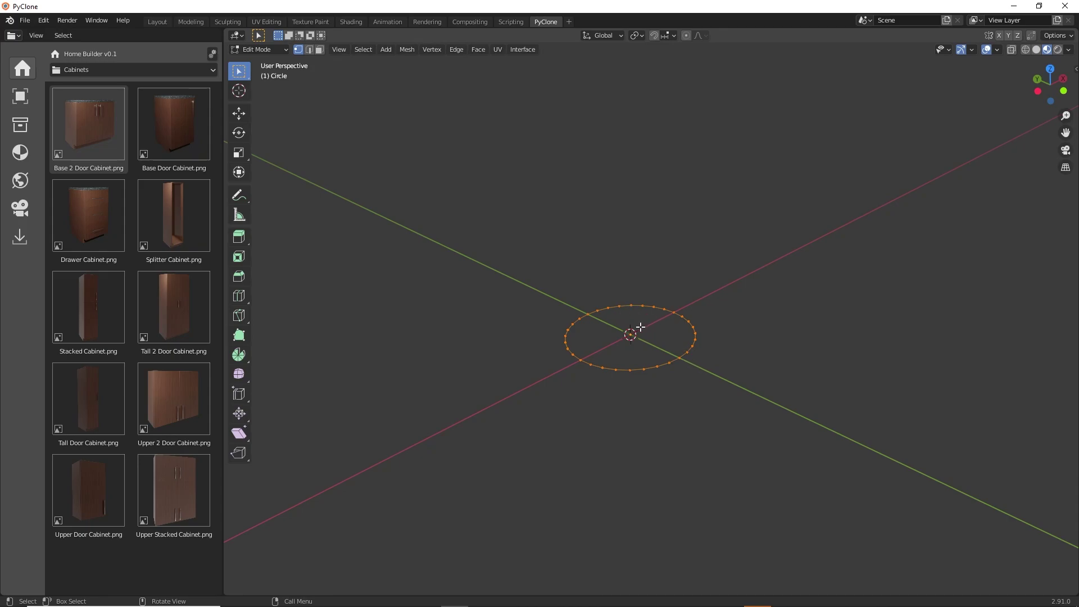
{"action": "key", "text": "r"}
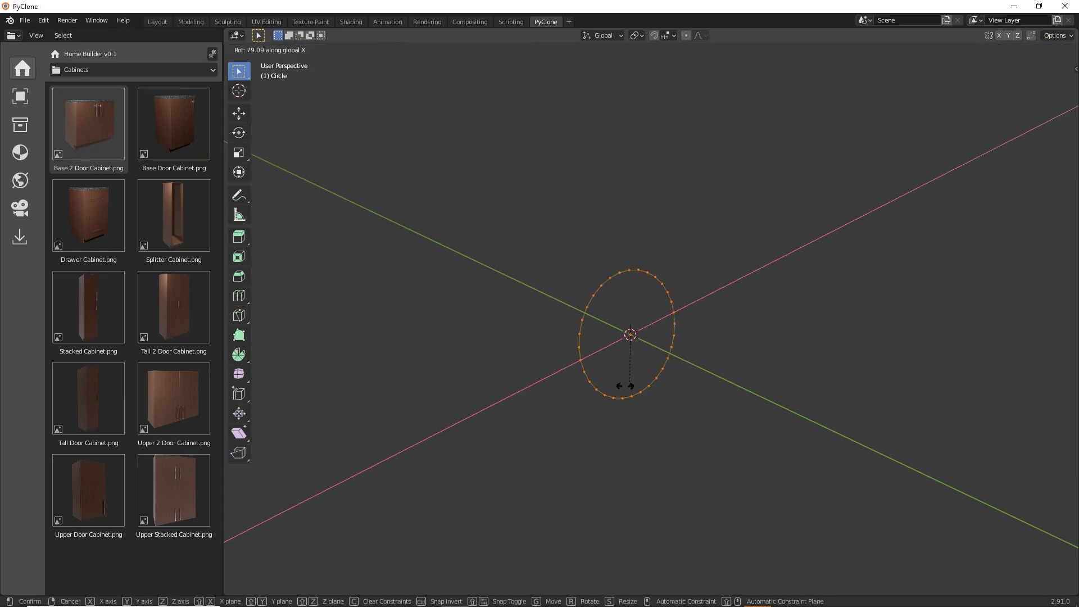
{"action": "type", "text": "x90"}
{"action": "key", "text": "Return"}
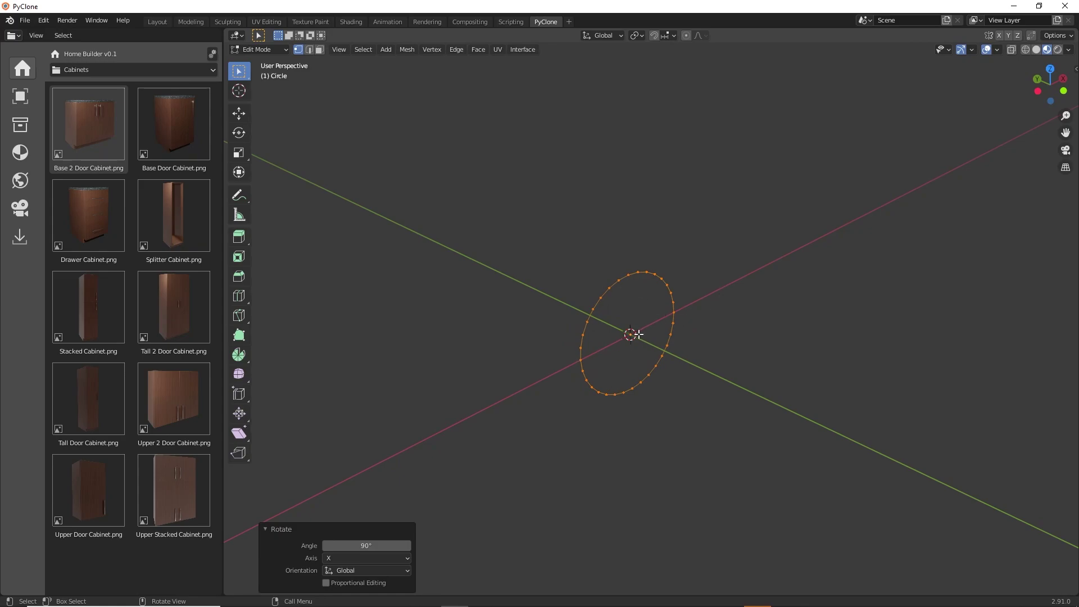
Extrude the circle about 0.0058 m along negative Y to form the pull's narrow neck
{"action": "middle_click_drag", "start_coordinate": [631, 340], "coordinate": [601, 333]}
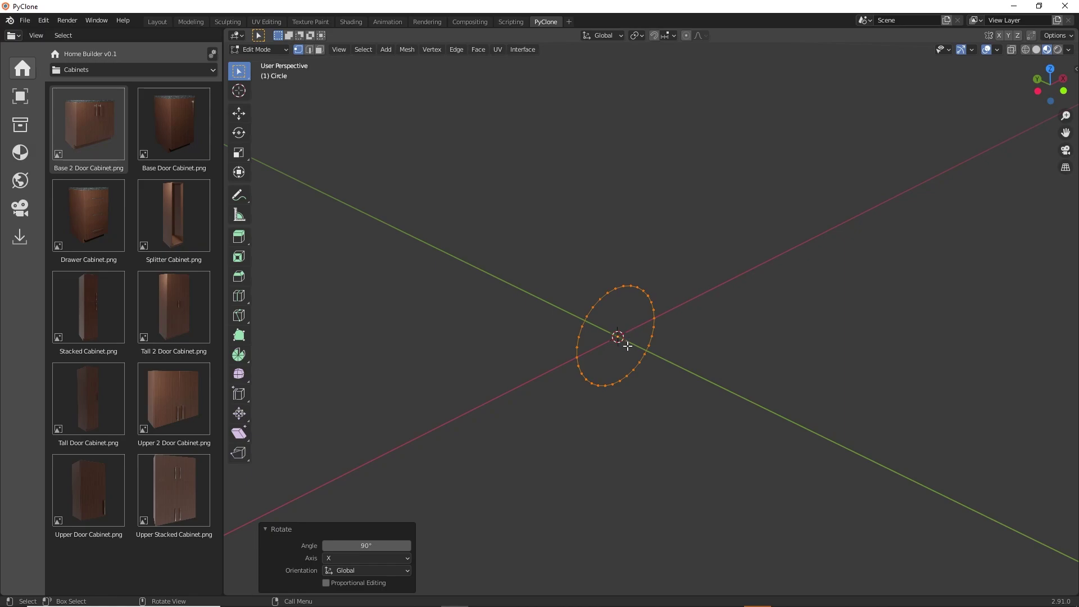
{"action": "key", "text": "e"}
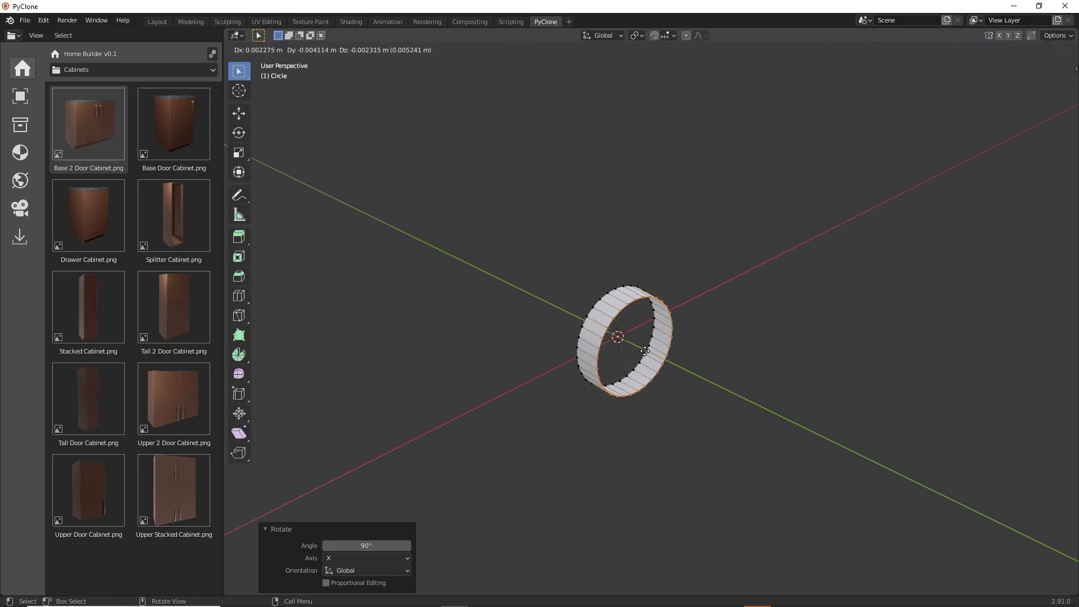
{"action": "key", "text": "y"}
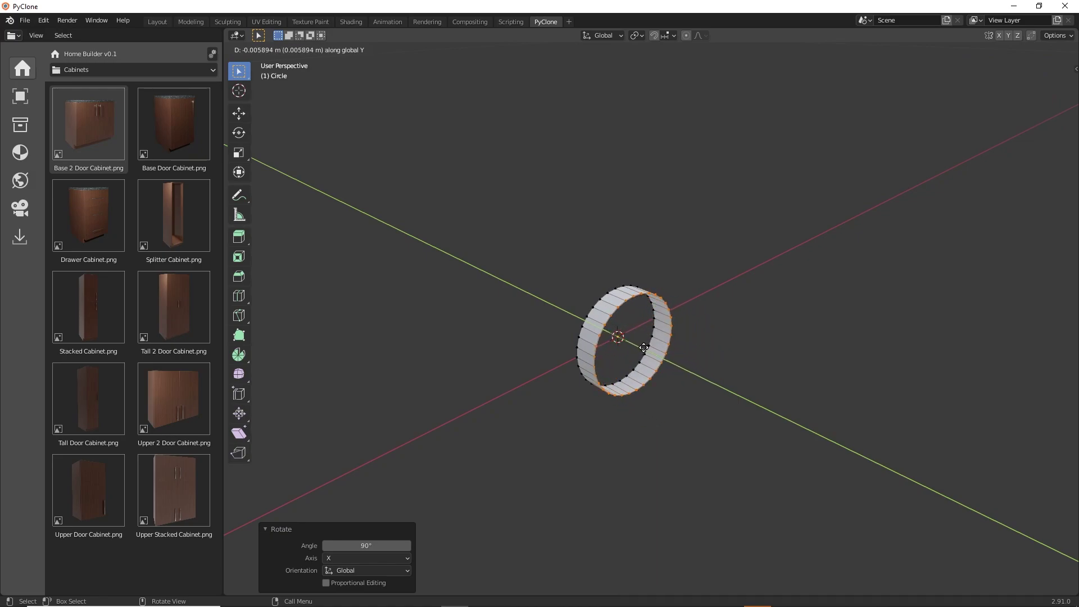
{"action": "left_click", "coordinate": [646, 351]}
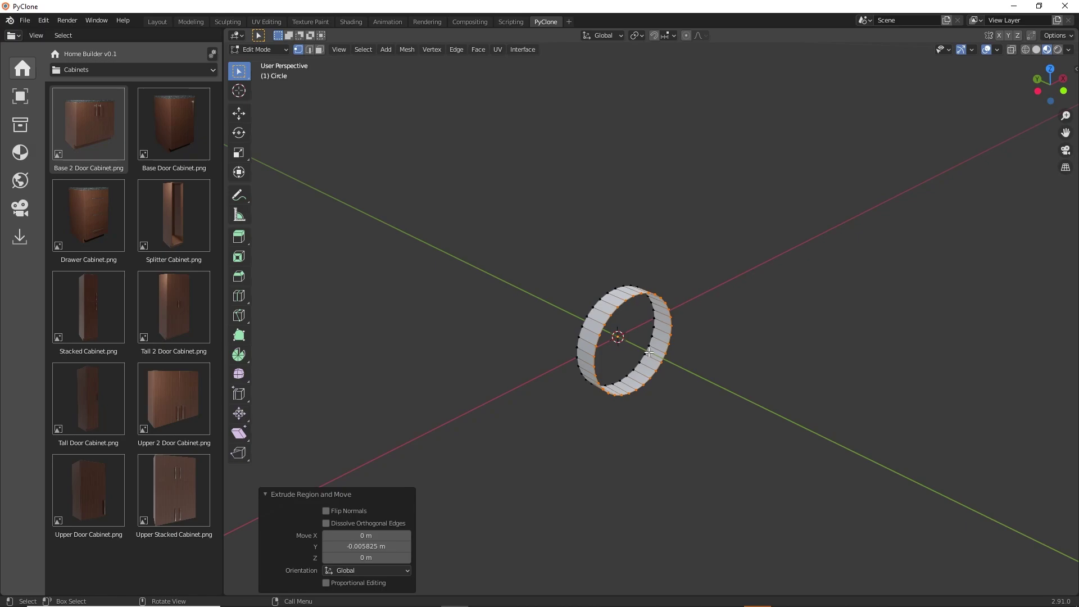
Extrude the neck's front edge loop in place and scale it outward by about 1.44 to form a flange
{"action": "key", "text": "e"}
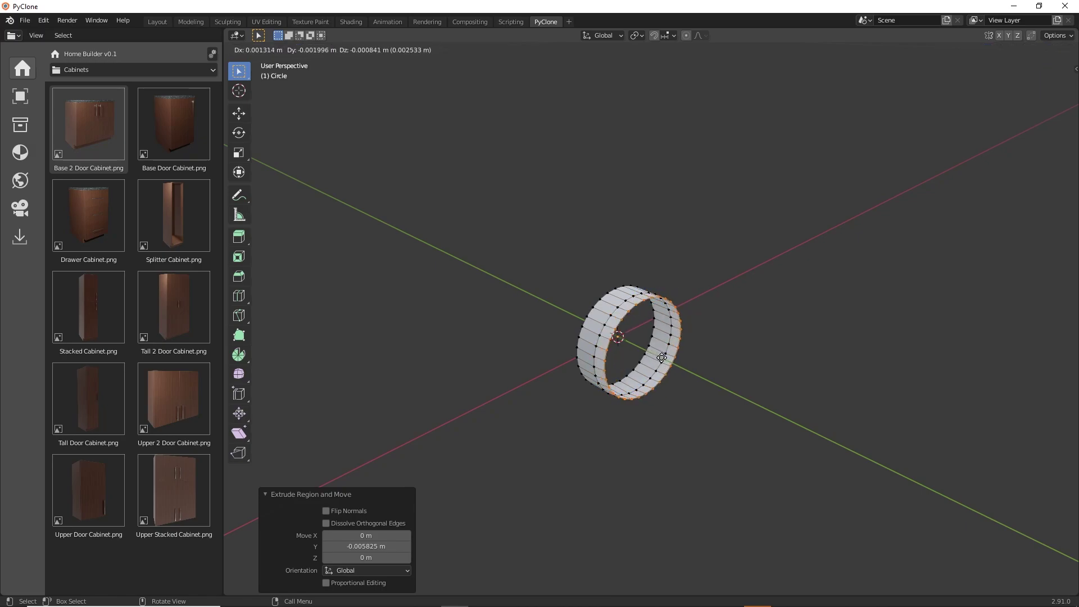
{"action": "key", "text": "Escape"}
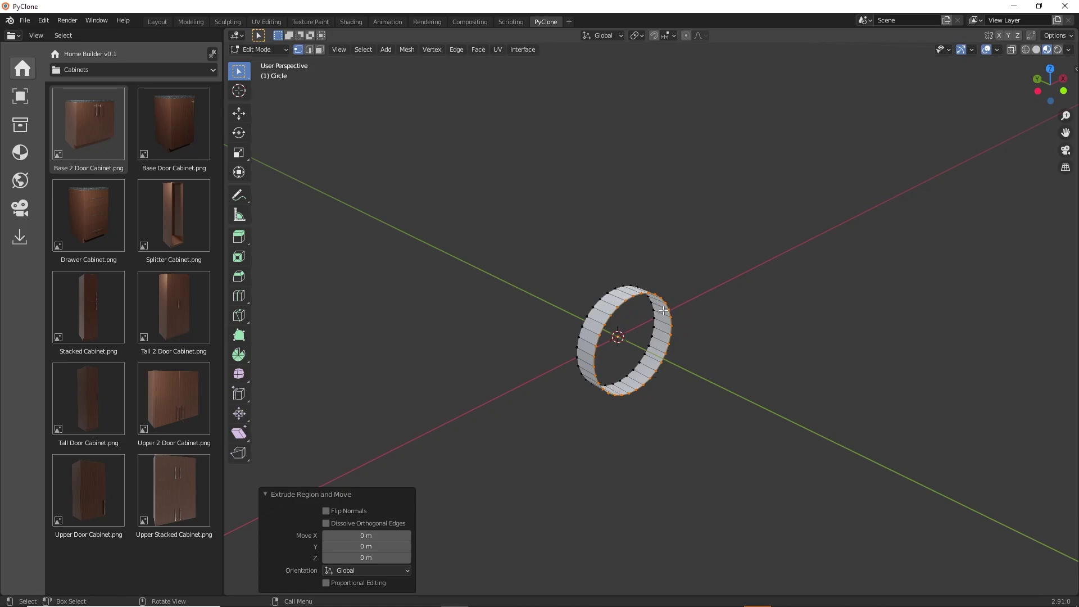
{"action": "key", "text": "s"}
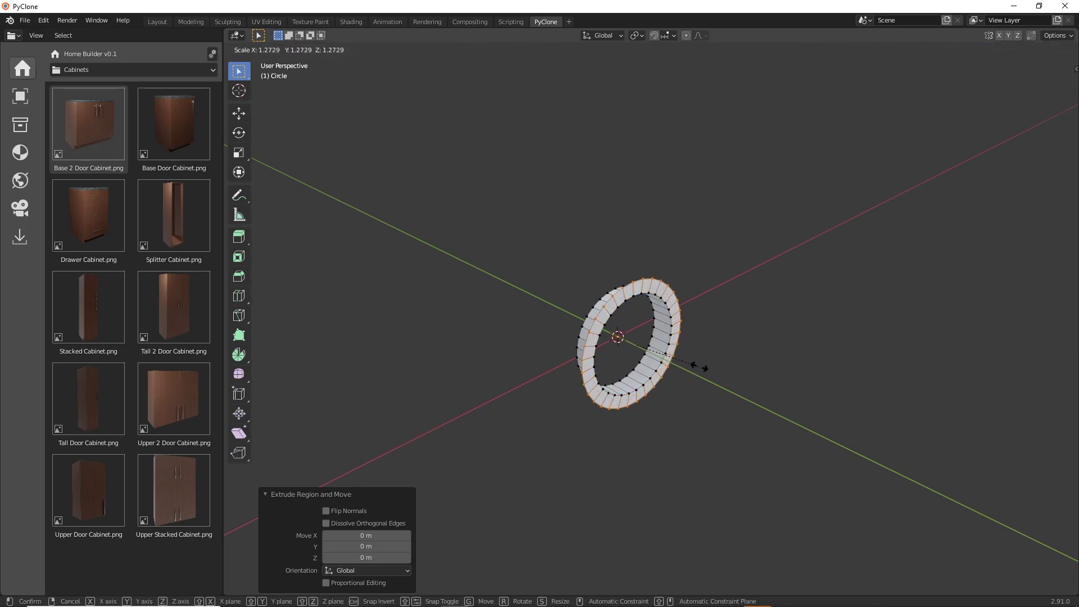
{"action": "left_click", "coordinate": [707, 369]}
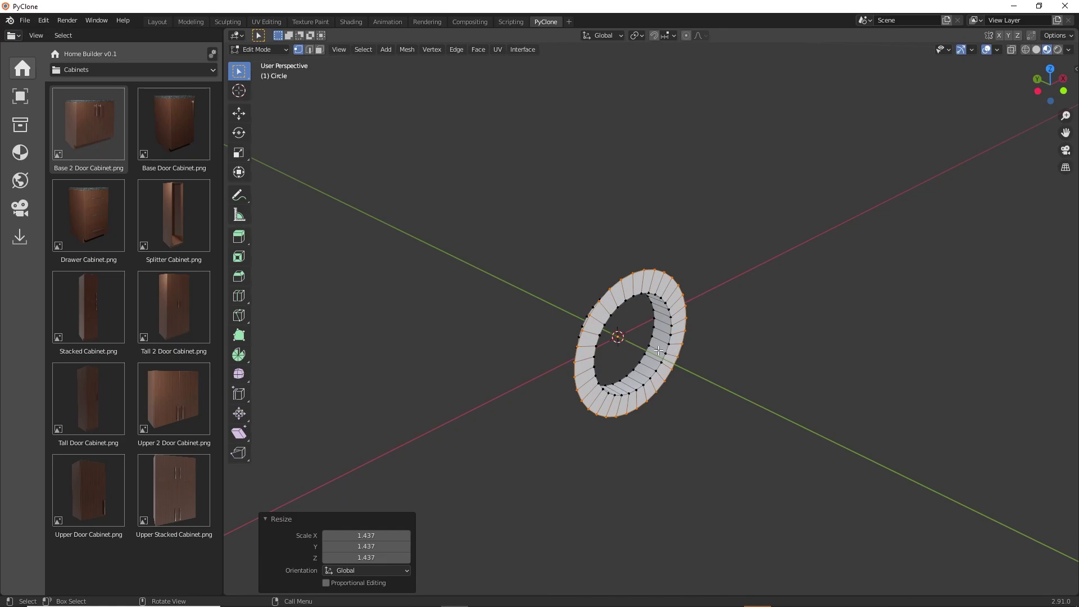
Extrude the flange's outer loop about 0.0188 m along negative Y and fill its open end with a face
{"action": "key", "text": "e"}
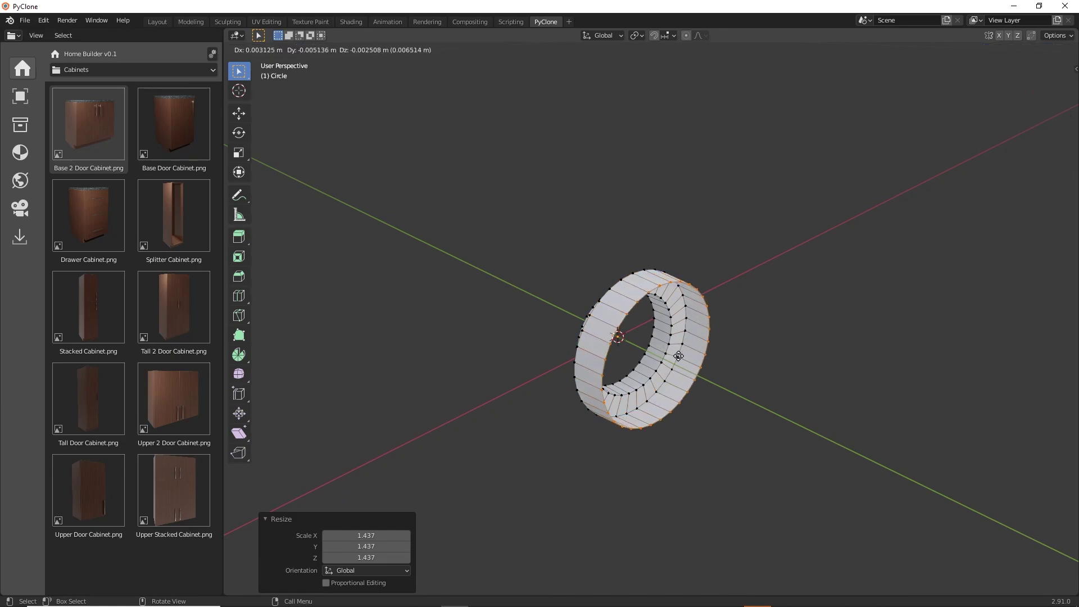
{"action": "left_click", "coordinate": [717, 373]}
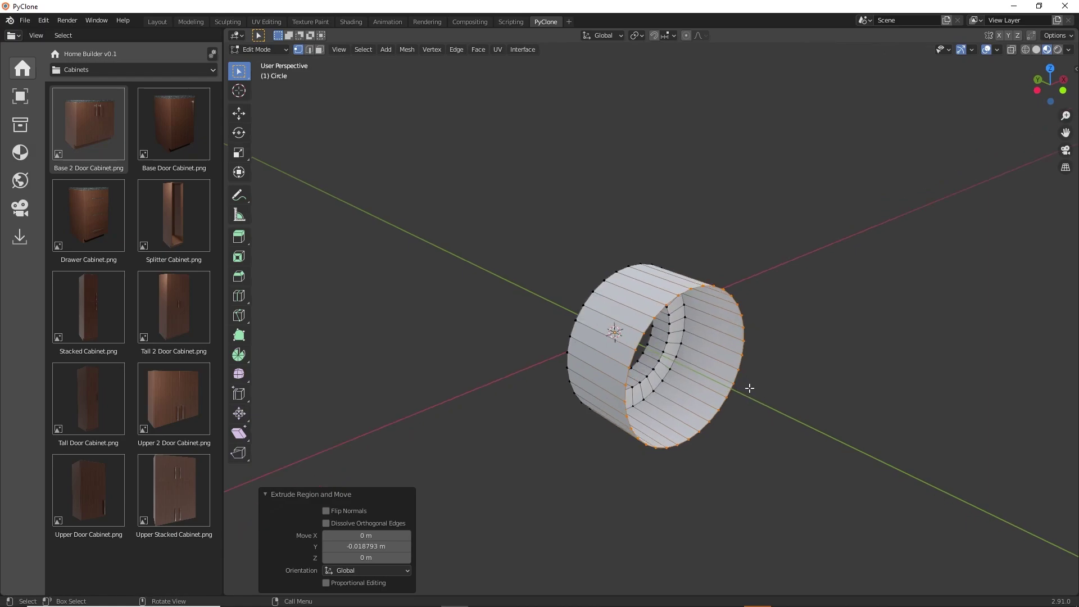
{"action": "key", "text": "f"}
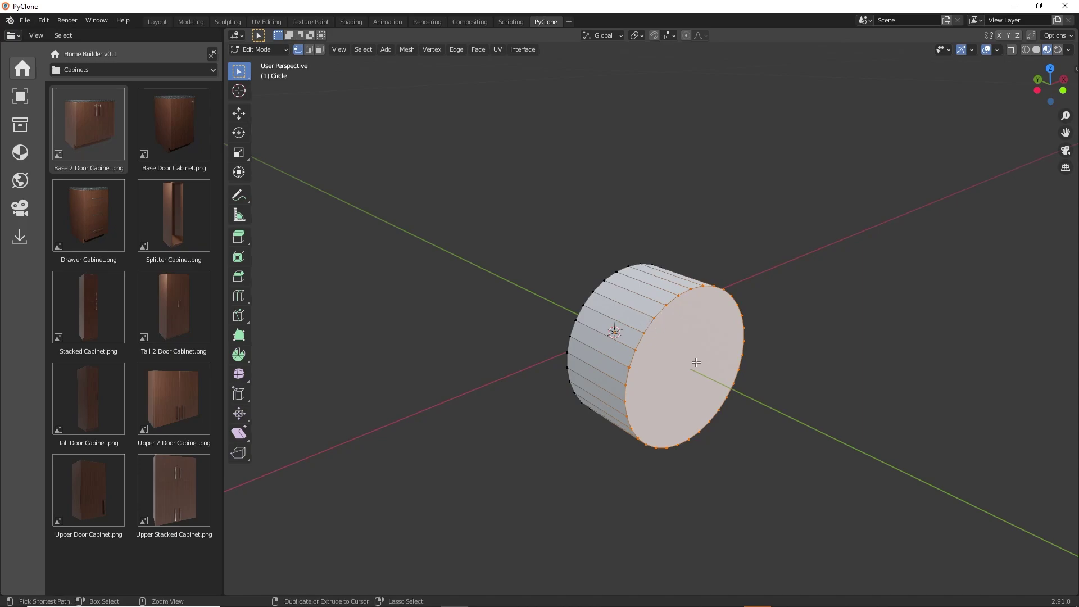
Bevel the knob's front rim with a width of about 0.0044 m and 7 segments
{"action": "key", "text": "ctrl+b"}
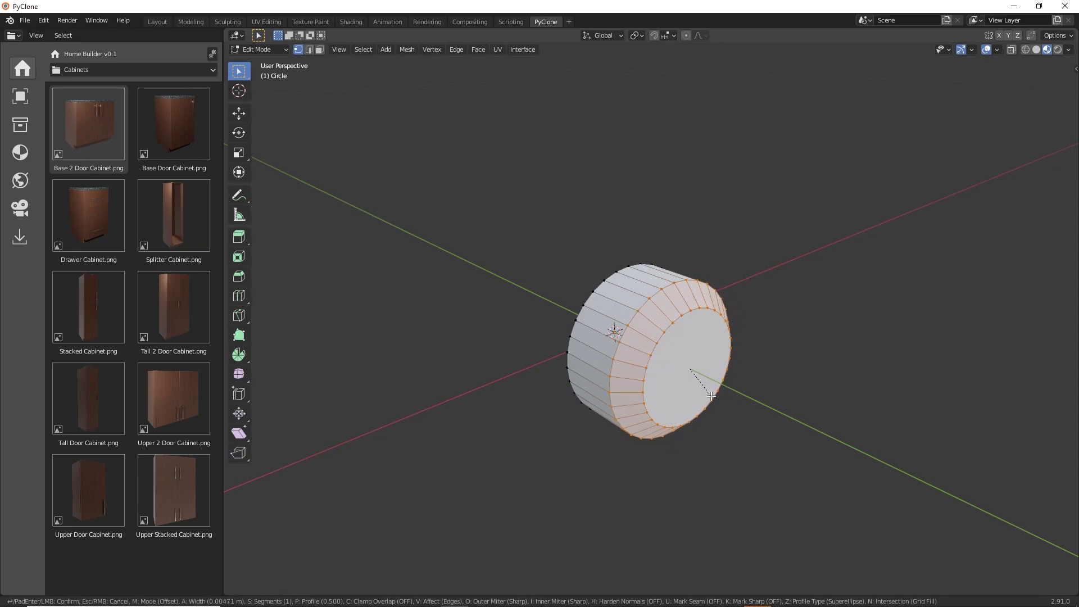
{"action": "scroll", "coordinate": [709, 396], "scroll_direction": "up", "scroll_amount": 6}
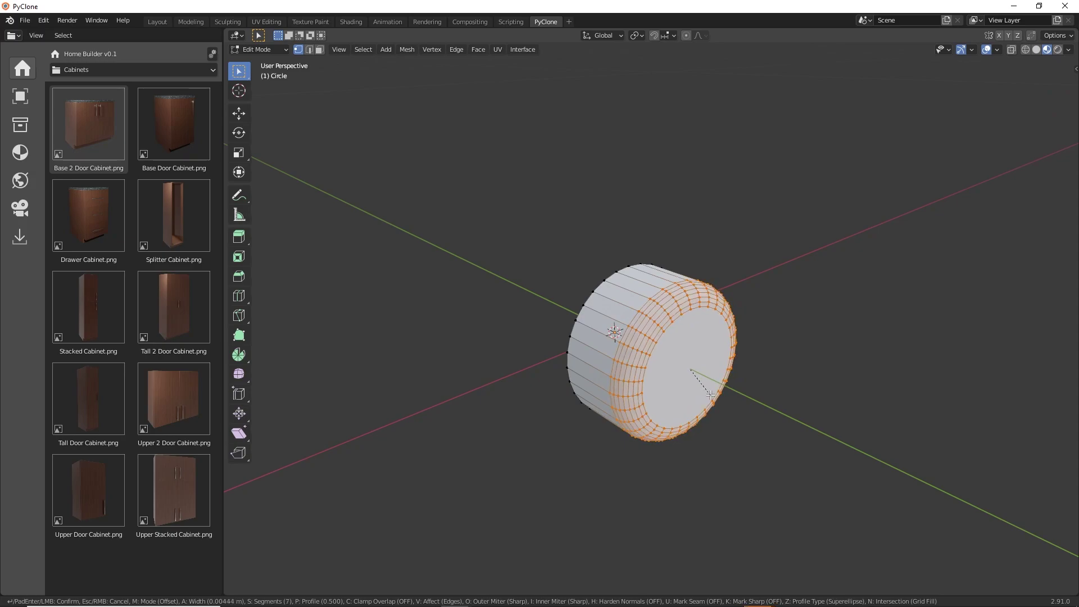
{"action": "left_click", "coordinate": [711, 395]}
Bevel the knob's rear outer edge loop with a width of about 0.003 m and 7 segments, and return to Object Mode
{"action": "middle_click_drag", "start_coordinate": [711, 395], "coordinate": [775, 400]}
{"action": "middle_click_drag", "start_coordinate": [707, 343], "coordinate": [733, 322]}
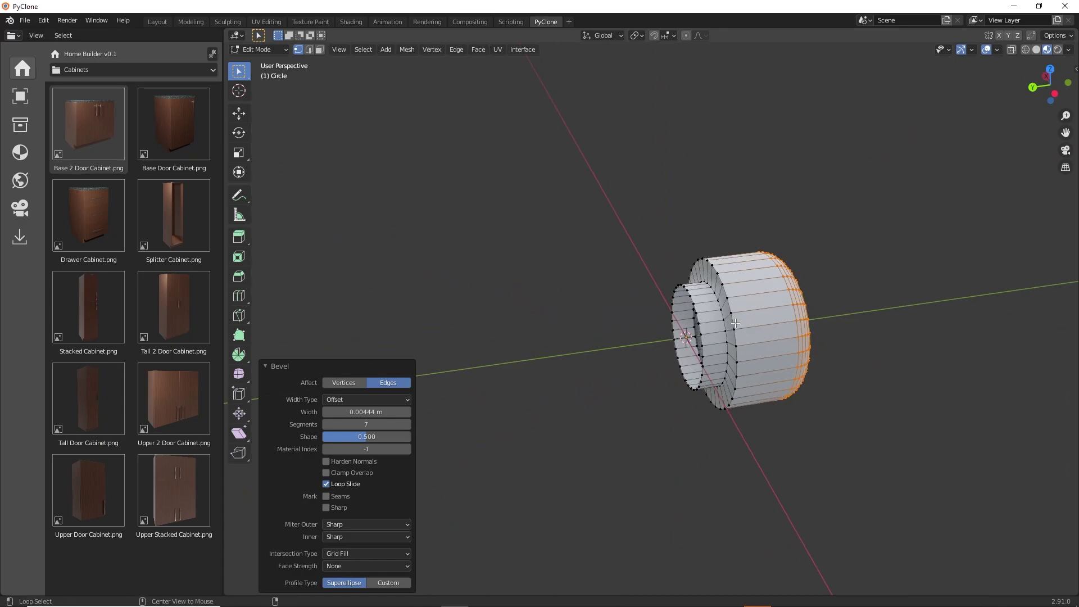
{"action": "left_click", "coordinate": [735, 324], "text": "alt"}
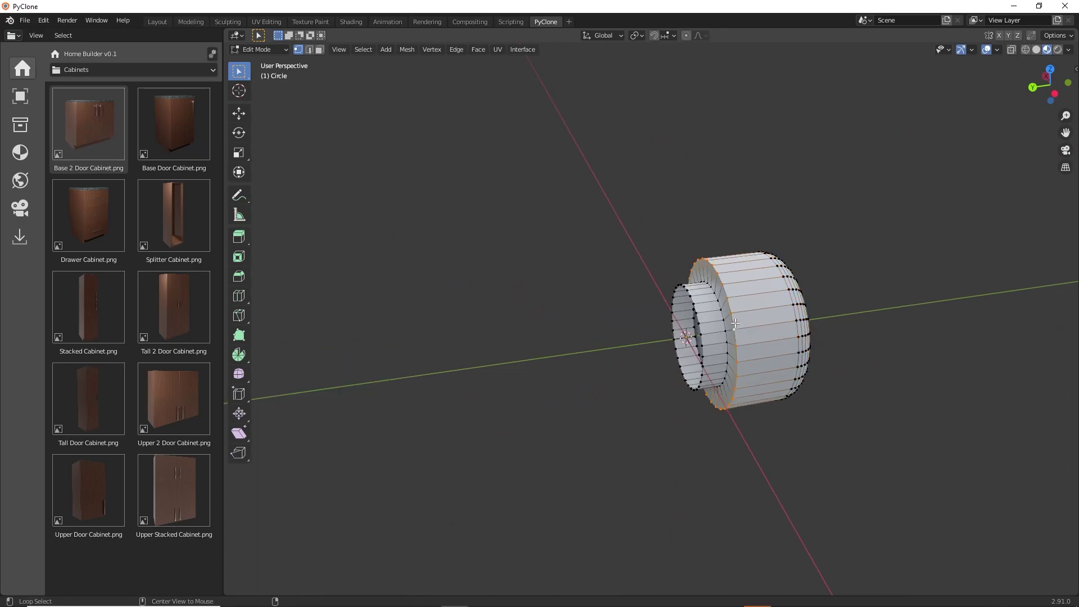
{"action": "key", "text": "ctrl+b"}
{"action": "left_click", "coordinate": [784, 362]}
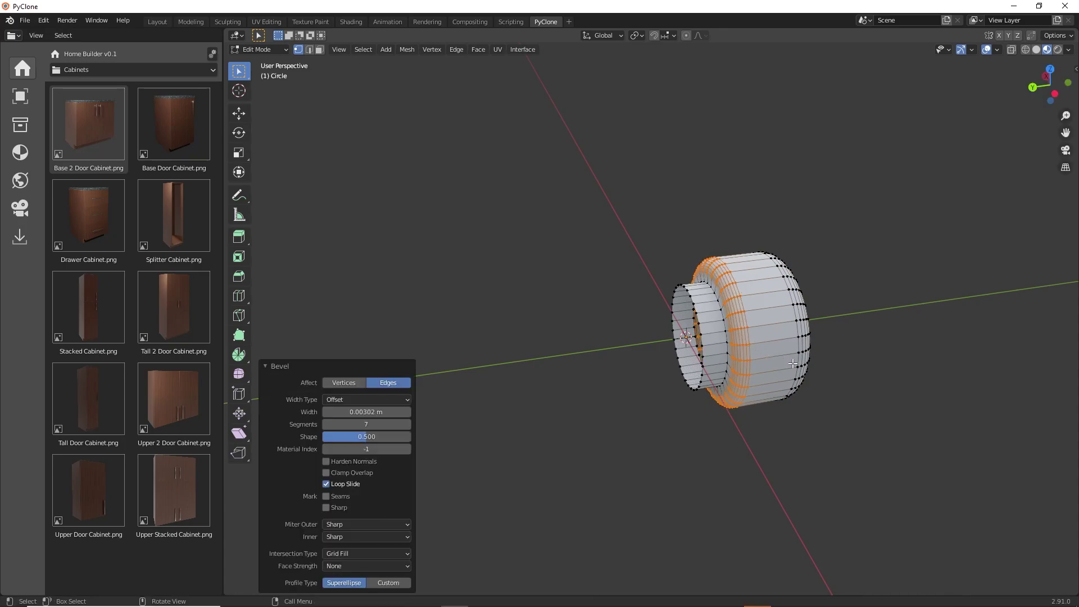
{"action": "key", "text": "Tab"}
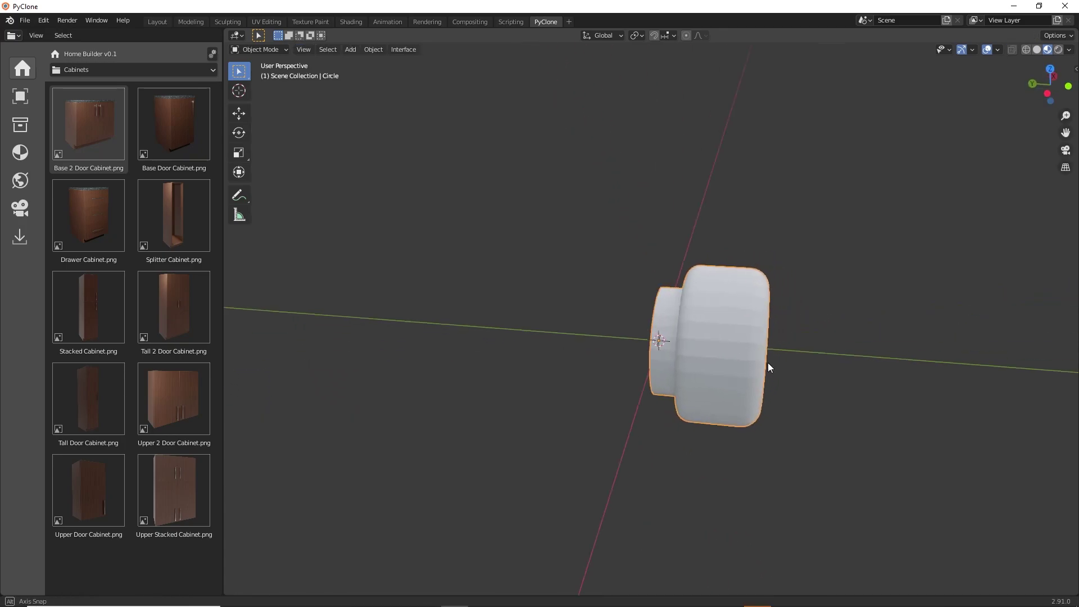
Apply smooth shading to the knob object
{"action": "middle_click_drag", "start_coordinate": [768, 362], "coordinate": [718, 352]}
{"action": "middle_click_drag", "start_coordinate": [650, 337], "coordinate": [684, 319]}
{"action": "right_click", "coordinate": [633, 313]}
{"action": "left_click", "coordinate": [610, 318]}
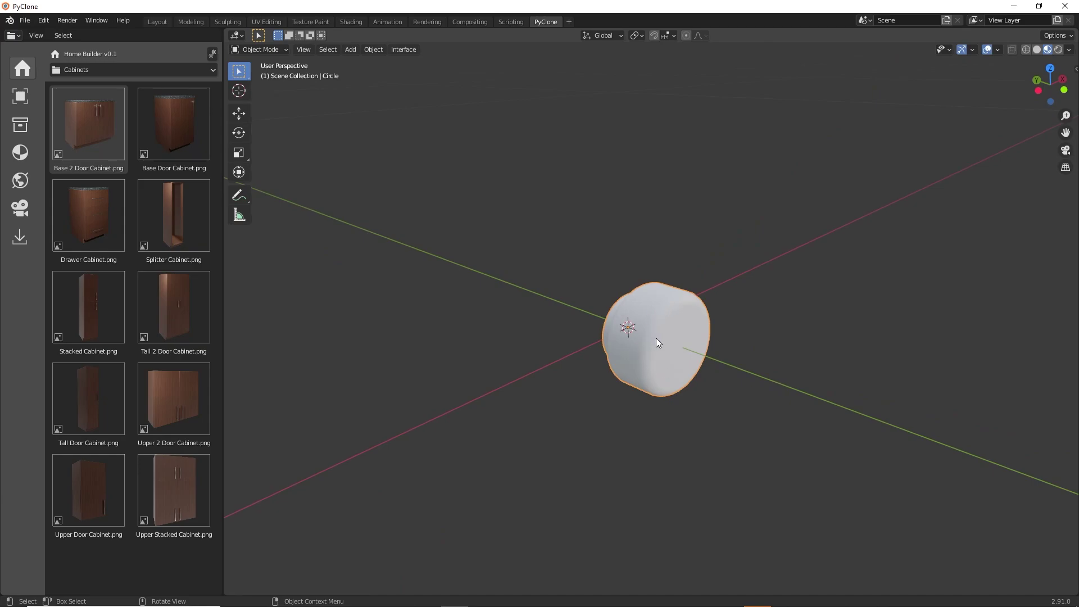
Show the knob's object properties and rename the object to New Pull
{"action": "left_click", "coordinate": [13, 35]}
{"action": "left_click", "coordinate": [325, 79]}
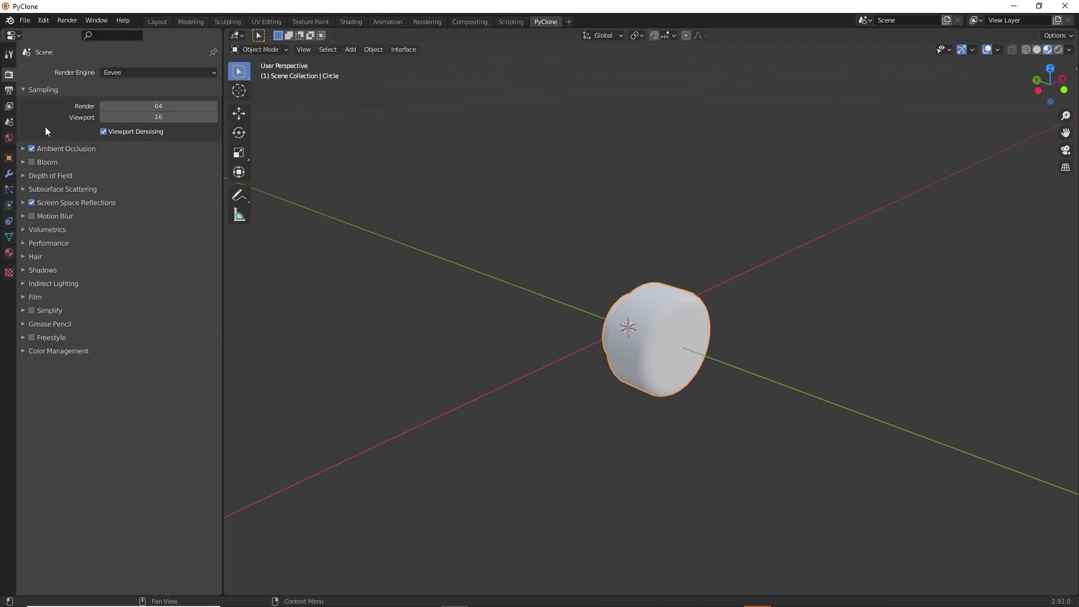
{"action": "left_click", "coordinate": [9, 158]}
{"action": "left_click", "coordinate": [100, 72]}
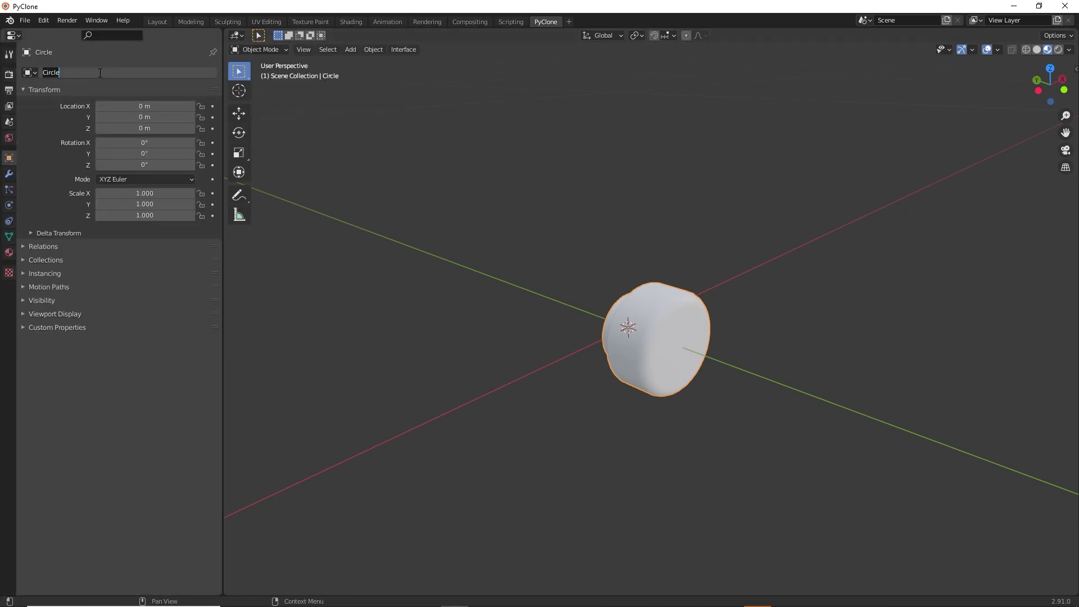
{"action": "type", "text": "New Pull"}
{"action": "key", "text": "Return"}
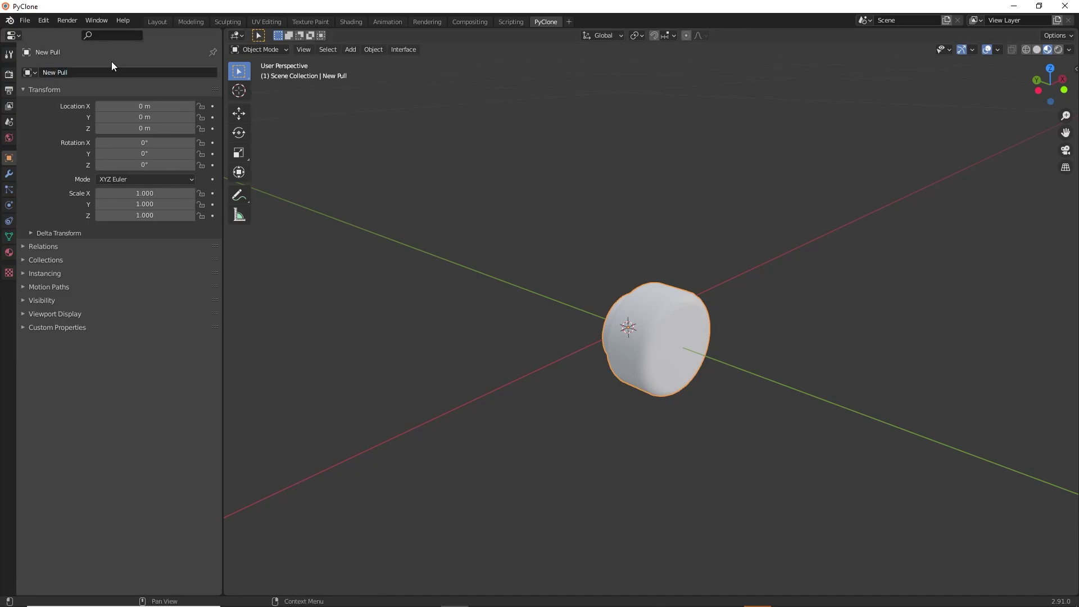
Return to the asset library and save New Pull as an asset in the Cabinet Pulls _Sample category
{"action": "left_click", "coordinate": [13, 35]}
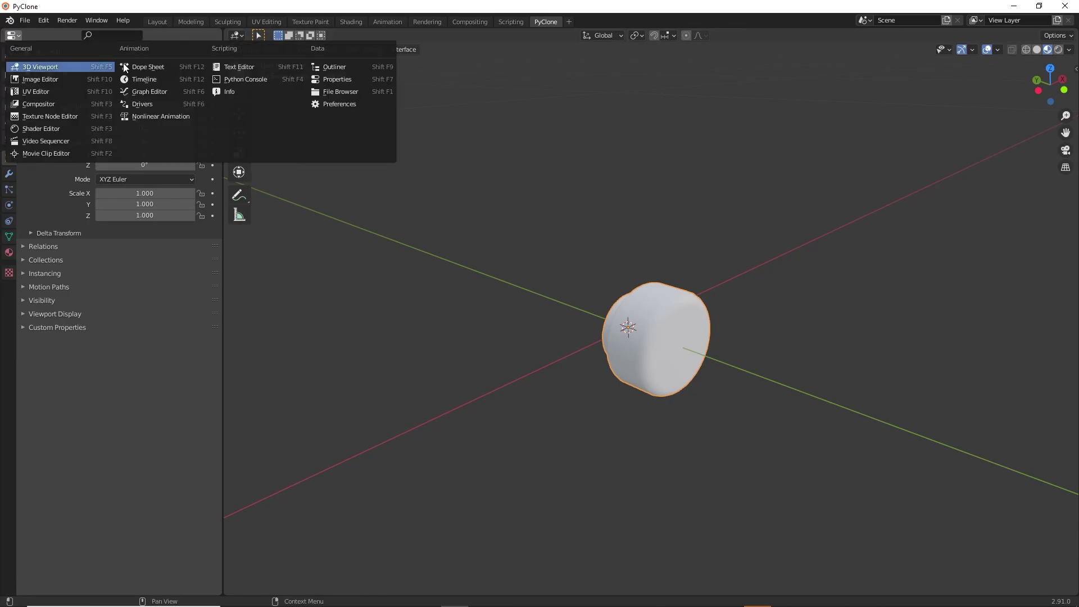
{"action": "left_click", "coordinate": [340, 89]}
{"action": "left_click", "coordinate": [213, 53]}
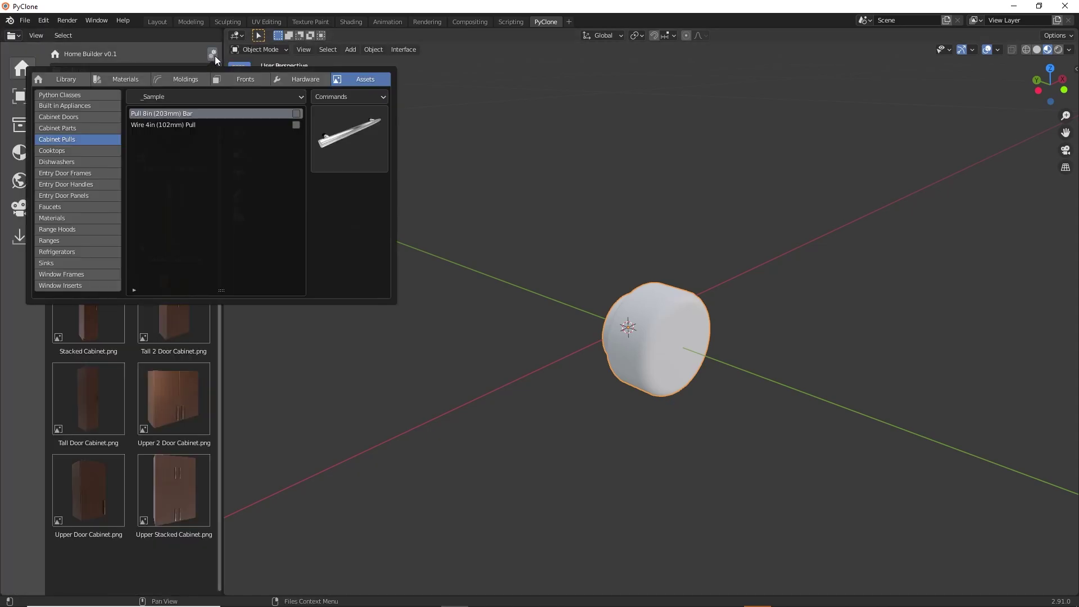
{"action": "left_click", "coordinate": [344, 96]}
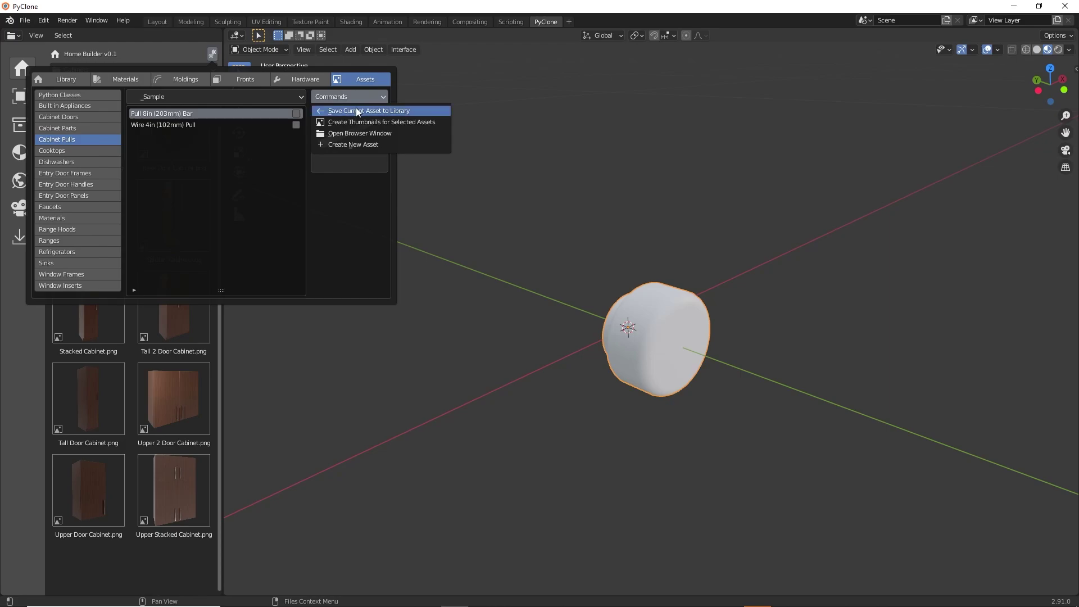
{"action": "left_click", "coordinate": [356, 111]}
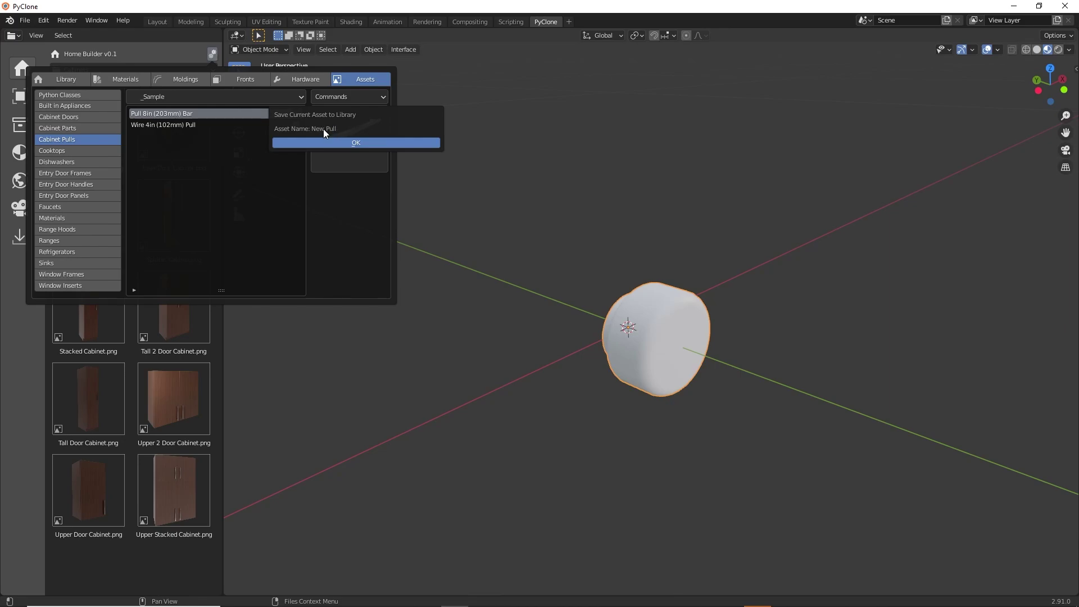
{"action": "left_click", "coordinate": [354, 142]}
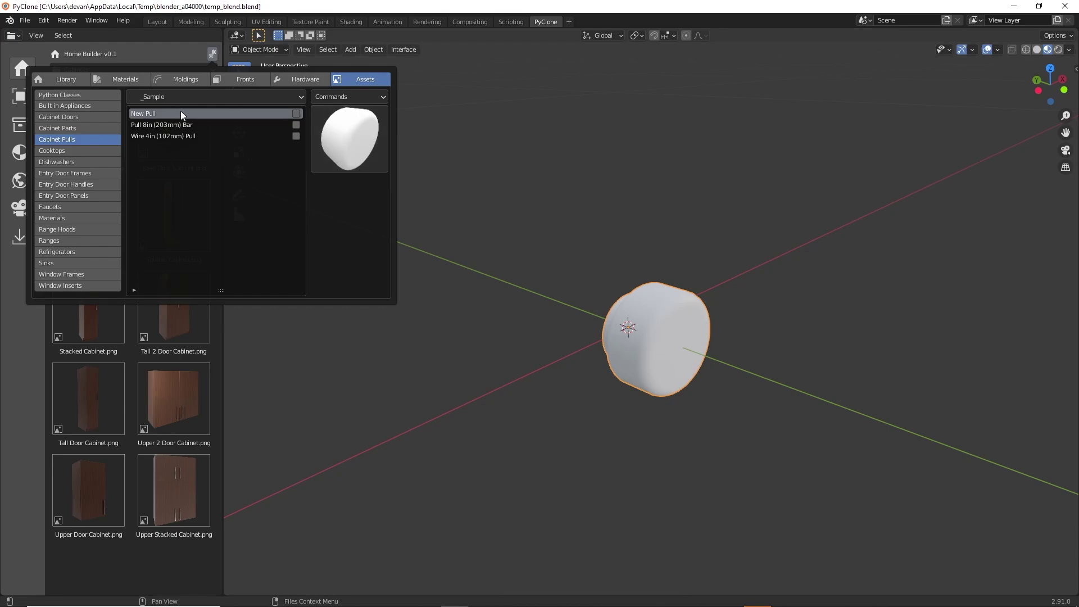
Start a new empty scene and place a Base 2 Door Cabinet from the library at the origin
{"action": "scroll", "coordinate": [454, 171], "scroll_direction": "down", "scroll_amount": 1}
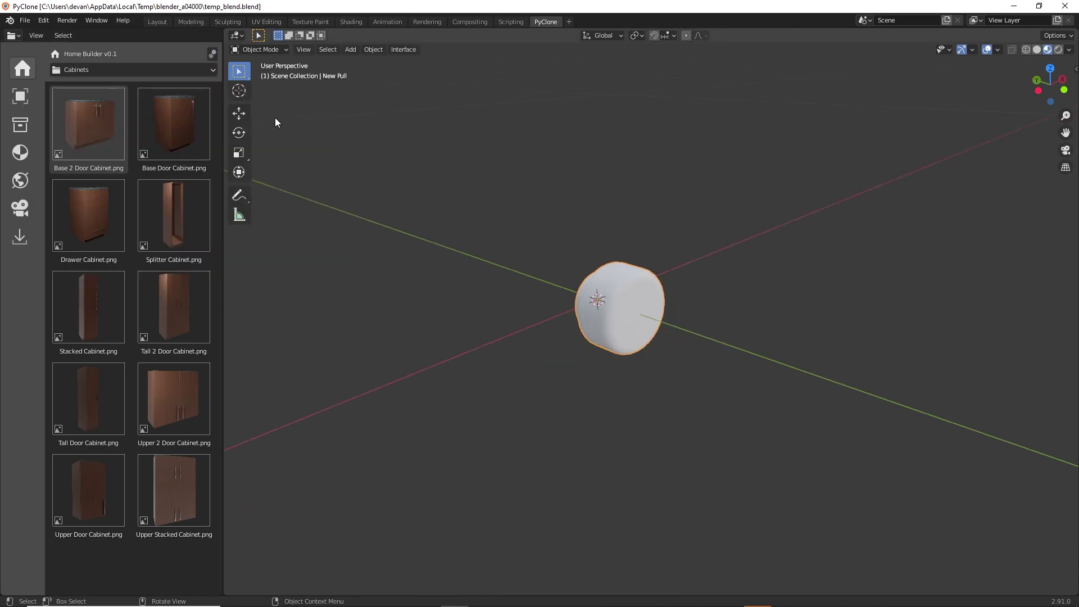
{"action": "key", "text": "ctrl+n"}
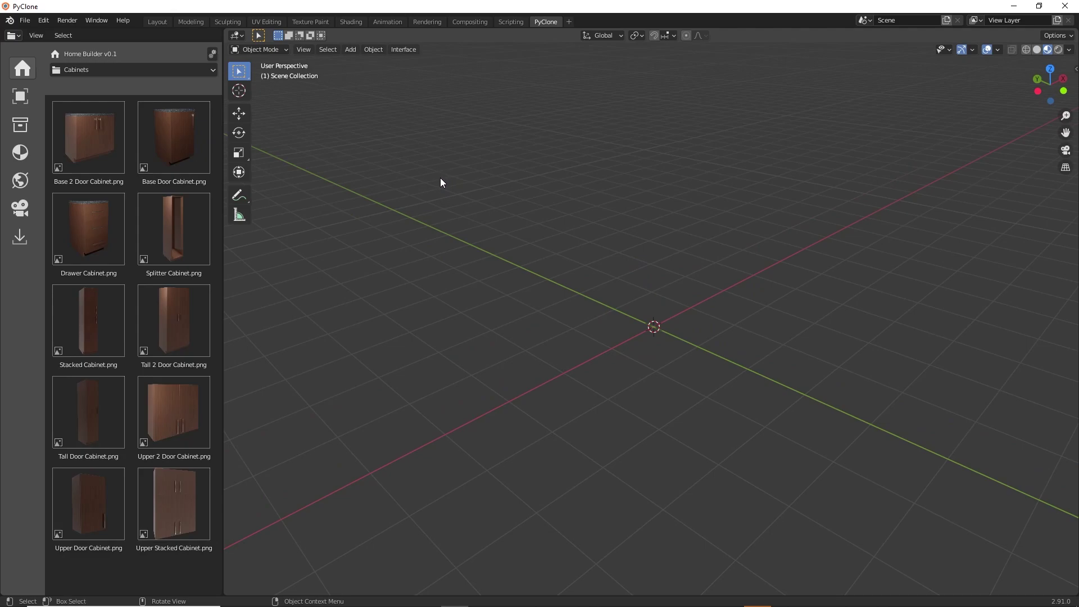
{"action": "left_click_drag", "start_coordinate": [90, 140], "coordinate": [653, 332]}
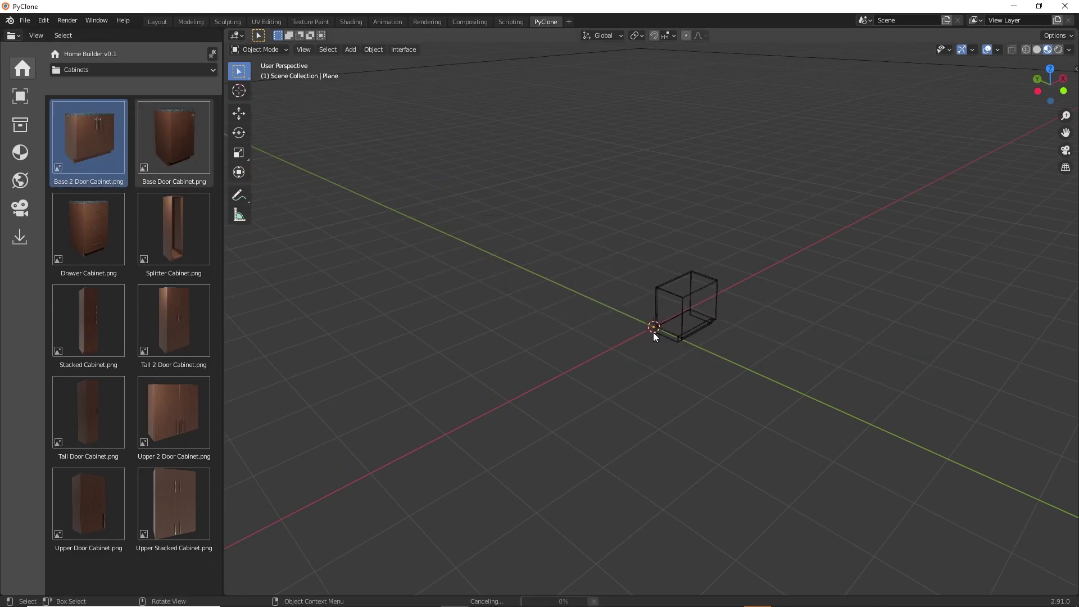
{"action": "left_click", "coordinate": [651, 331]}
Place a Drawer Cabinet from the library directly beside the two-door base cabinet
{"action": "left_click_drag", "start_coordinate": [100, 227], "coordinate": [662, 312]}
{"action": "left_click", "coordinate": [662, 312]}
{"action": "scroll", "coordinate": [678, 305], "scroll_direction": "up", "scroll_amount": 6}
{"action": "middle_click_drag", "start_coordinate": [678, 304], "coordinate": [663, 309]}
Assign New Pull as the drawer pull in the hardware settings and update the pulls on the placed cabinets
{"action": "left_click", "coordinate": [212, 56]}
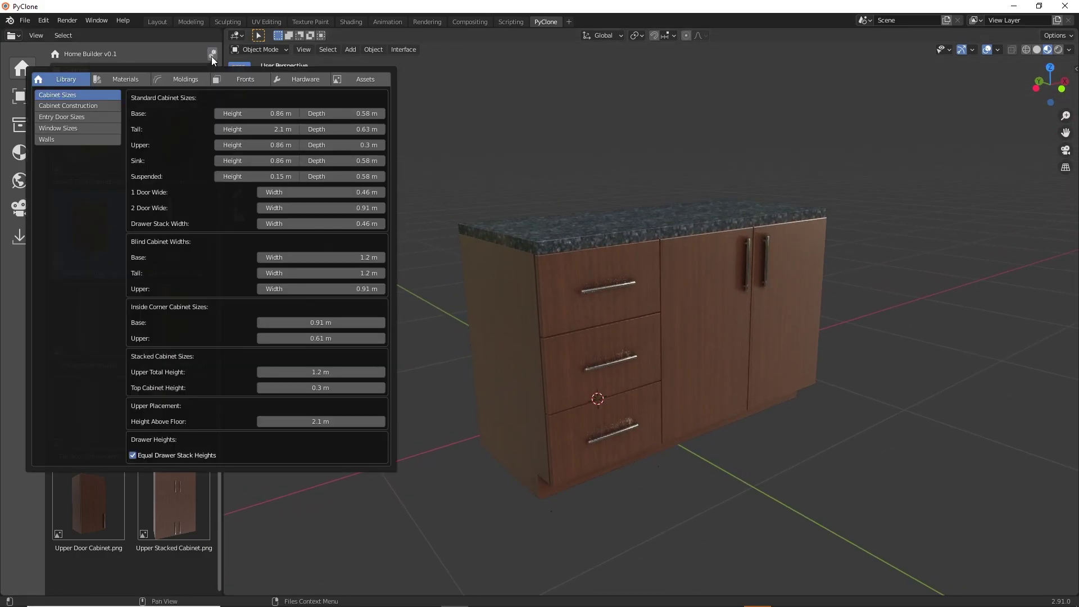
{"action": "left_click", "coordinate": [303, 79]}
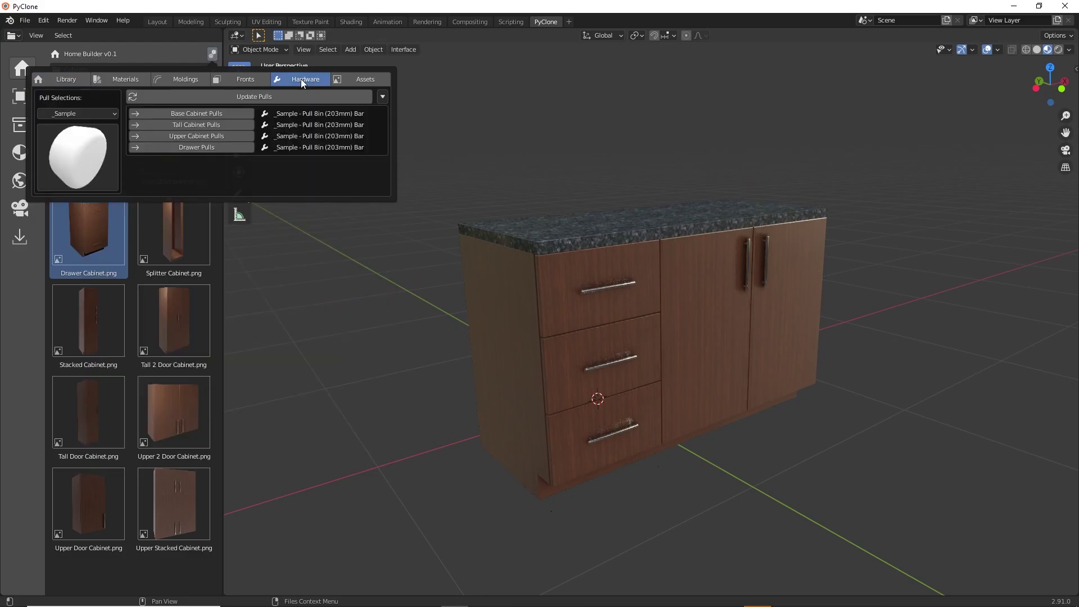
{"action": "left_click", "coordinate": [82, 150]}
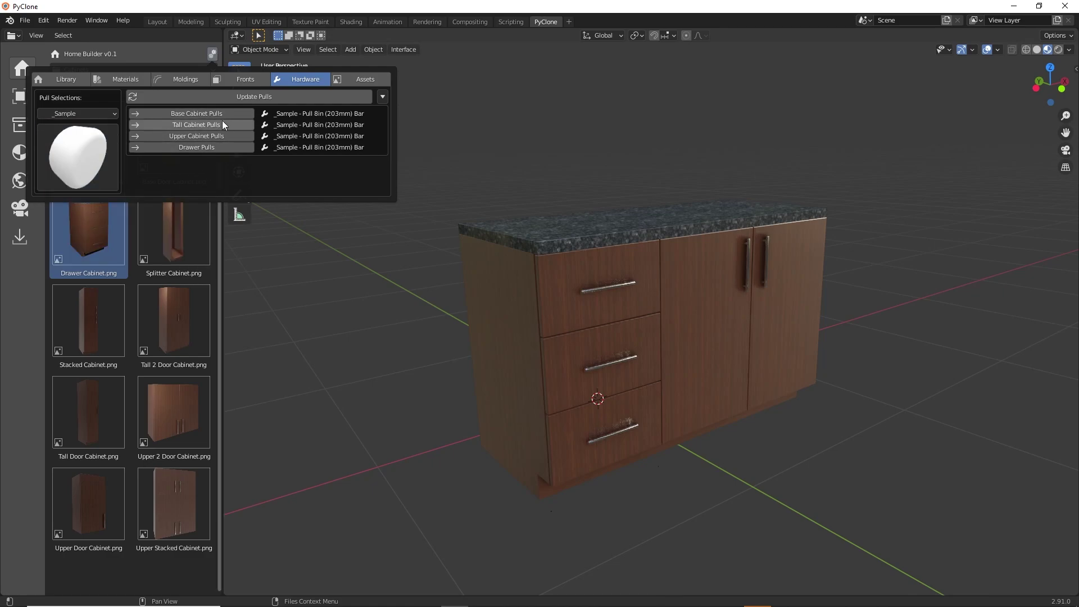
{"action": "left_click", "coordinate": [209, 147]}
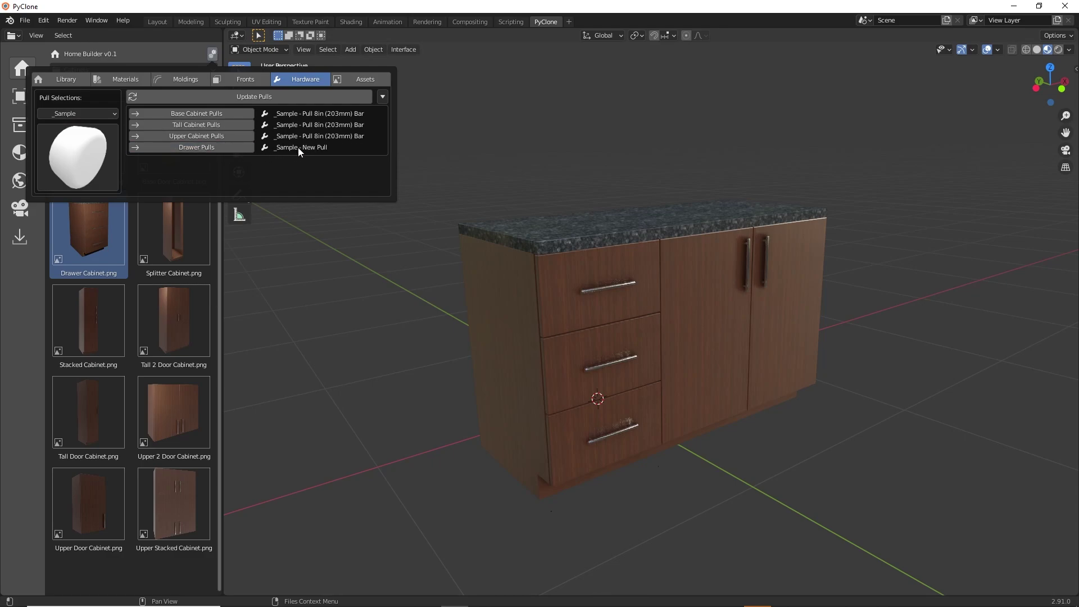
{"action": "left_click", "coordinate": [255, 96]}
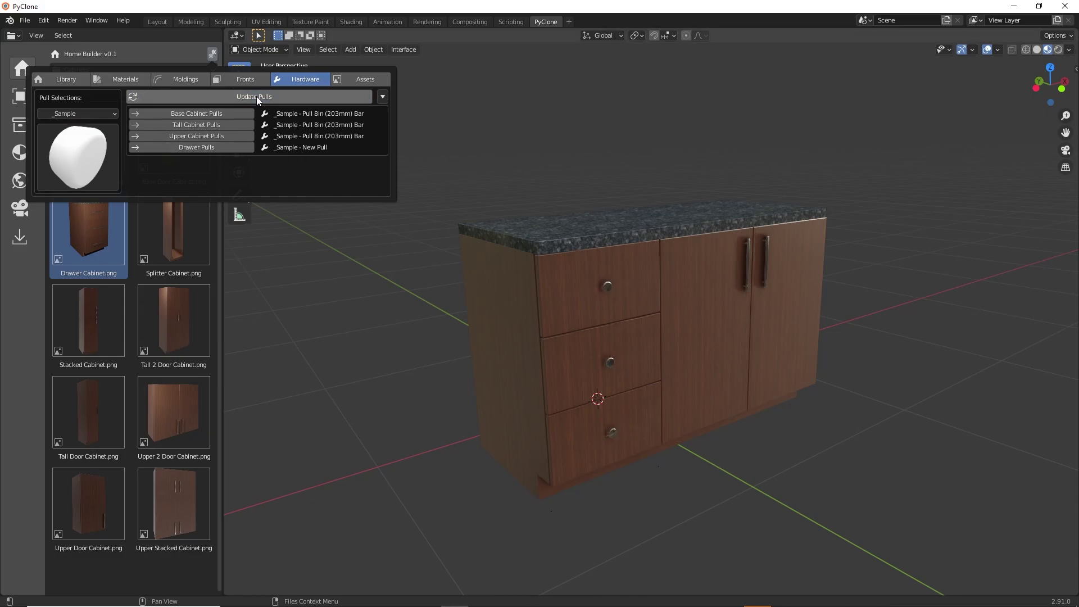
{"action": "scroll", "coordinate": [597, 288], "scroll_direction": "up", "scroll_amount": 4}
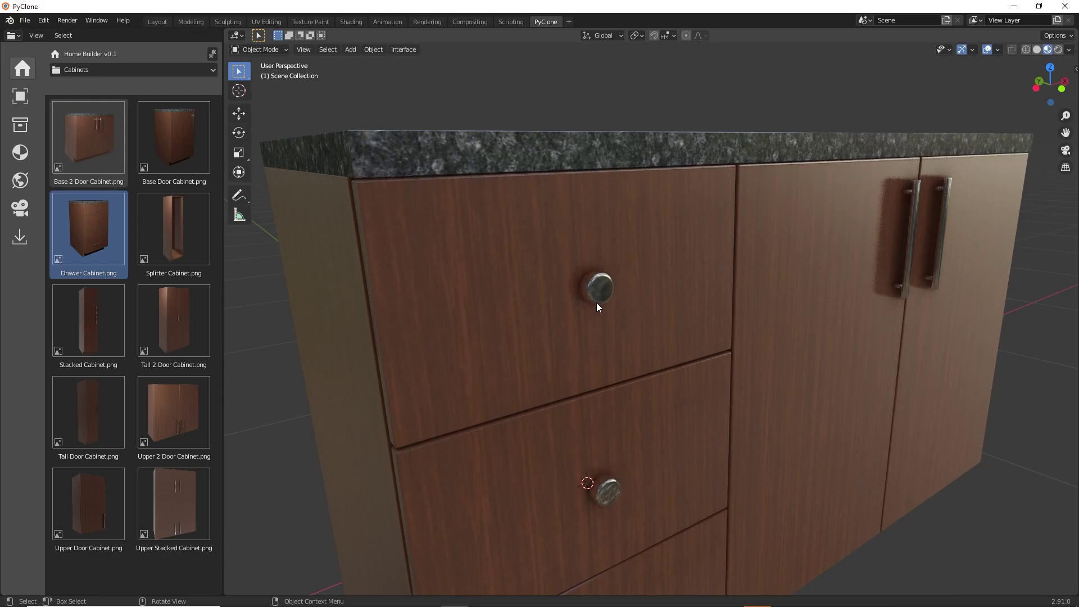
Assign New Pull as the base cabinet pull in the hardware settings and update the pulls on the placed cabinets
{"action": "scroll", "coordinate": [605, 290], "scroll_direction": "down", "scroll_amount": 4}
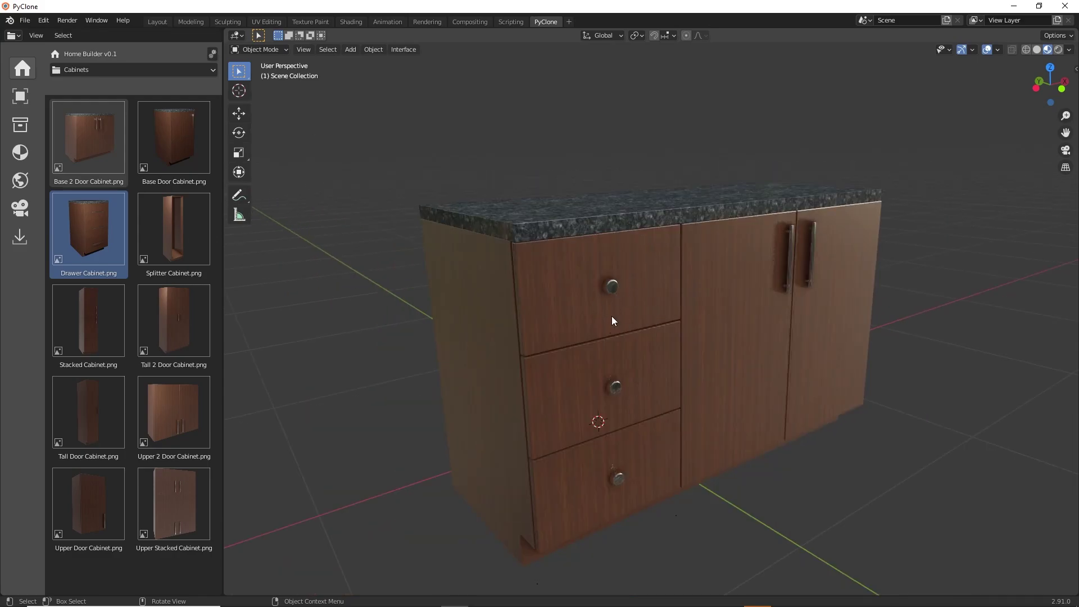
{"action": "left_click", "coordinate": [212, 53]}
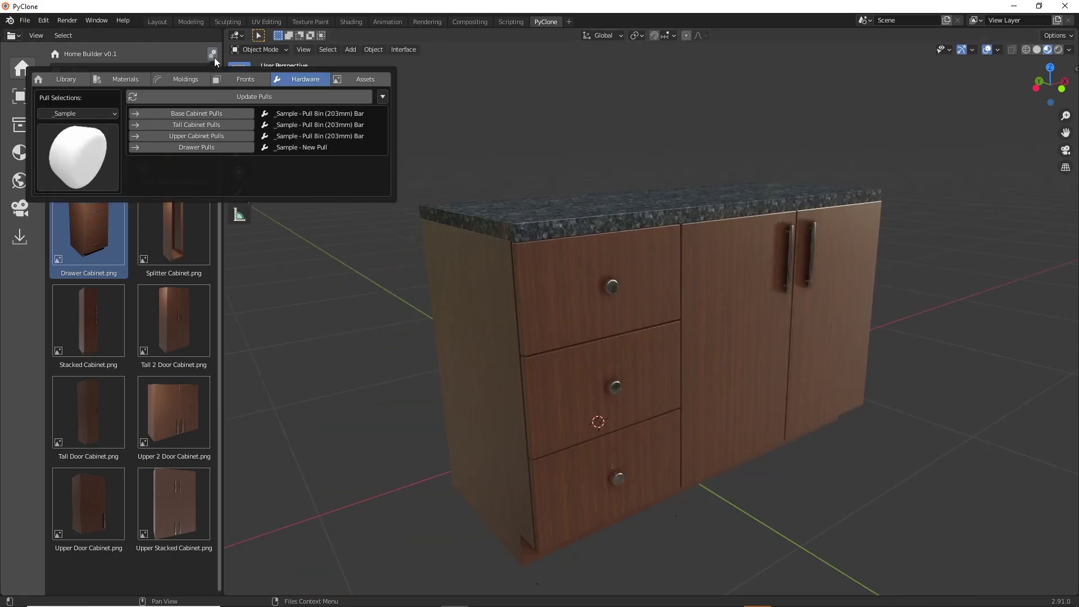
{"action": "left_click", "coordinate": [206, 113]}
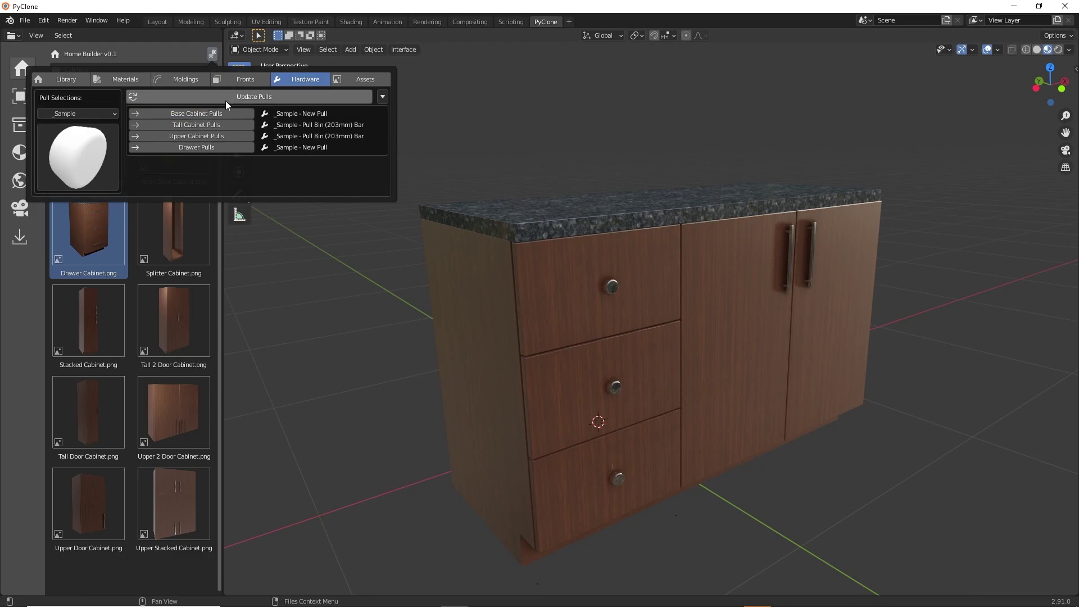
{"action": "left_click", "coordinate": [227, 96]}
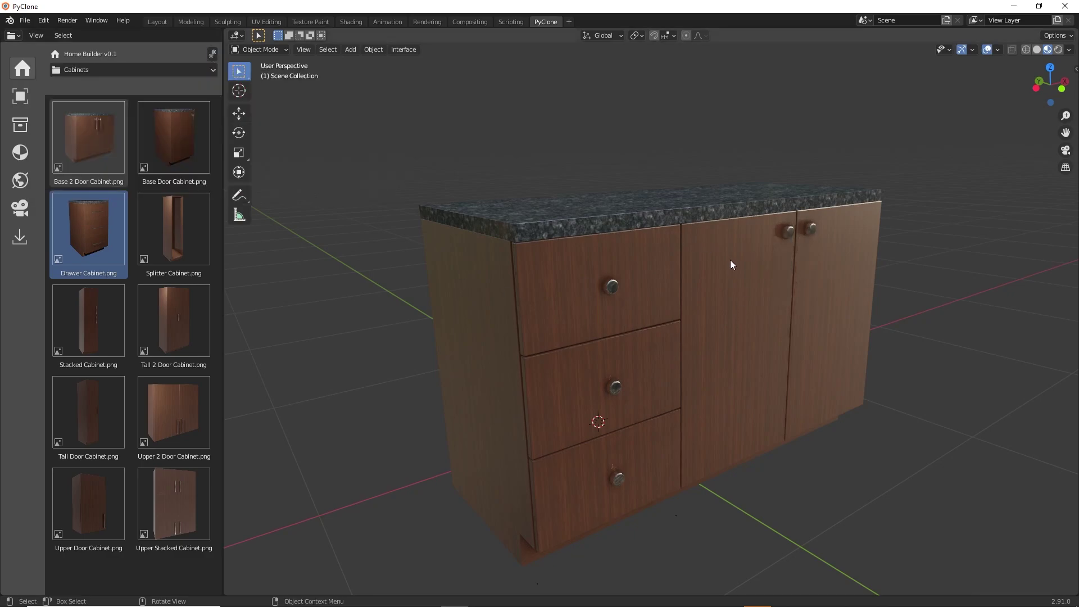
{"action": "middle_click_drag", "start_coordinate": [730, 260], "coordinate": [764, 312]}
{"action": "middle_click_drag", "start_coordinate": [635, 344], "coordinate": [758, 266]}
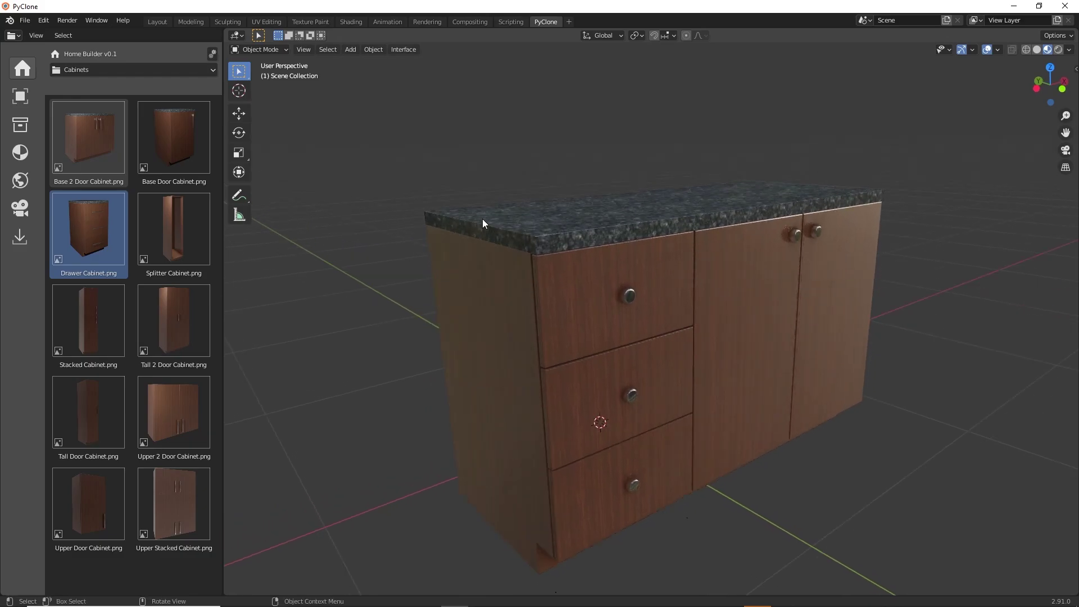
Examine the Entry Door Handles category of the asset library and the commands available for saving and creating its assets
{"action": "left_click", "coordinate": [212, 54]}
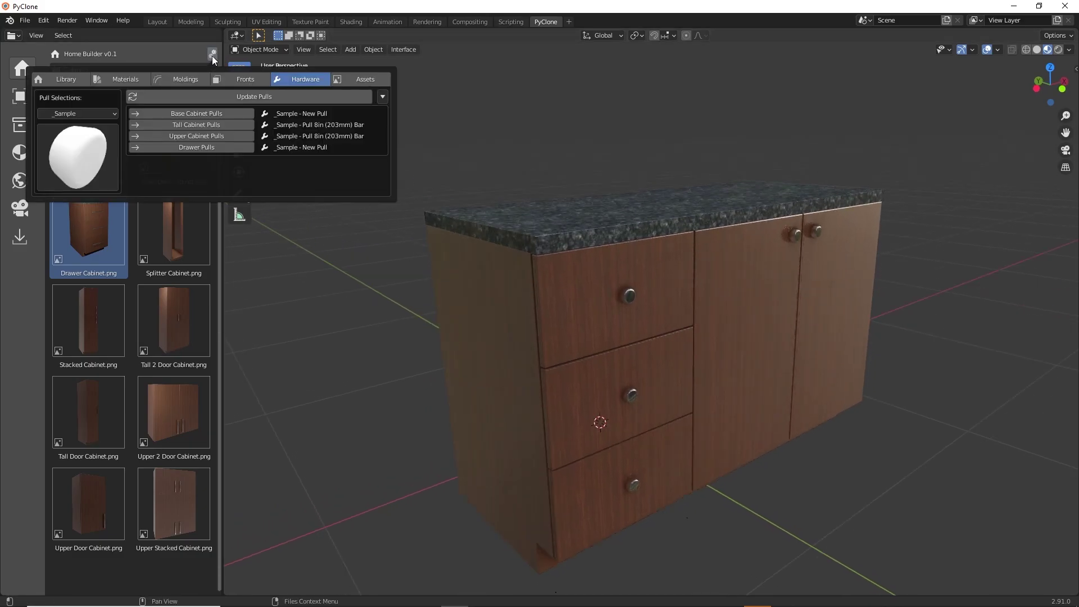
{"action": "left_click", "coordinate": [342, 82]}
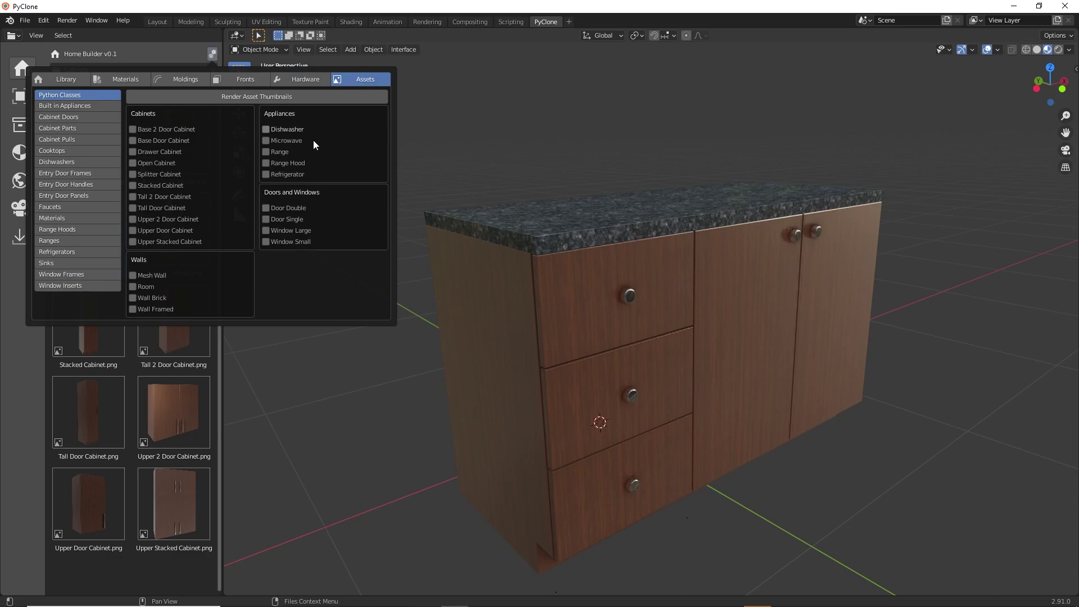
{"action": "left_click", "coordinate": [77, 186]}
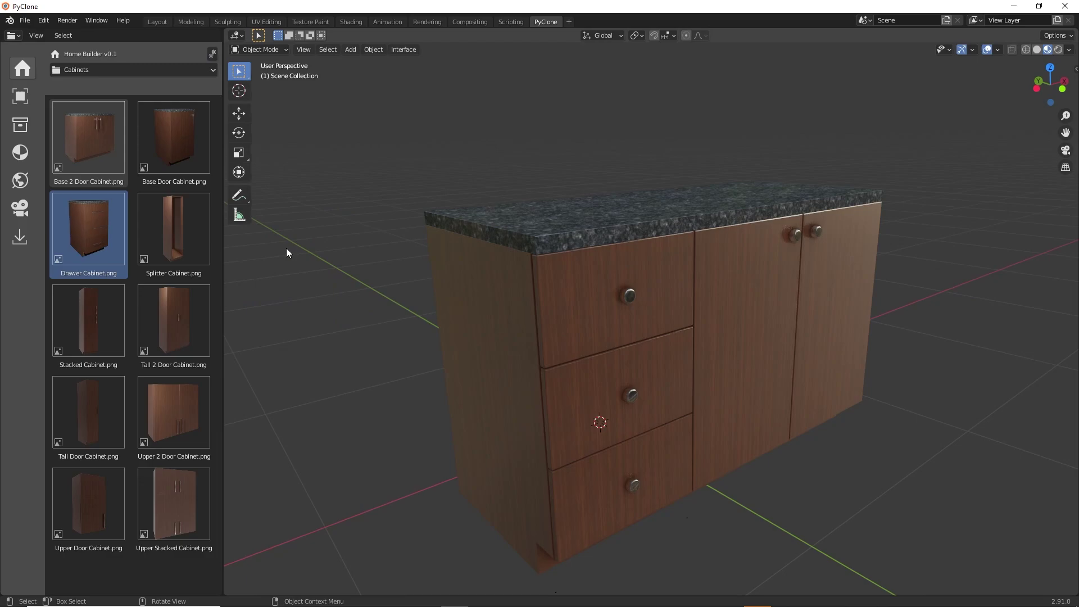
{"action": "left_click", "coordinate": [212, 54]}
{"action": "left_click", "coordinate": [328, 99]}
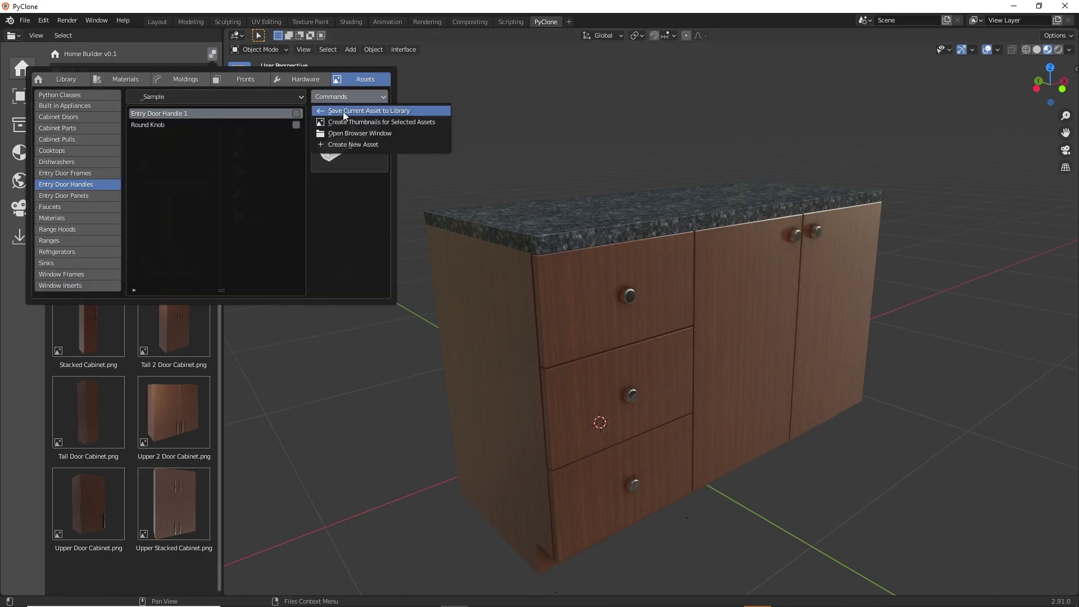
{"action": "left_click", "coordinate": [343, 112]}
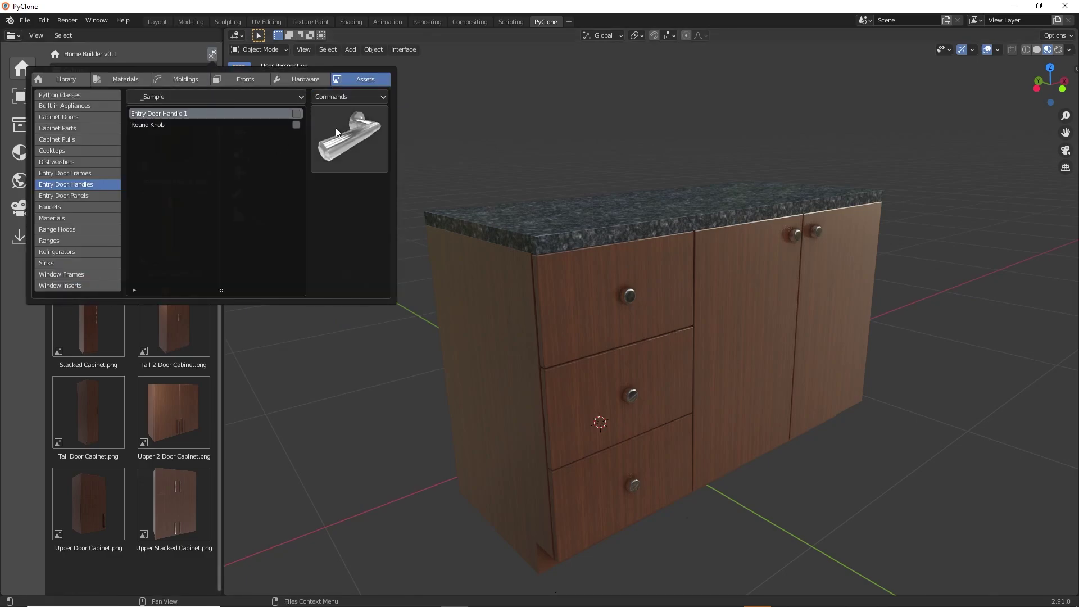